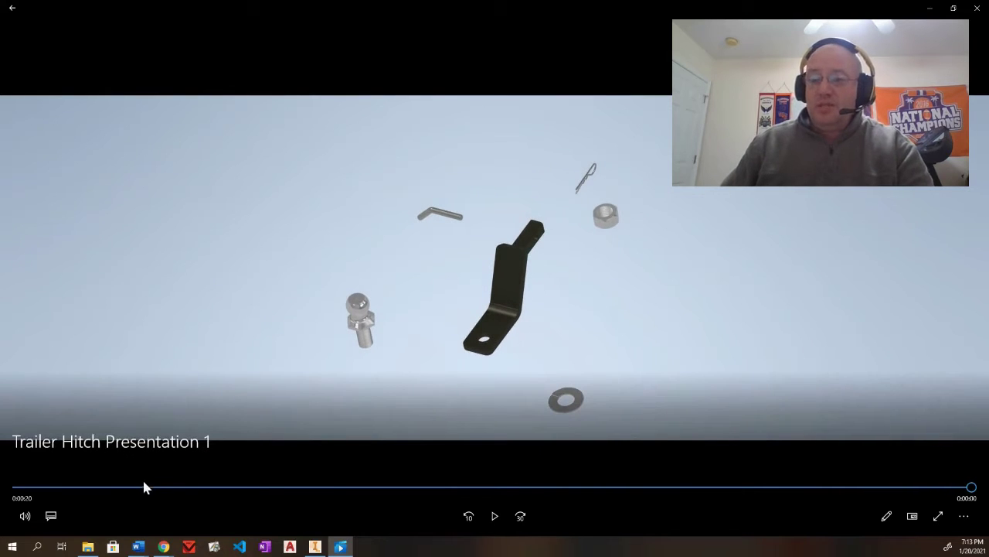
Switch to Autodesk Inventor, go to its home page and try to activate the Trailer Hitch project.
left_click(315, 546)
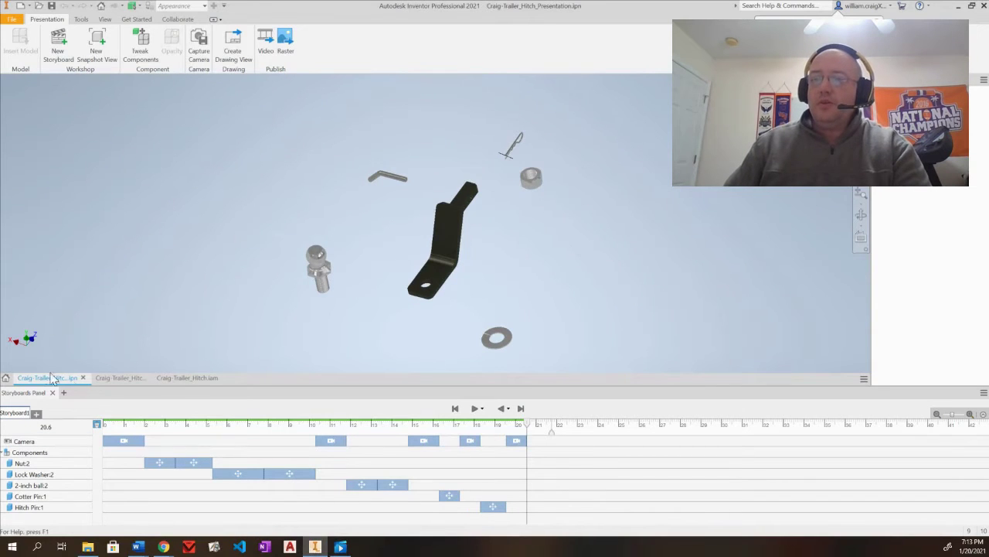
left_click(5, 377)
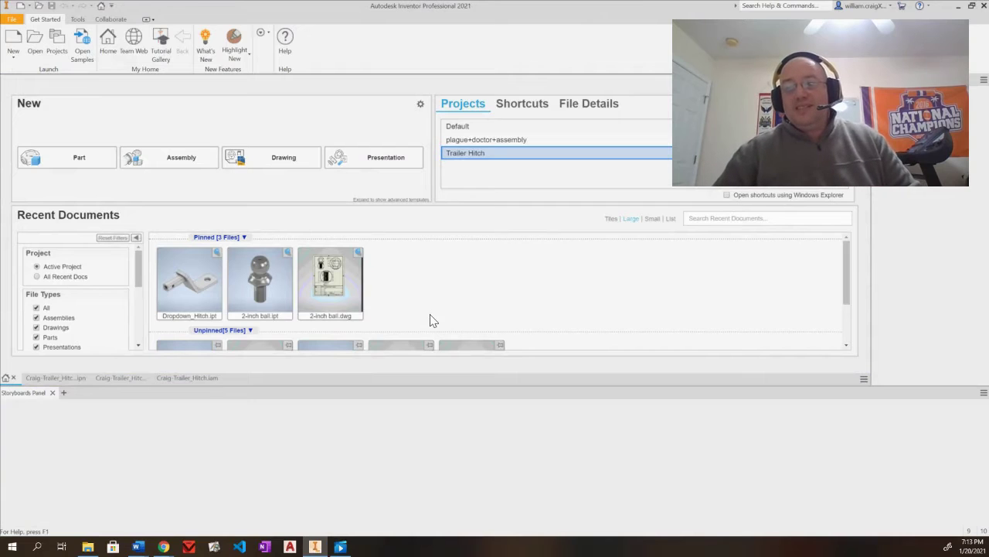
double_click(468, 153)
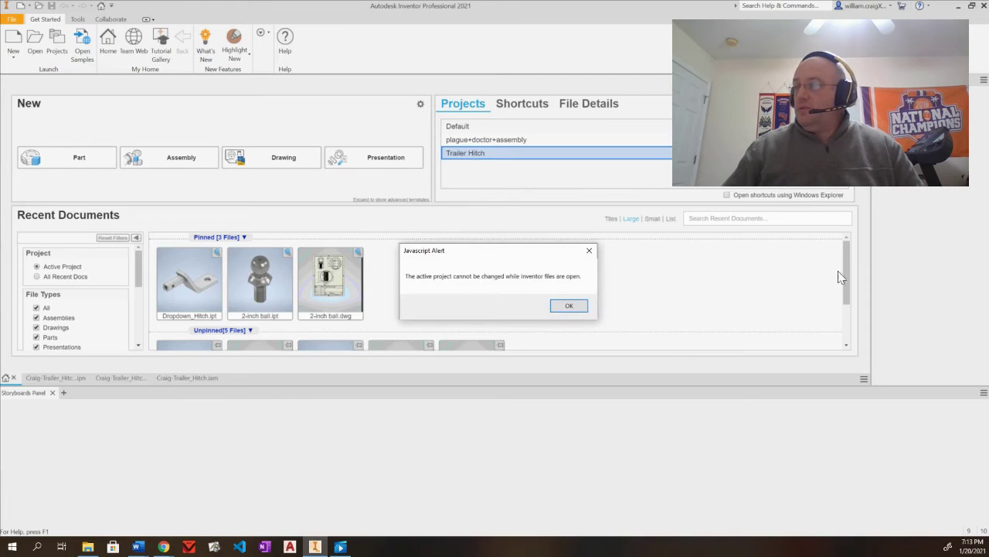
left_click(585, 306)
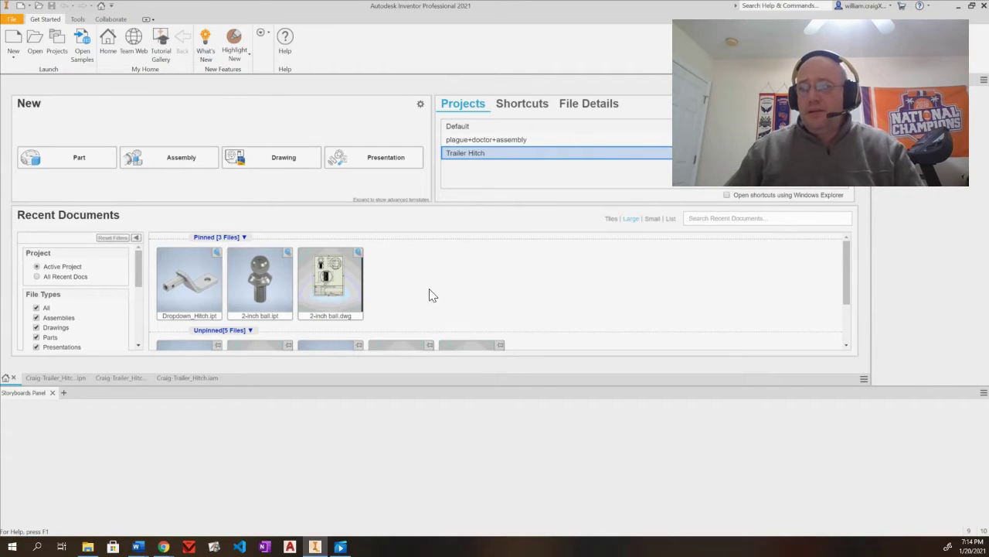
Create a new presentation based on the Craig-Trailer_Hitch.iam assembly.
left_click(393, 162)
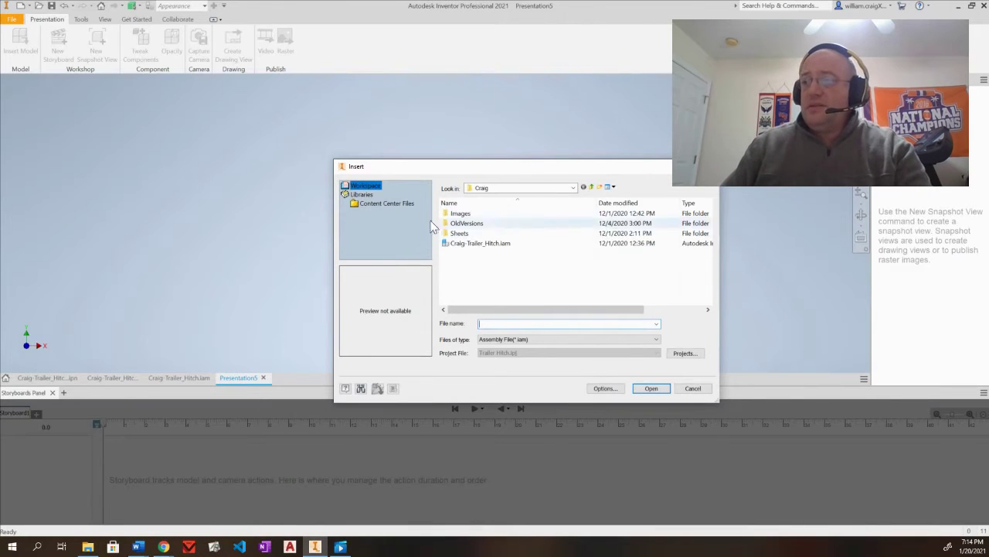
left_click(460, 246)
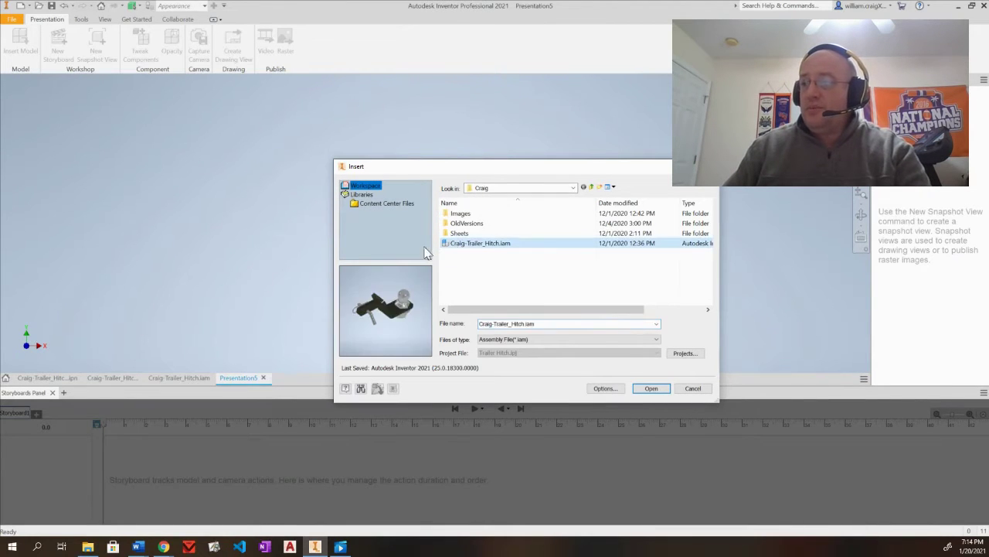
left_click(652, 388)
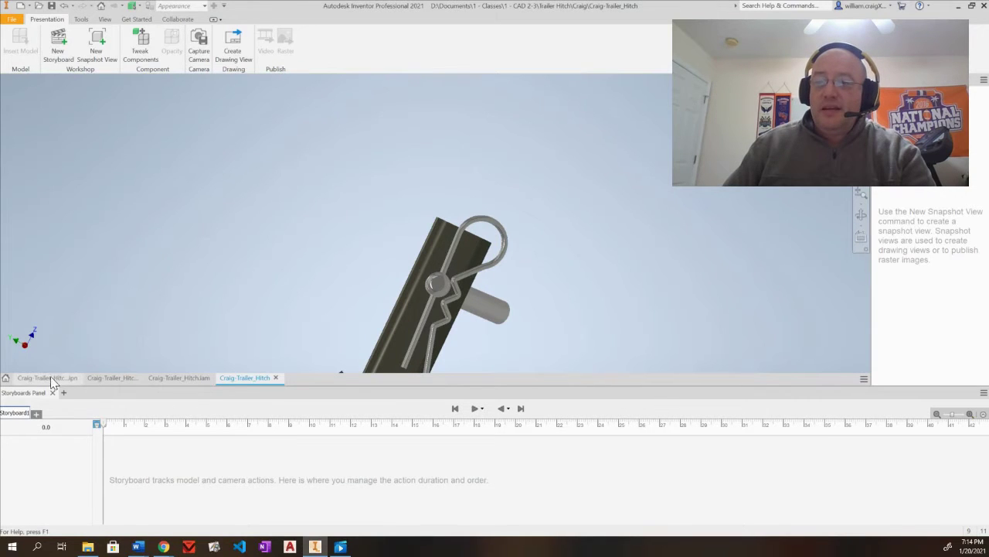
Look over the open Craig-Trailer_Hitch.iam assembly and scrub through the new presentation's empty timeline.
left_click(177, 378)
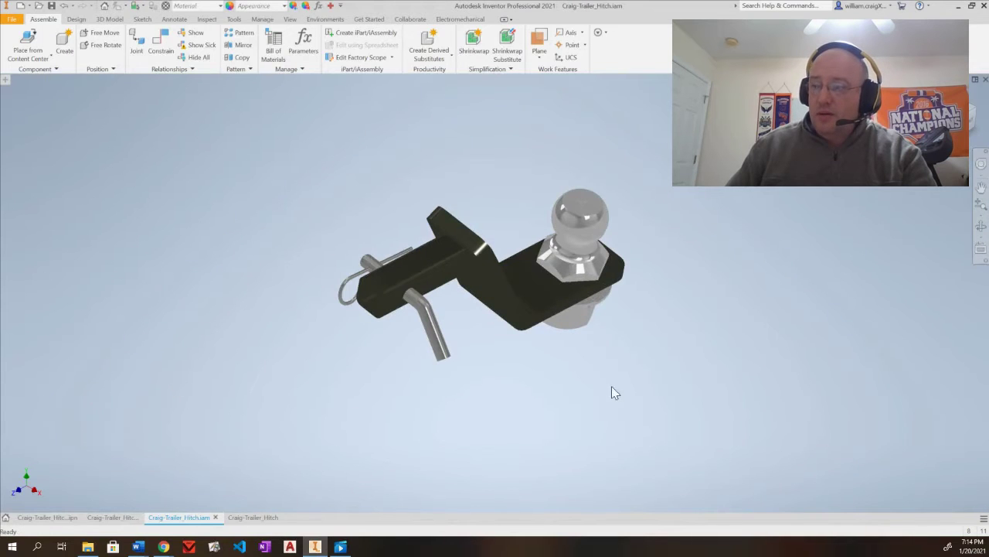
left_click(251, 517)
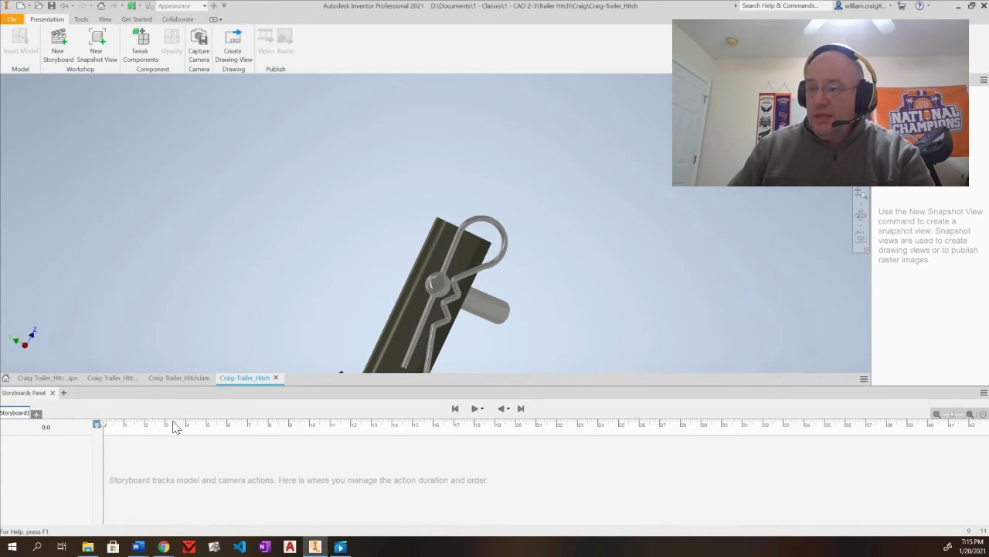
left_click_drag(107, 426, 139, 425)
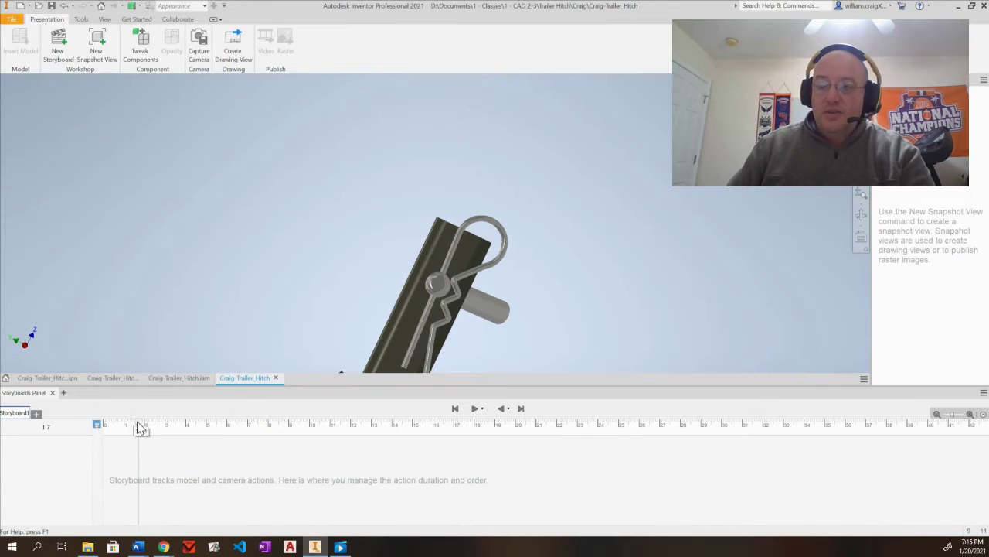
left_click_drag(139, 425, 124, 425)
Set the starting view in the storyboard's scratch zone to the home view orbited so the ball end faces forward.
left_click(91, 429)
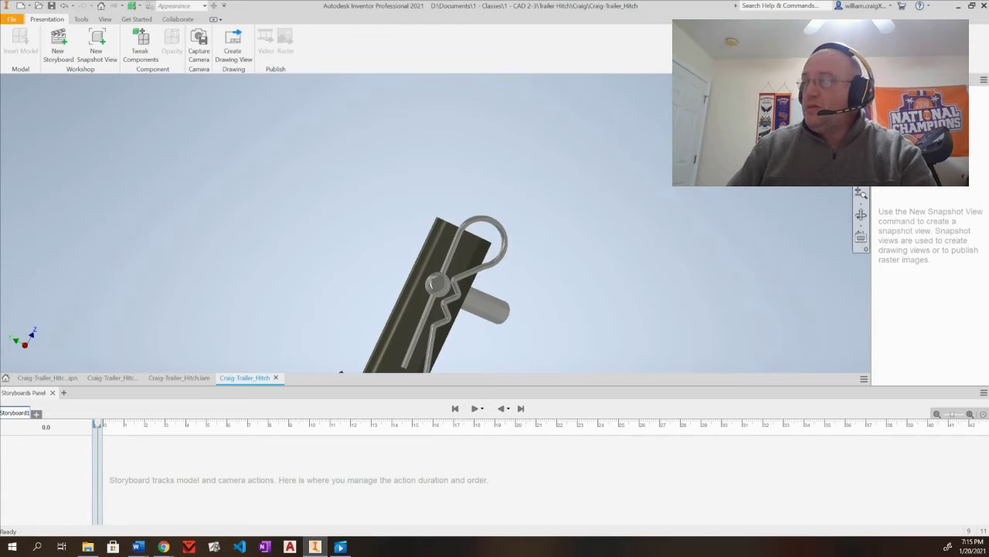
key("F6")
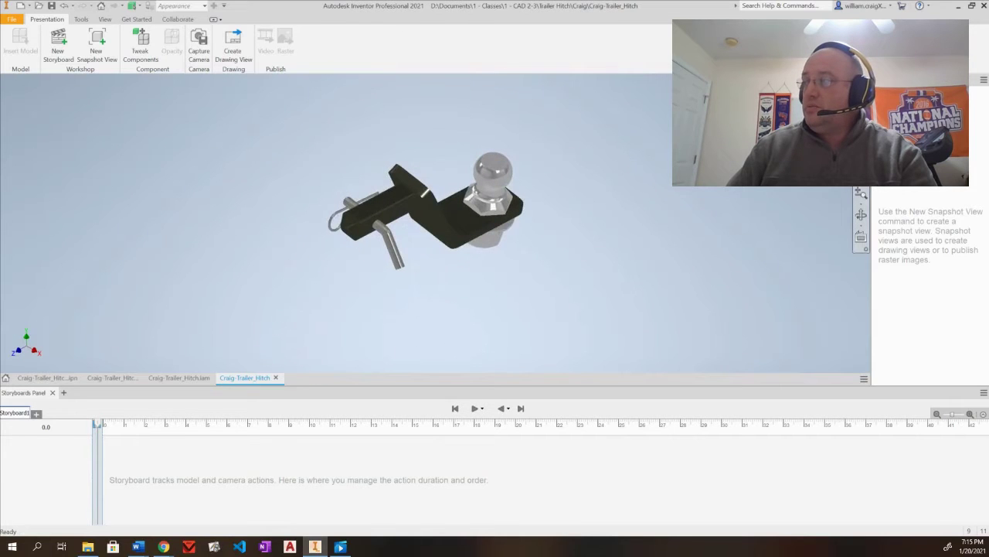
middle_click_drag(432, 255, 568, 268, "shift")
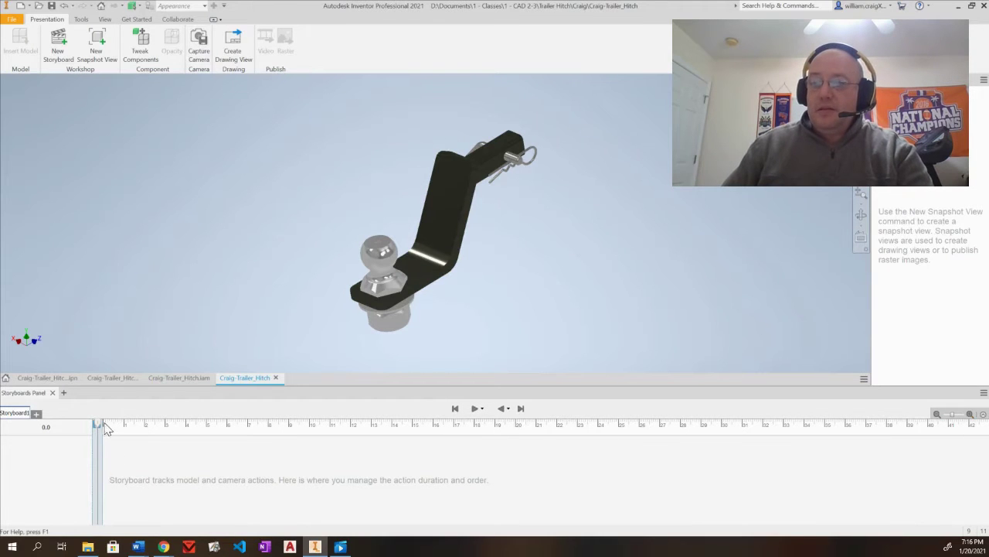
Capture a camera action at 1.0 s on the timeline that turns the hitch to a level side view.
left_click_drag(98, 423, 141, 426)
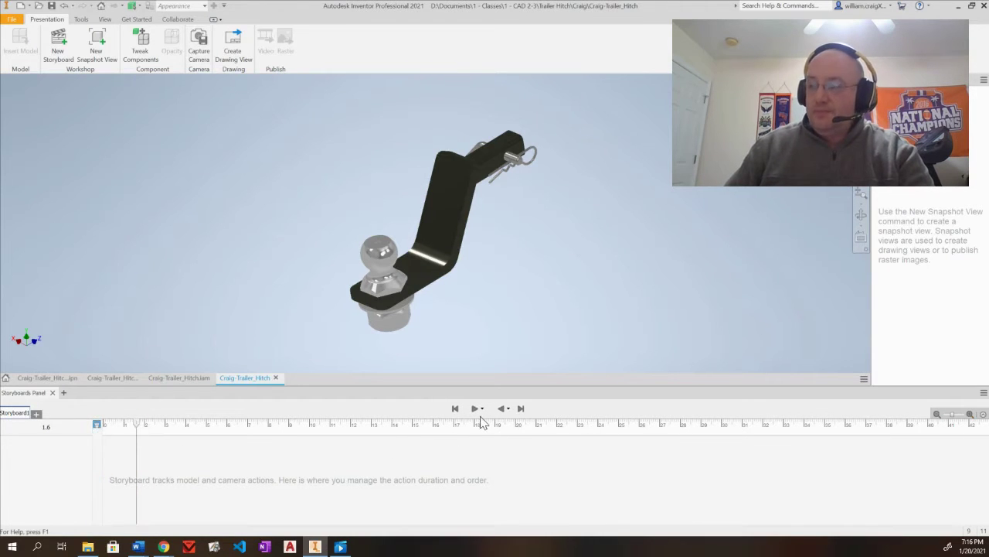
left_click(456, 410)
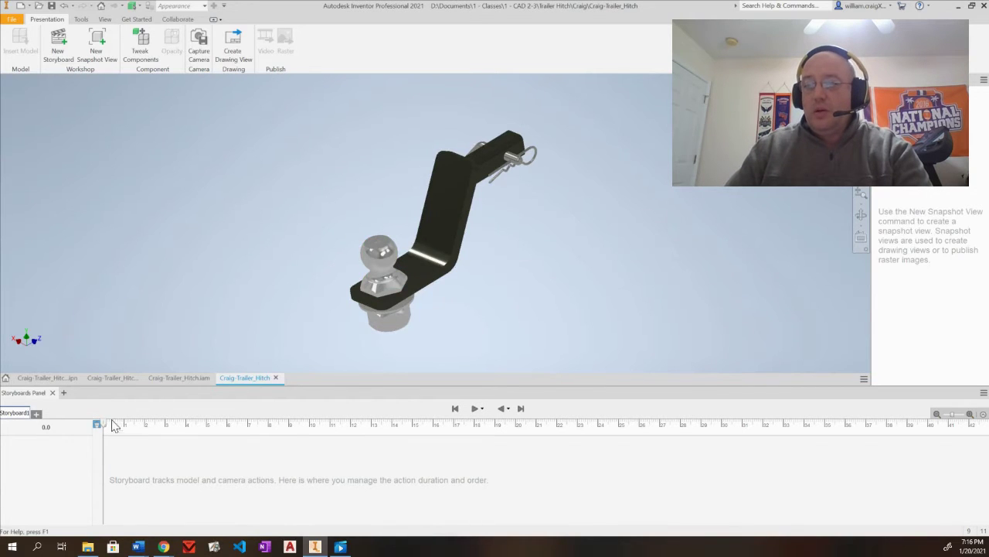
left_click_drag(97, 426, 127, 430)
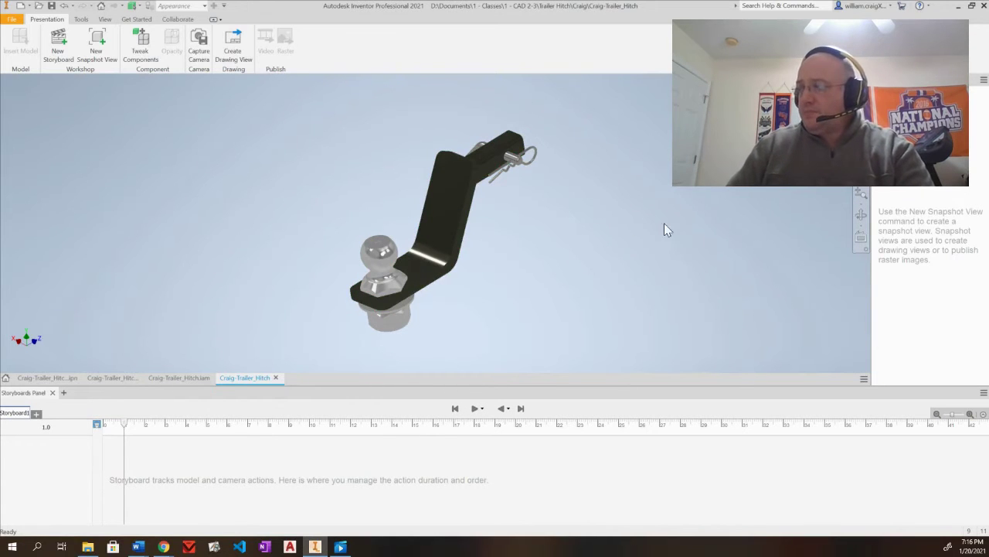
left_click(862, 217)
left_click(861, 225)
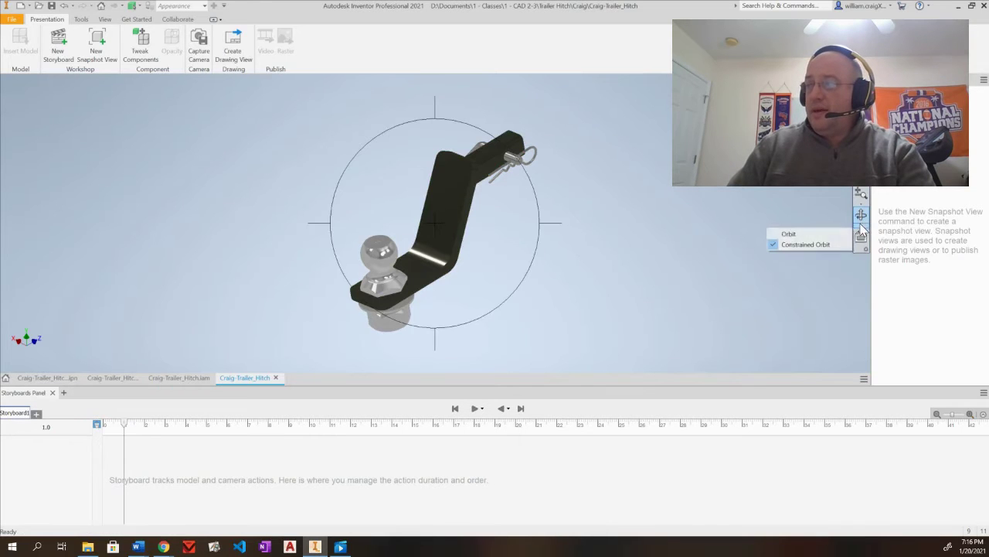
left_click(829, 242)
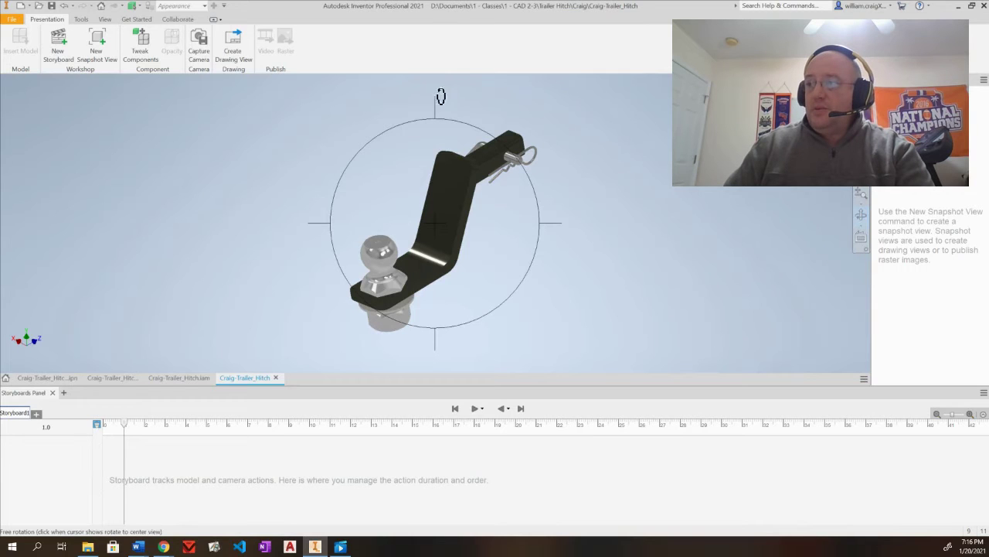
left_click_drag(453, 97, 465, 96)
left_click_drag(321, 226, 255, 209)
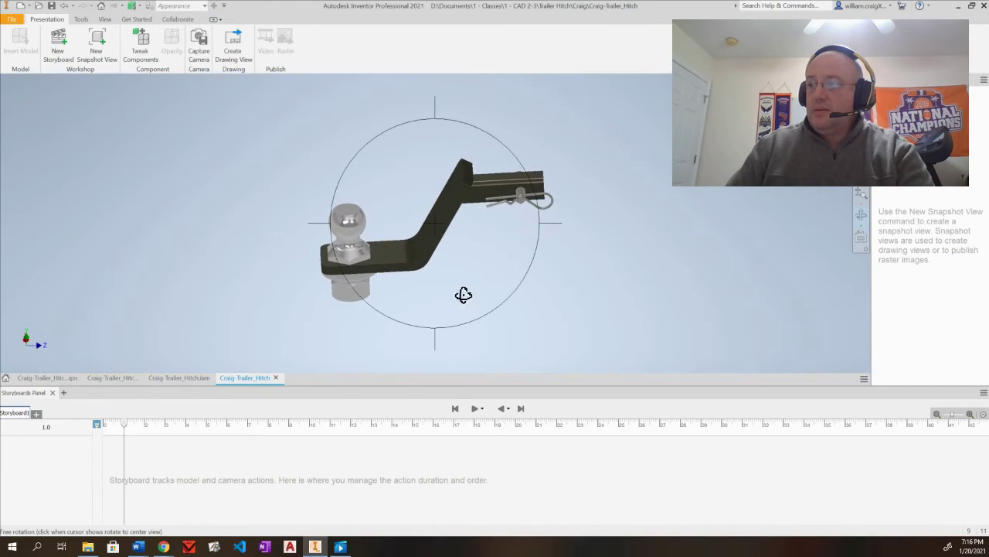
left_click_drag(442, 334, 439, 320)
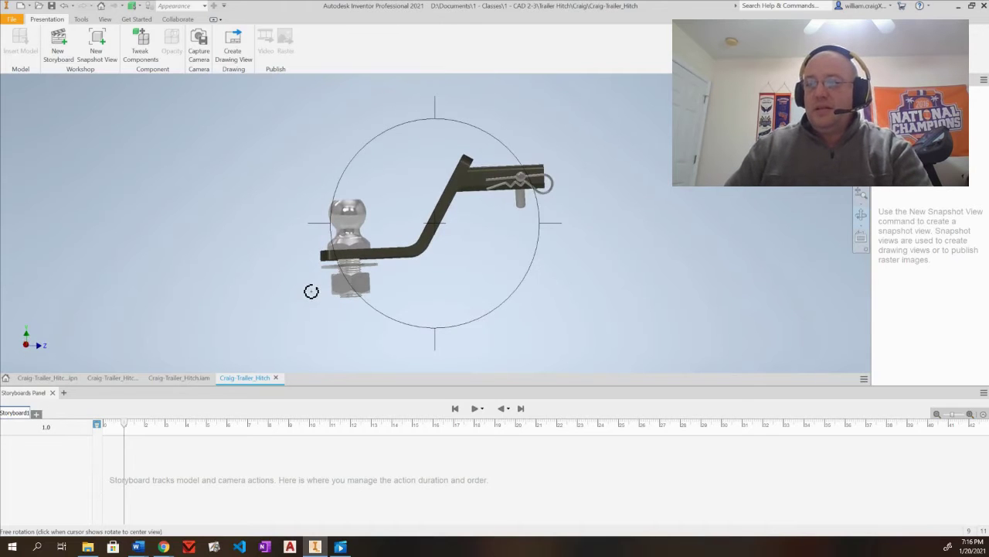
left_click(195, 47)
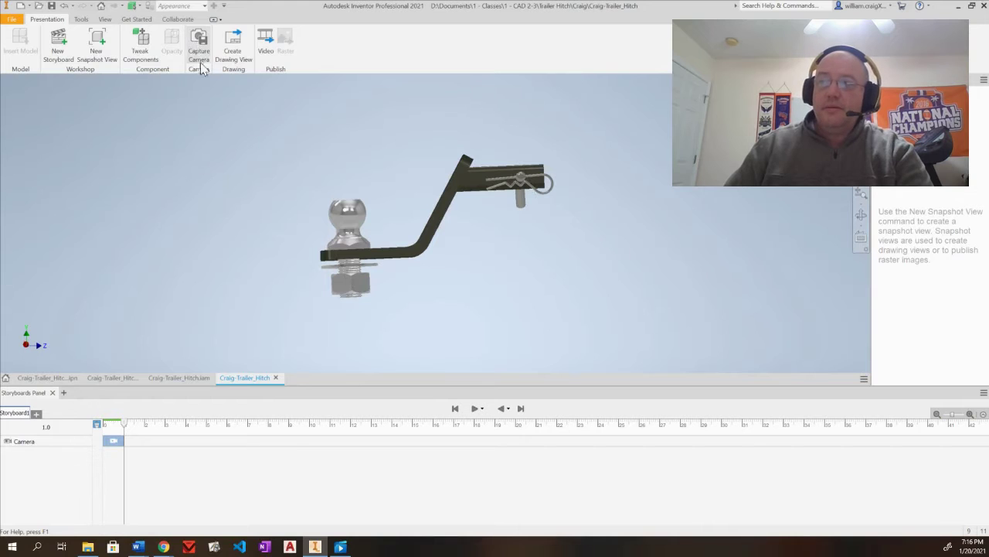
Play the captured camera action in reverse and forward to check the view change.
left_click(110, 441)
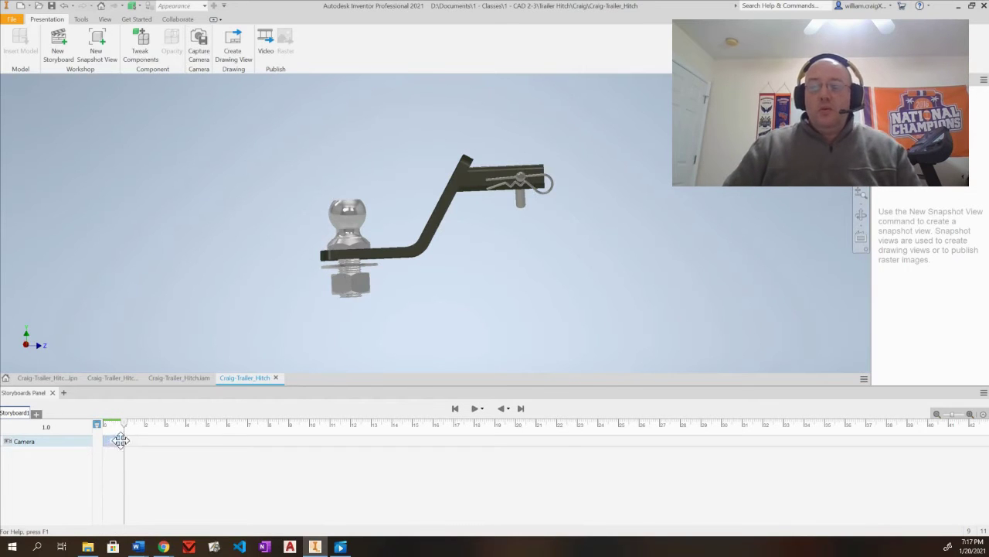
left_click(501, 409)
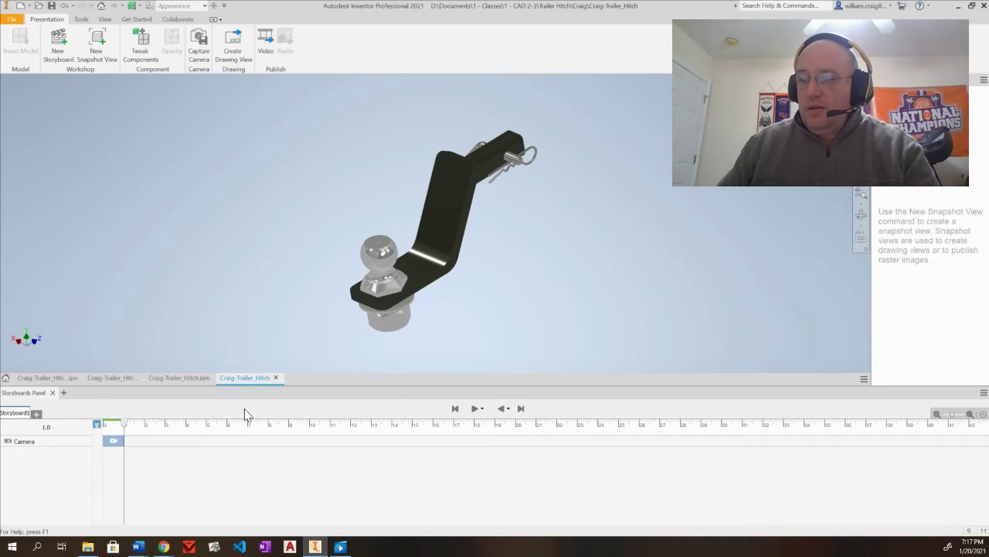
left_click(476, 410)
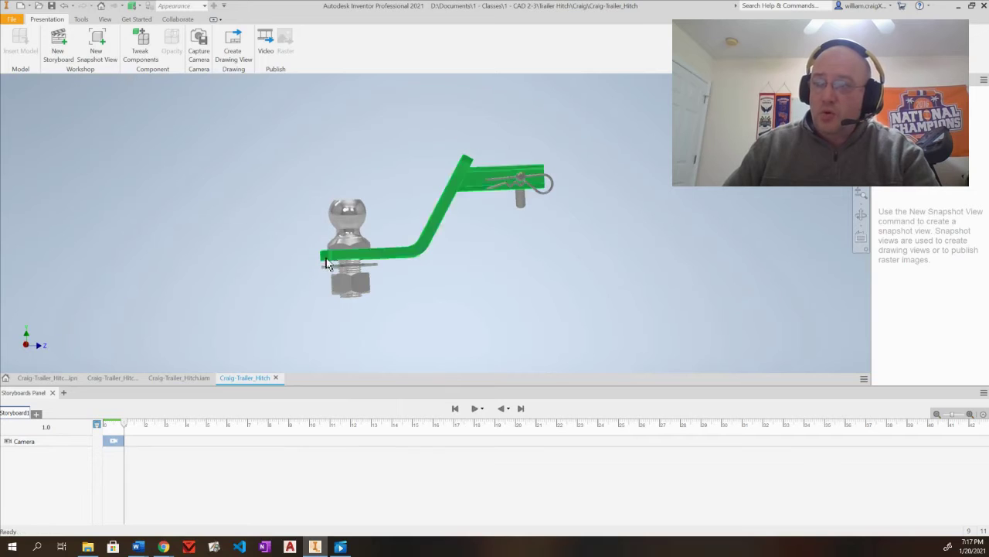
Tweak the nut 2 in along Z, straight down off the ball's threaded shank, over 1 second.
right_click(355, 289)
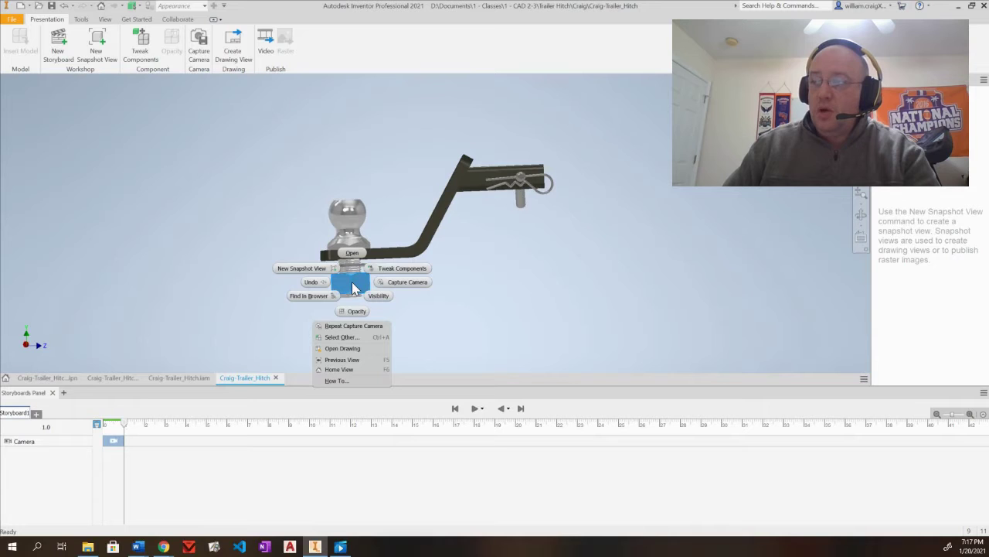
left_click(383, 271)
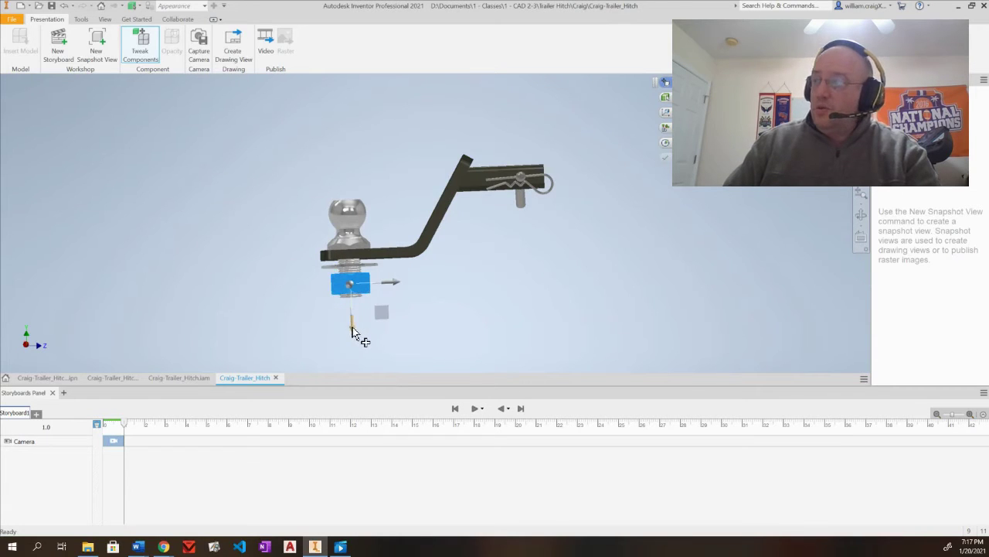
left_click_drag(354, 334, 346, 357)
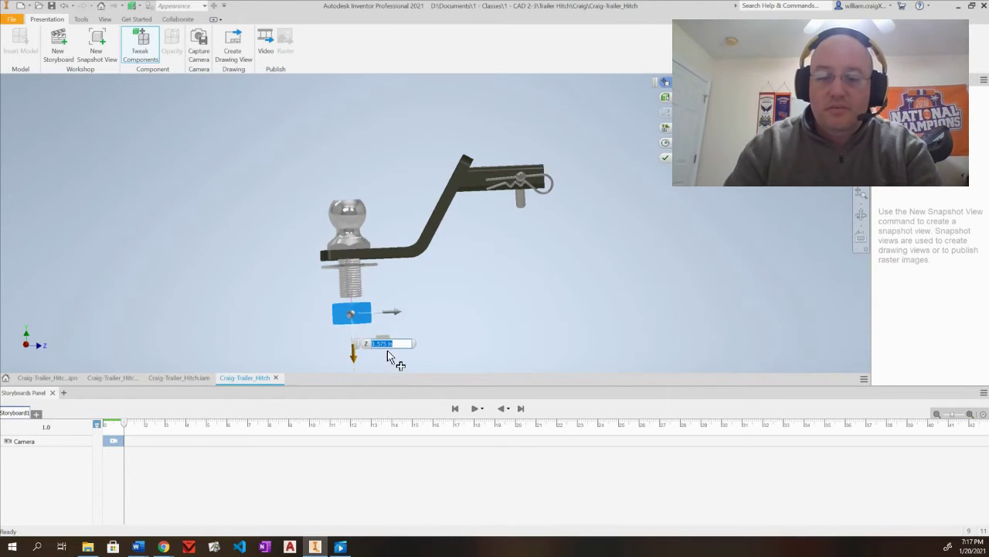
type("2")
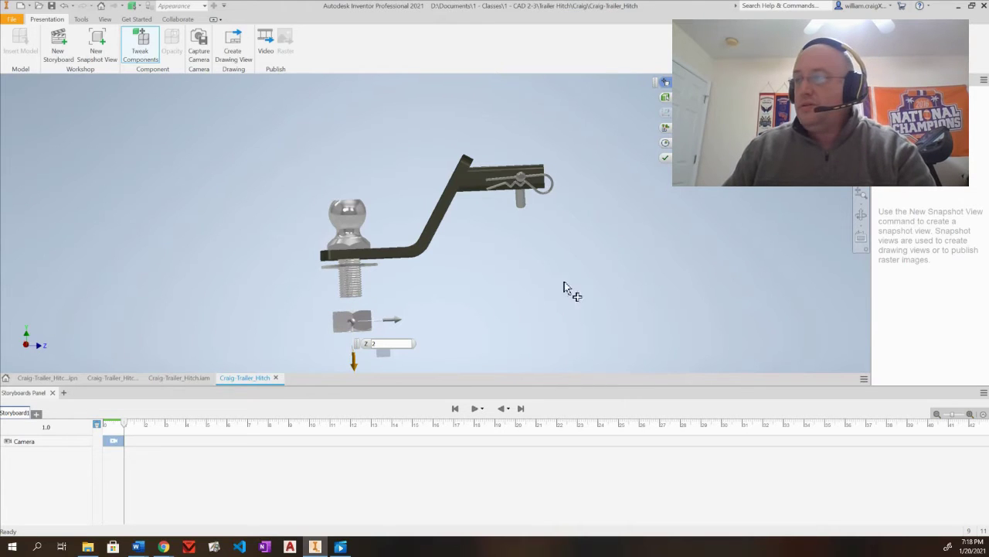
left_click(664, 160)
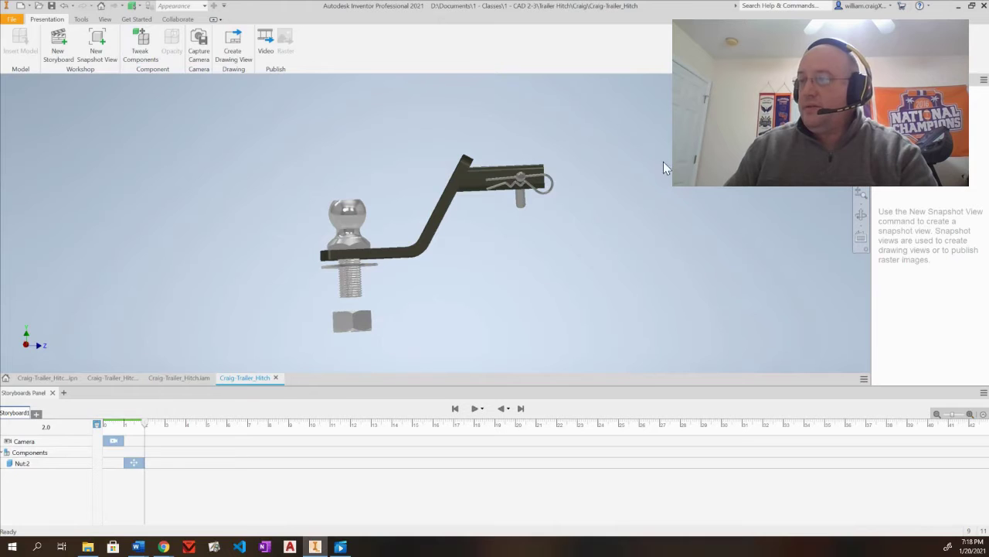
Add a second tweak moving the nut 10 in along Y, sideways beneath the receiver end, over 2 seconds.
left_click(372, 325)
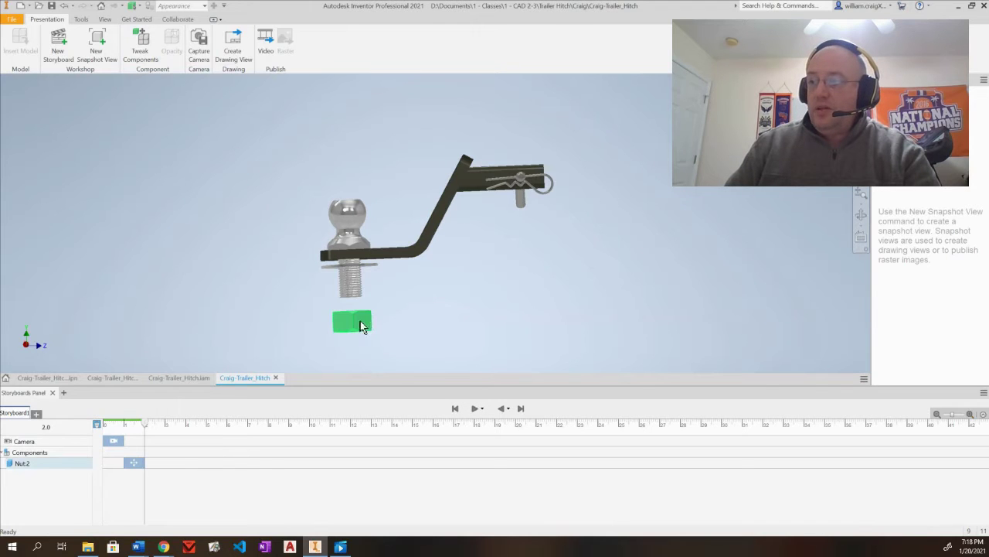
right_click(362, 326)
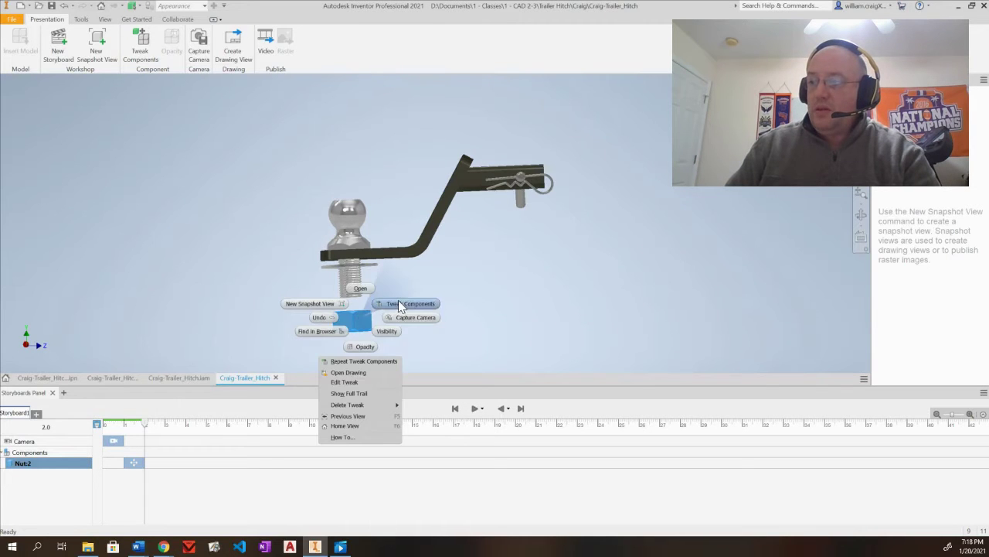
left_click(401, 306)
left_click_drag(406, 327, 600, 310)
type("10")
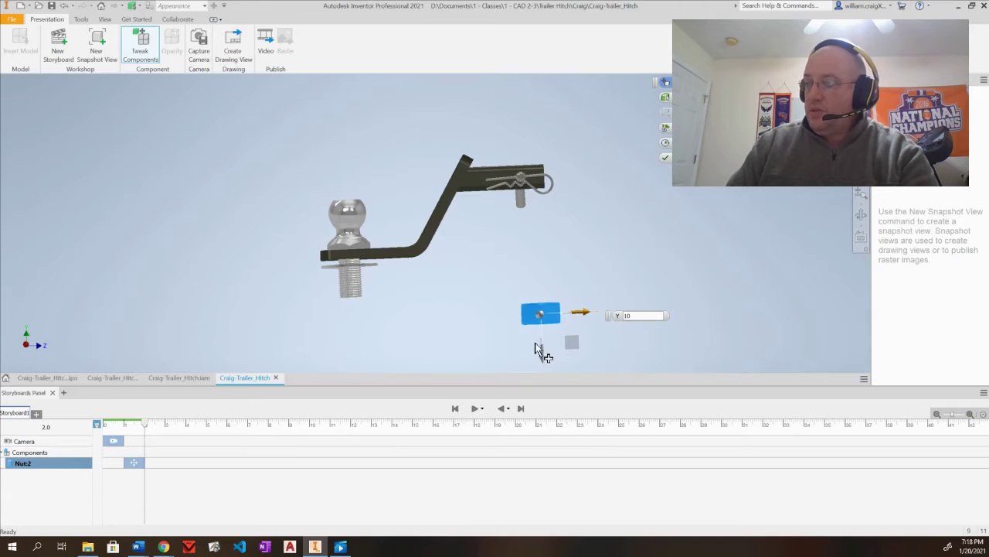
left_click(666, 161)
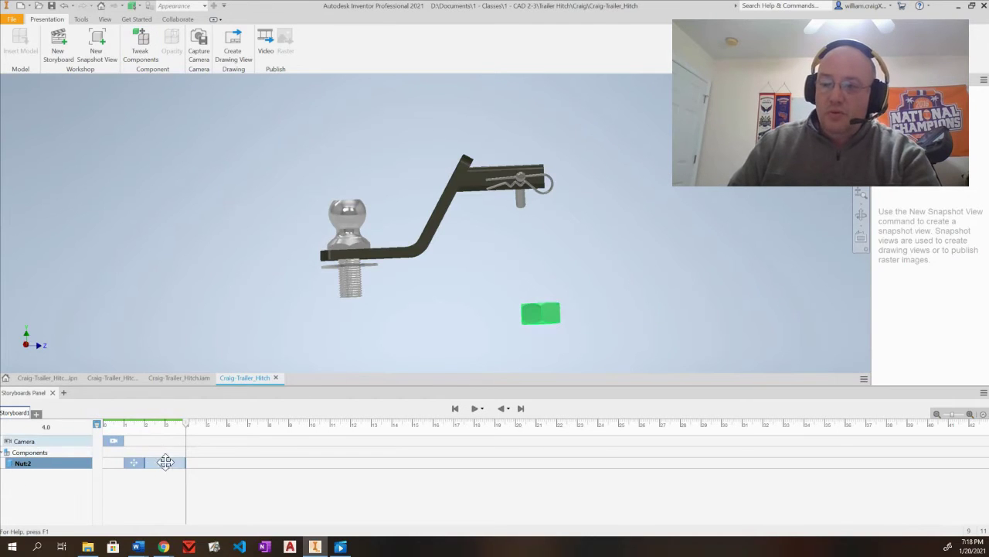
Play the storyboard in reverse to review the nut's two movements.
left_click(501, 408)
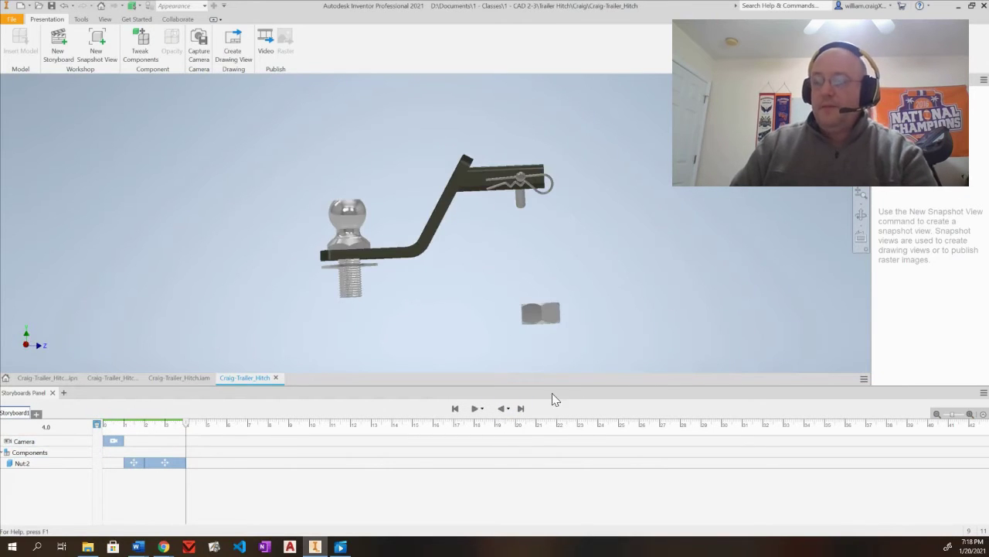
left_click(176, 463)
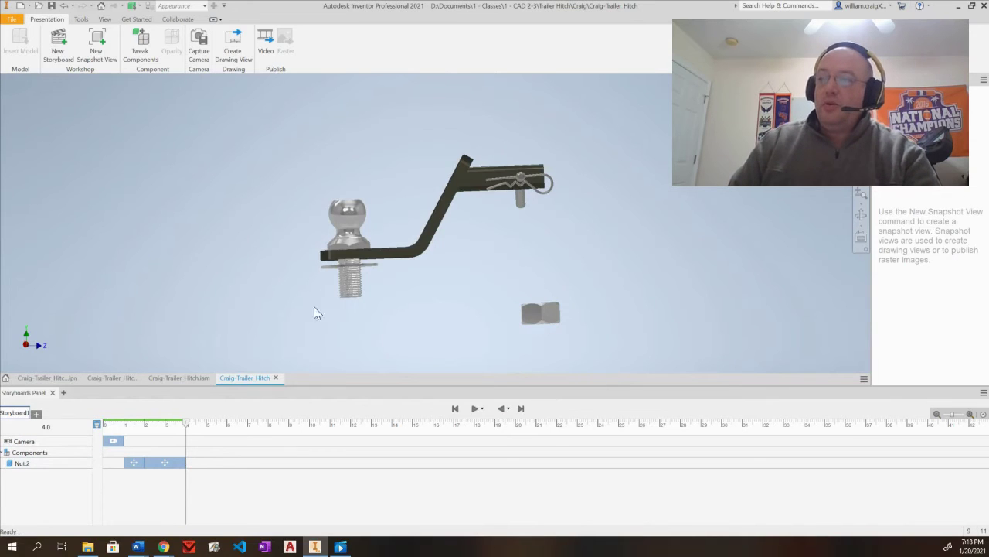
Tweak the lock washer -2 in along Y, then about 12.8 in along X and -11.4 in along Z, over 2 seconds each.
right_click(364, 270)
left_click(398, 263)
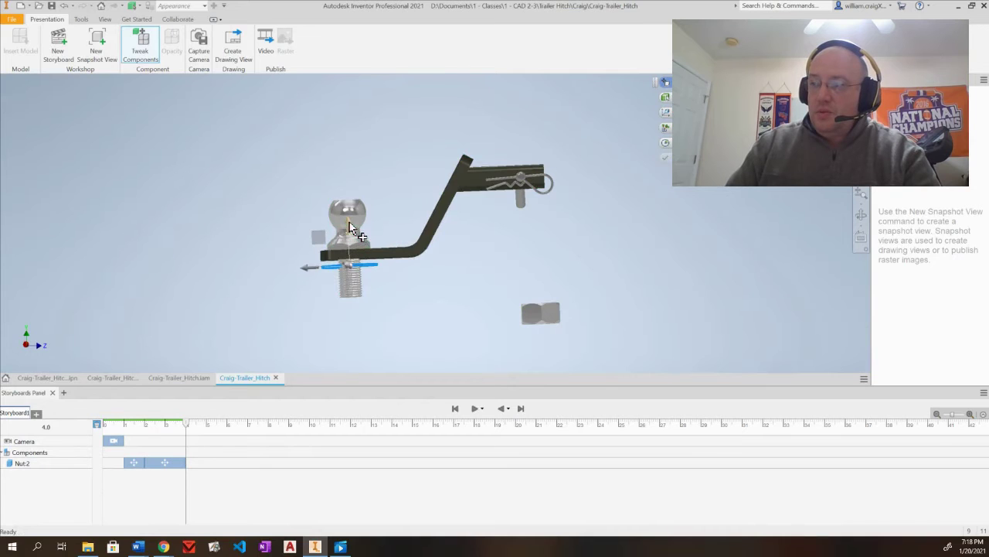
left_click_drag(350, 233, 351, 267)
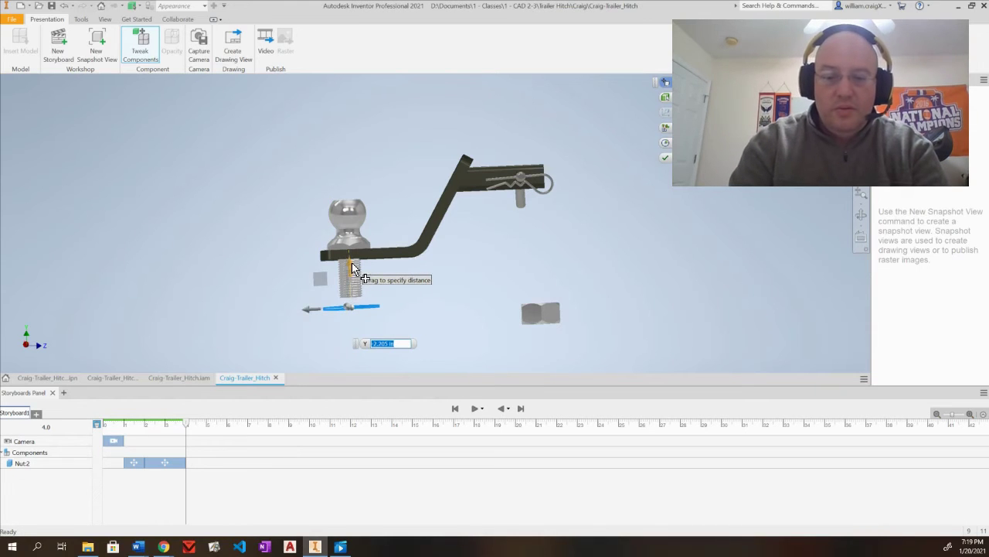
type("-2")
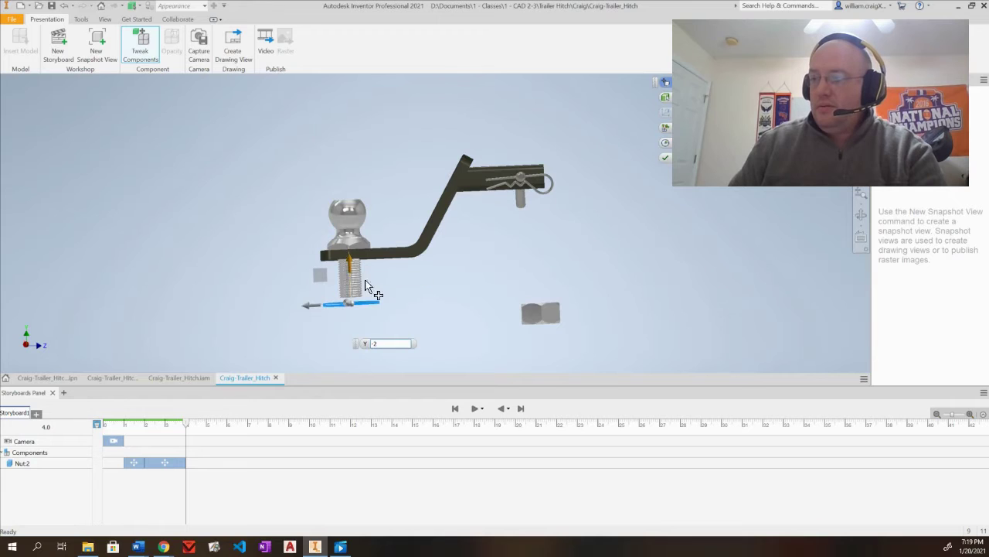
left_click_drag(311, 306, 501, 296)
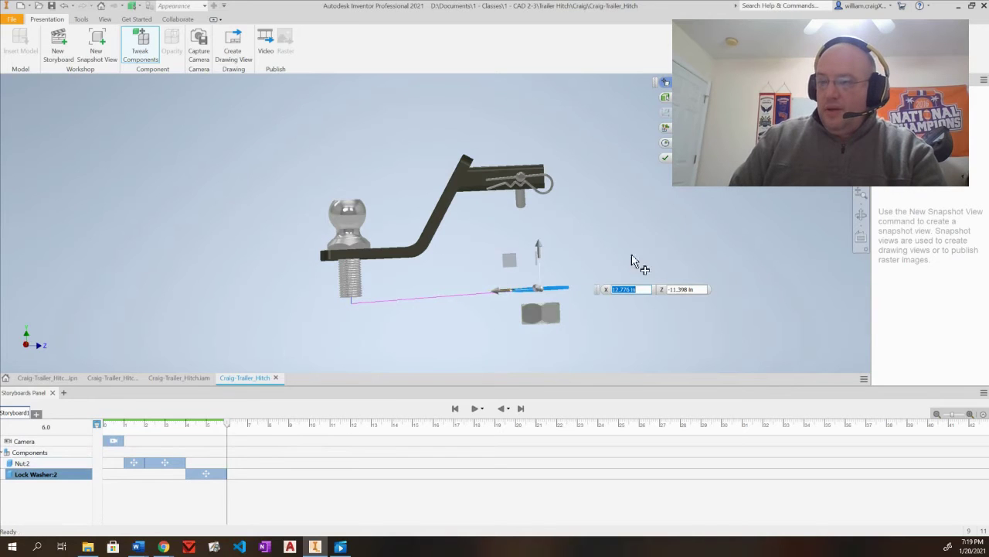
left_click(665, 161)
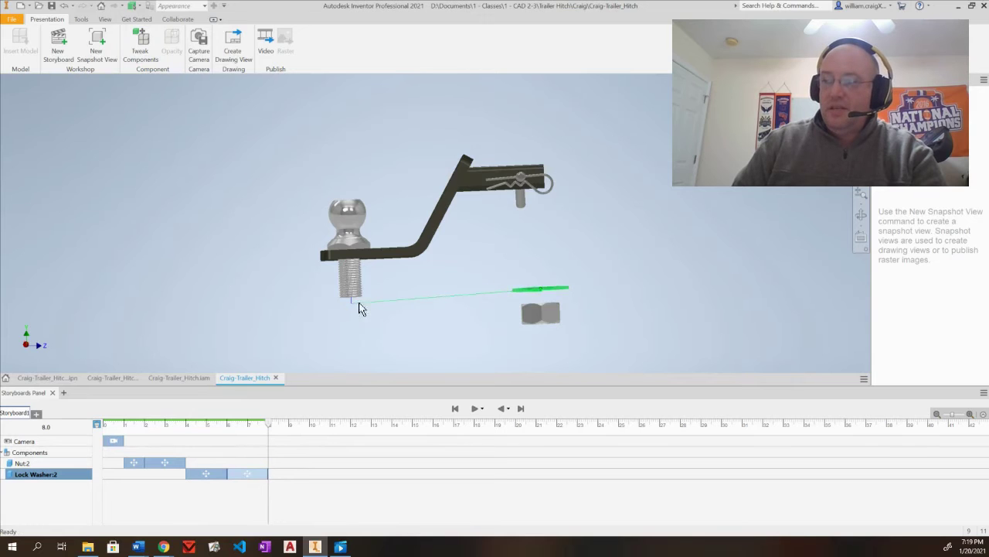
Edit the lock washer's second tweak and hide its trail lines.
left_click(248, 473)
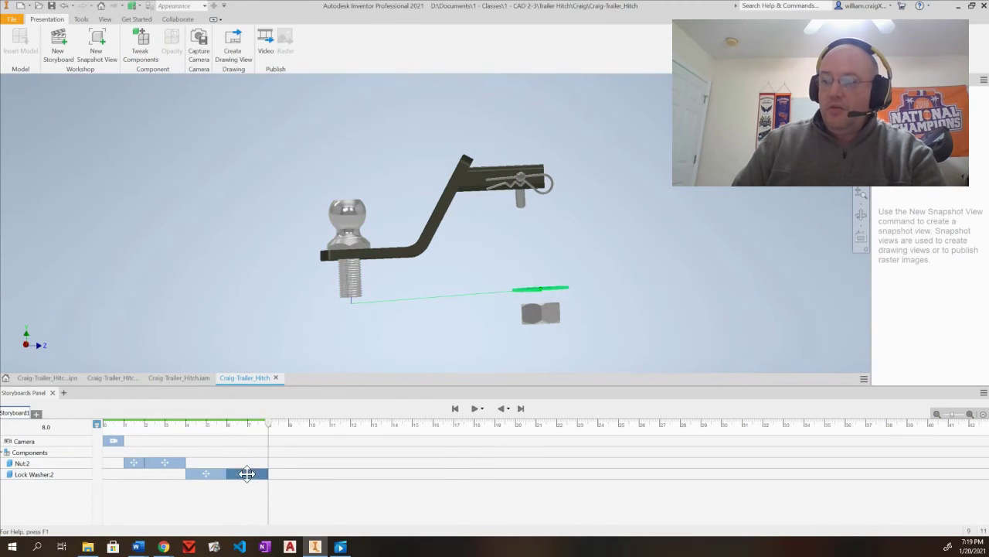
right_click(247, 473)
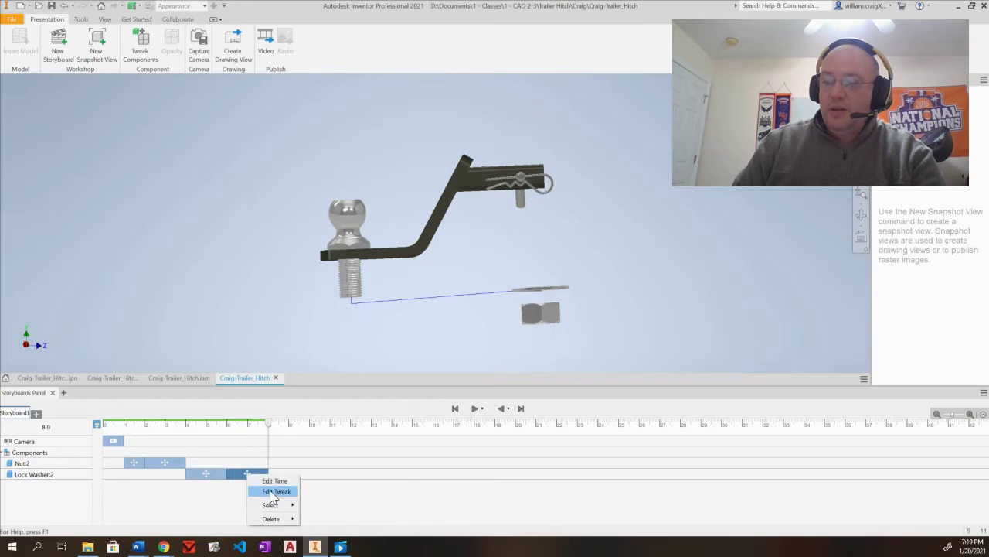
left_click(275, 492)
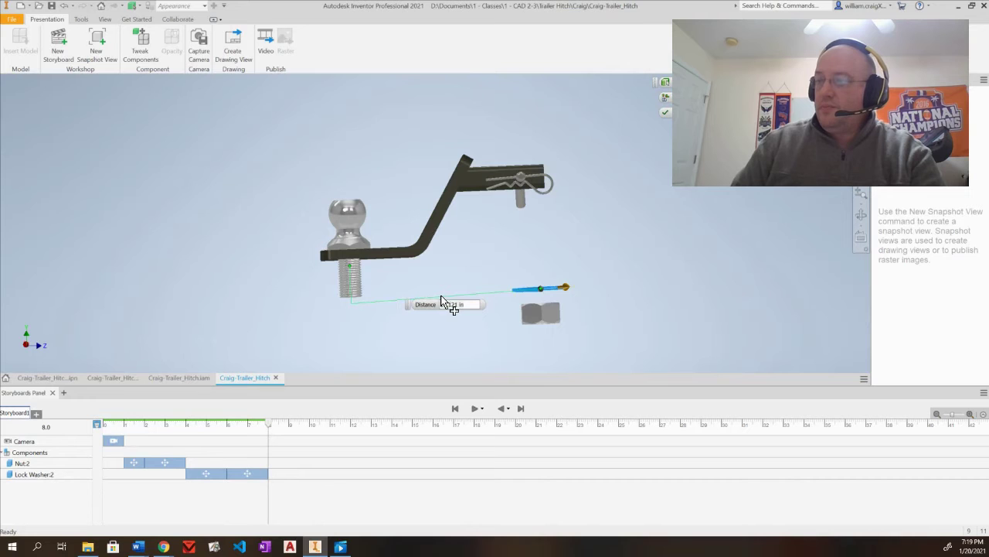
left_click(665, 112)
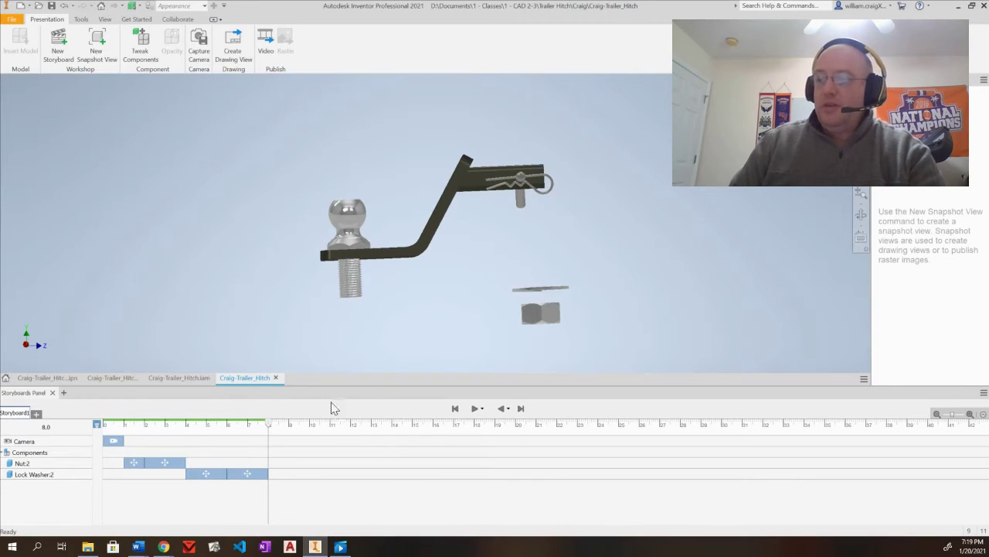
Play the storyboard in reverse to review the lock washer's movements.
left_click(501, 408)
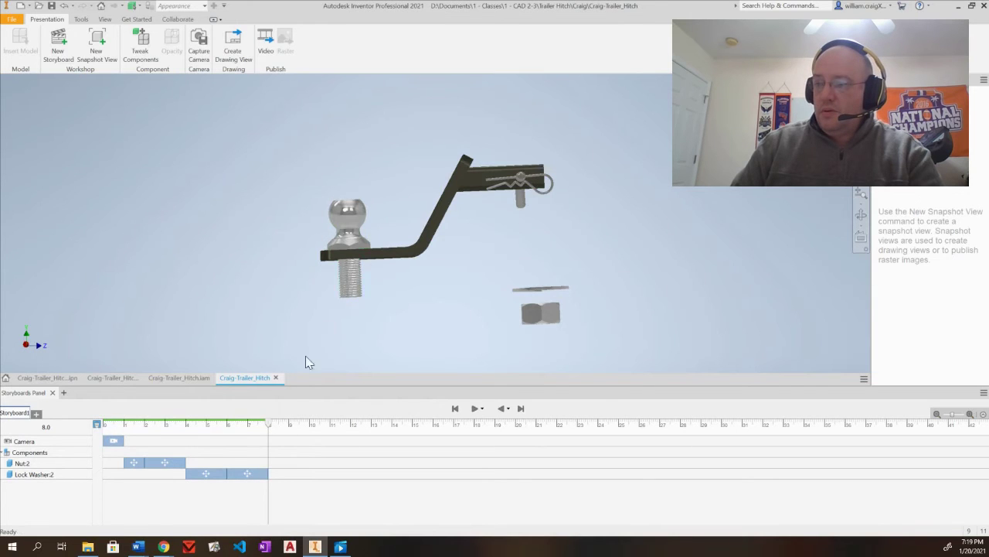
right_click(389, 215)
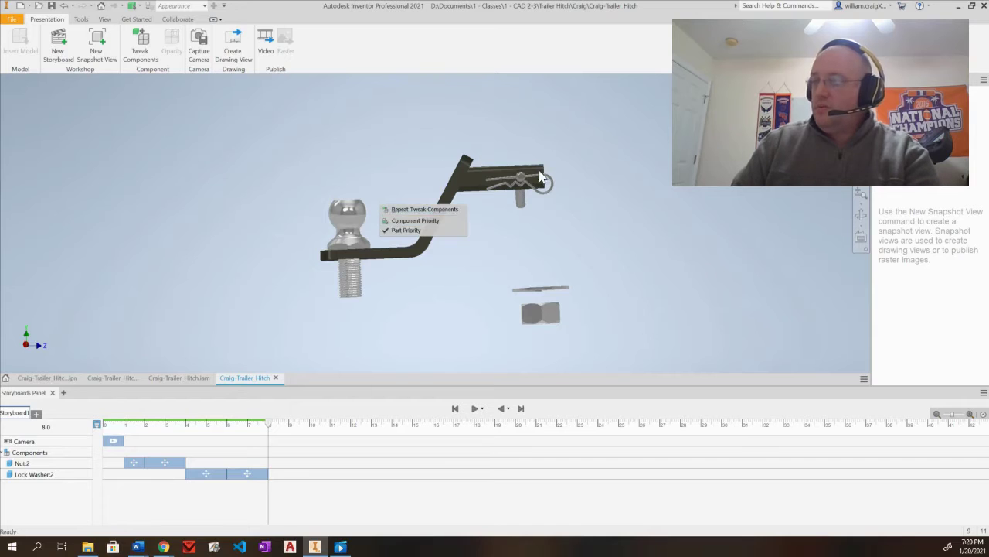
left_click(681, 223)
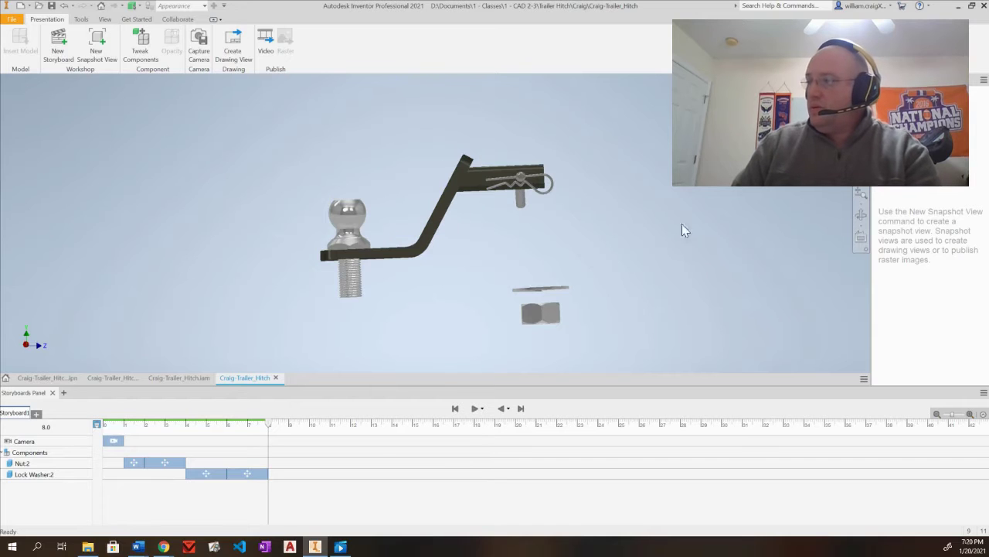
Capture a camera action for an angled view from above, showing the hitch with the separated nut and lock washer.
left_click(861, 215)
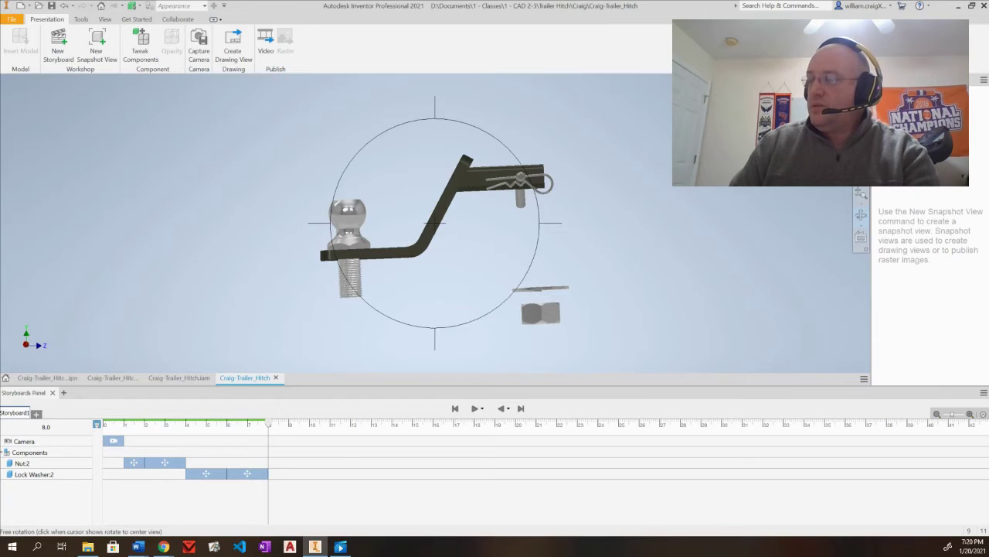
key("Escape")
key("F6")
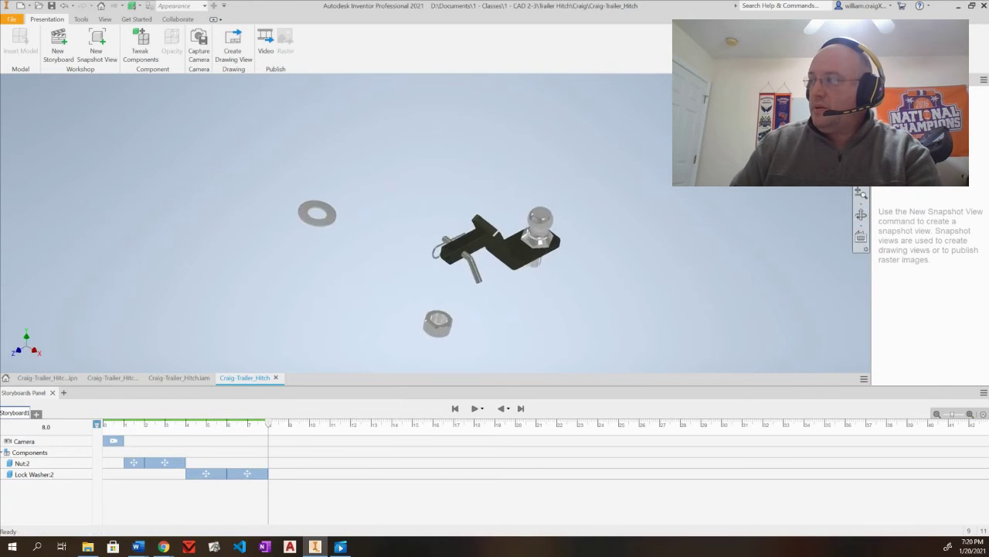
middle_click_drag(371, 232, 548, 224, "shift")
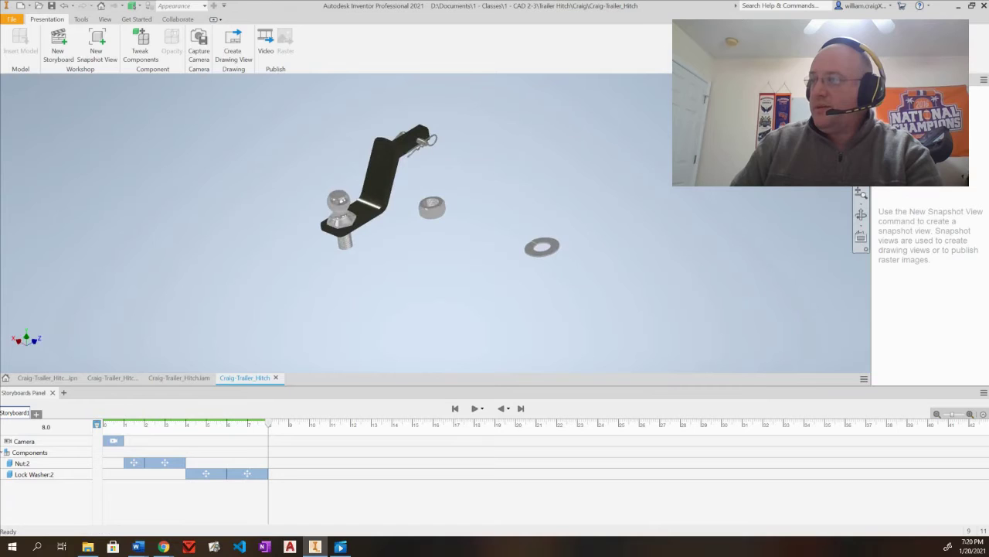
scroll(408, 262, "up", 4)
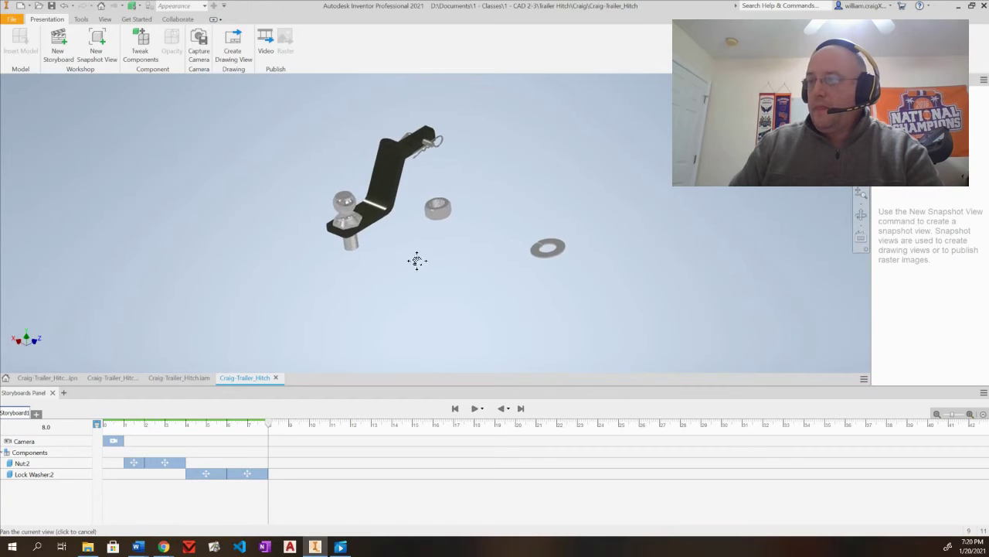
scroll(435, 283, "down", 3)
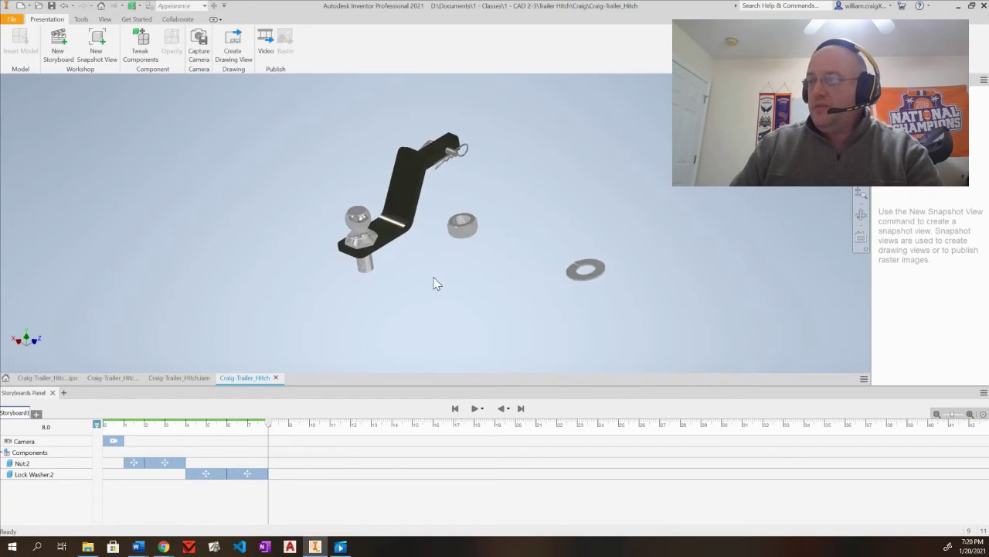
scroll(435, 284, "down", 4)
scroll(436, 284, "up", 3)
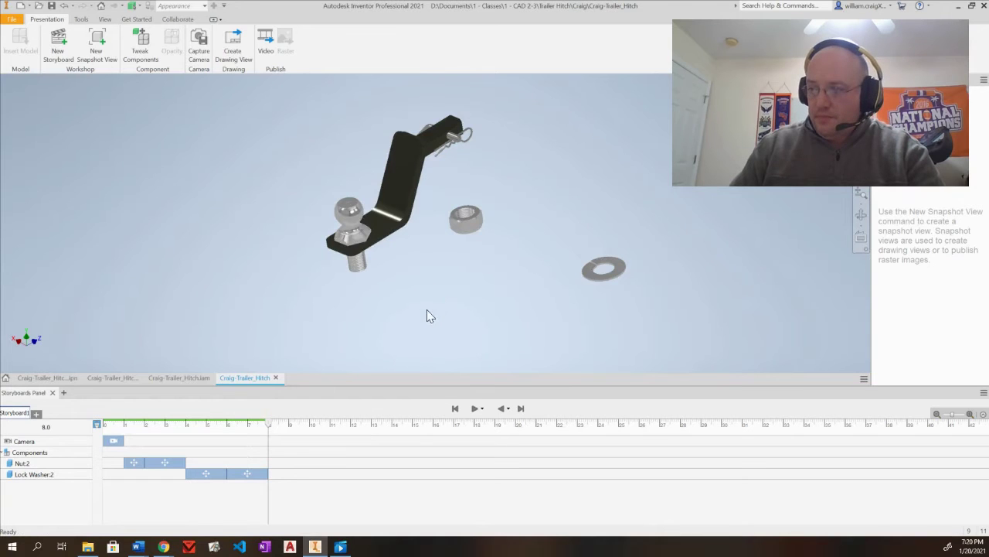
left_click(200, 40)
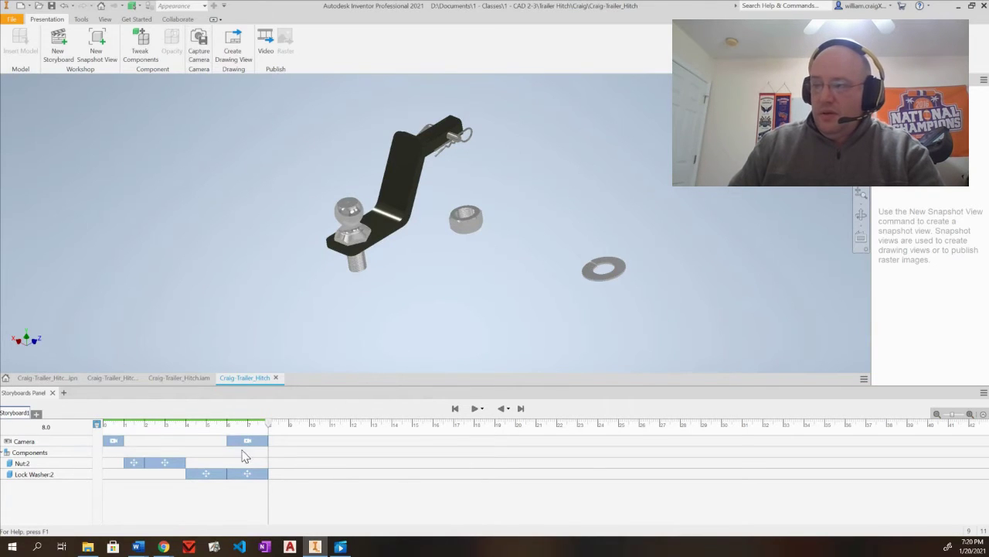
Move the new camera action to start at 8 seconds, set its duration to 1 second, and jump to the storyboard's end.
left_click_drag(243, 440, 287, 447)
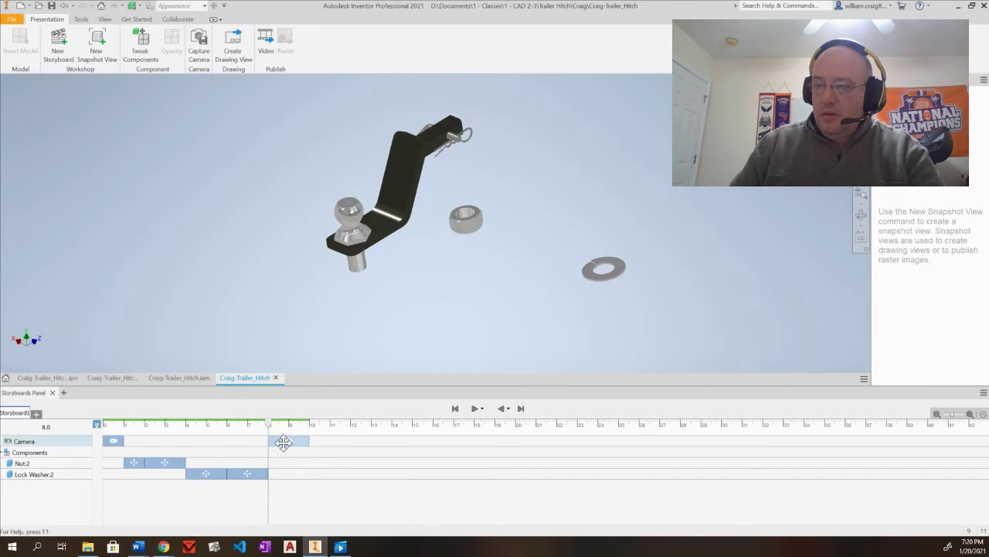
left_click(284, 442)
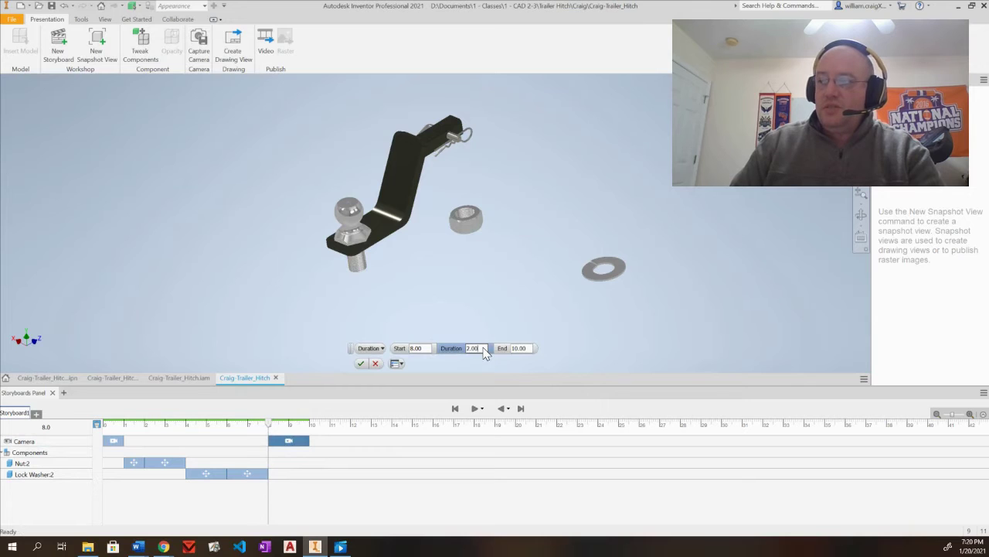
type("1")
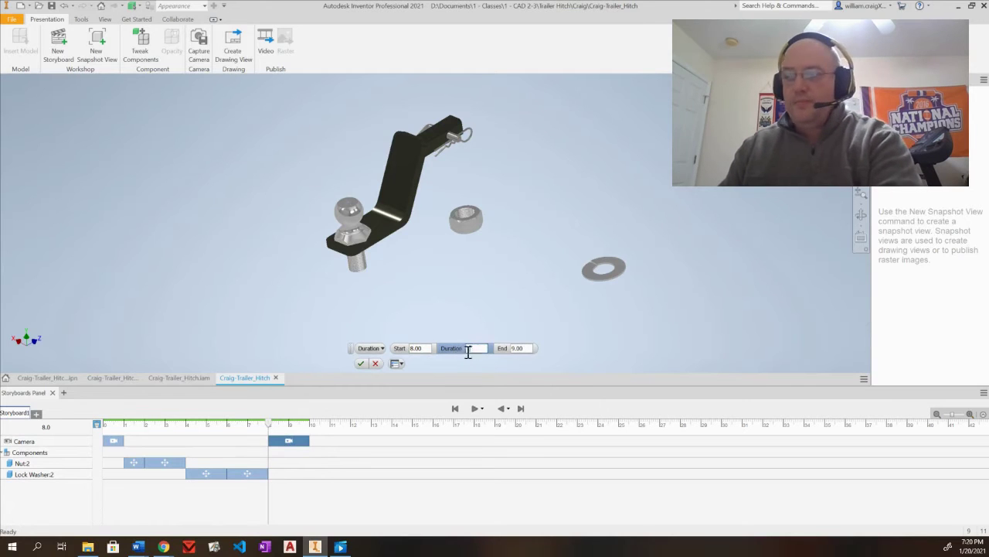
key("Return")
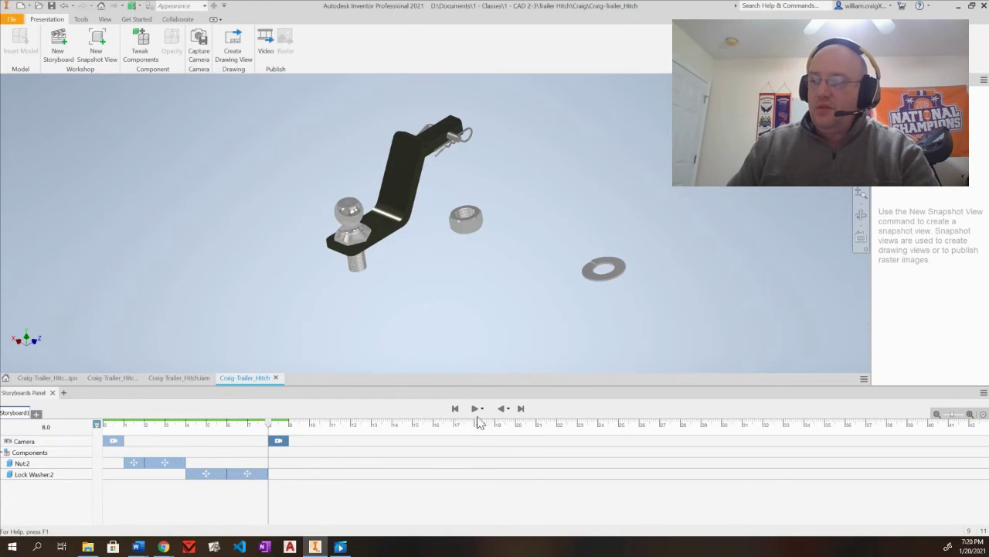
left_click(521, 408)
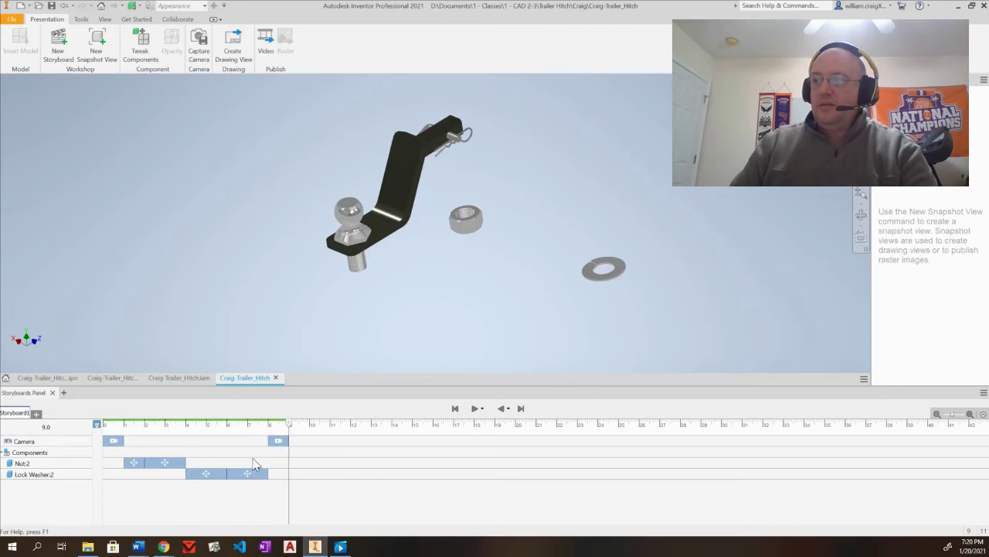
Tweak the 2-inch ball about 6.04 in up along Y, out of the drawbar plate, over 2 seconds.
right_click(346, 211)
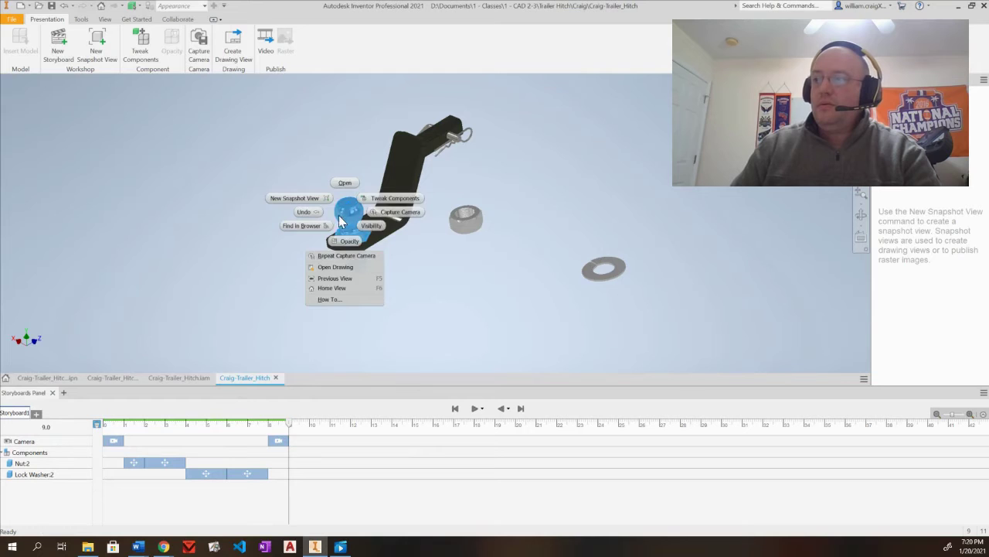
left_click(395, 198)
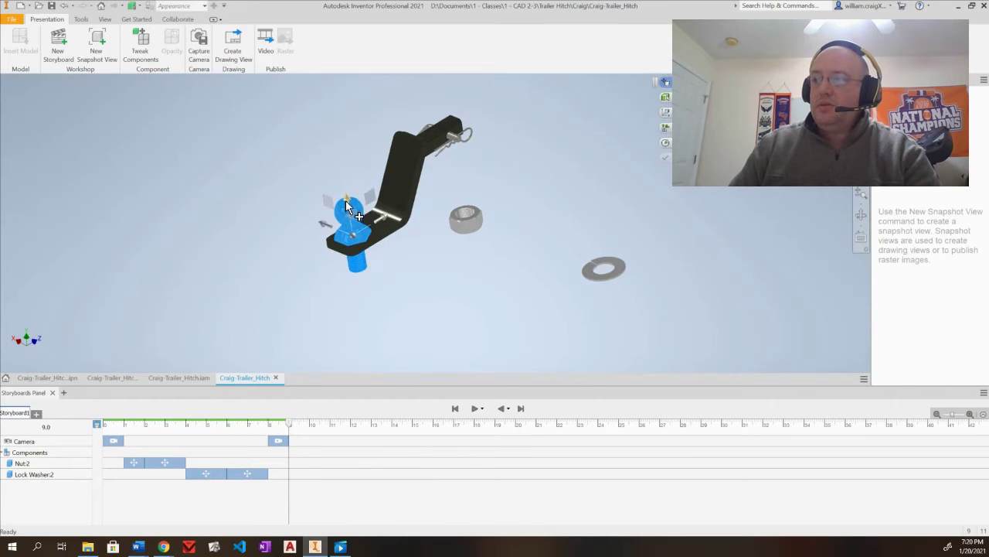
left_click_drag(346, 203, 323, 142)
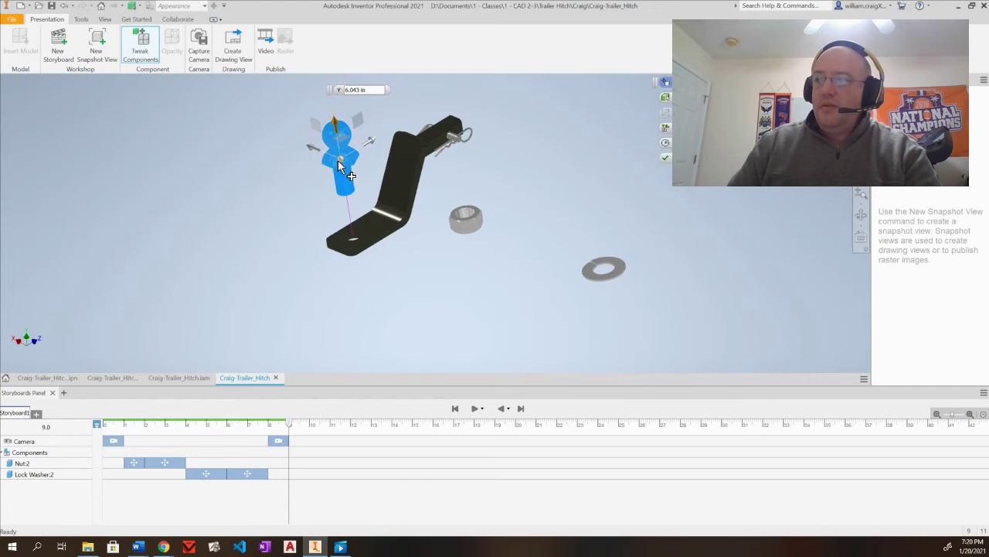
Add a free tweak moving the 2-inch ball about 5.35 in along X, -0.95 in along Y and -1.93 in along Z, over 1.5 seconds.
left_click_drag(342, 163, 269, 158)
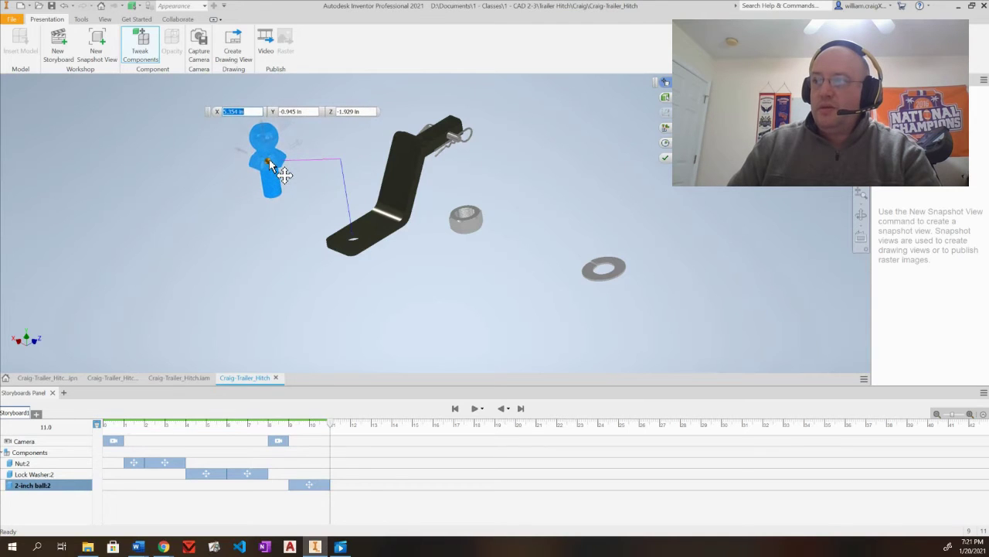
left_click_drag(269, 160, 269, 160)
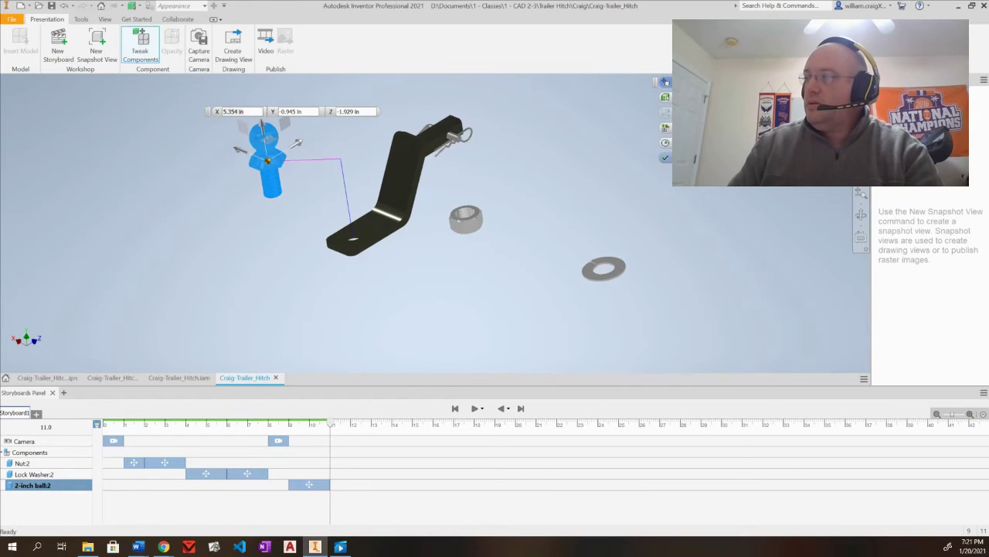
left_click(665, 158)
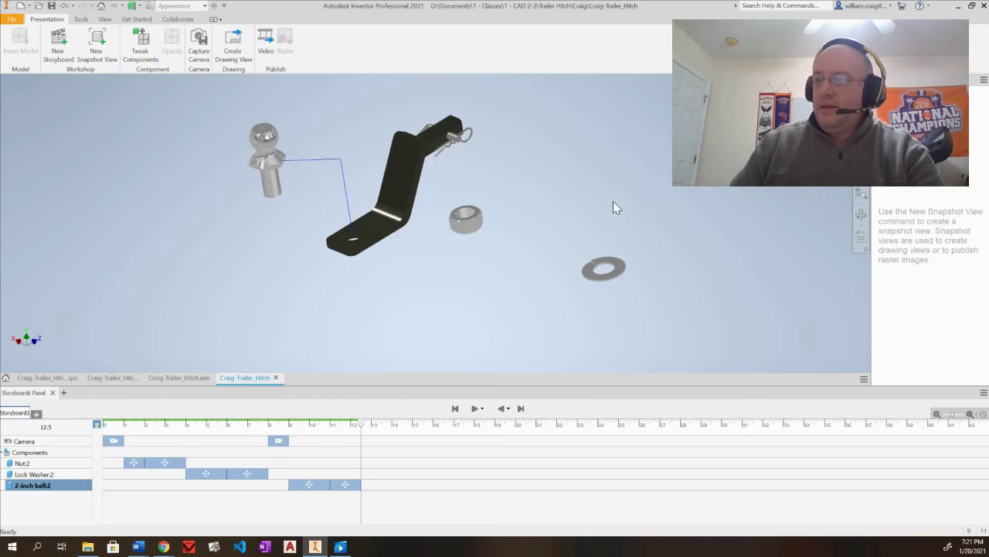
Hide the trail segment of the 2-inch ball that rises from the hole in the drawbar plate.
right_click(345, 483)
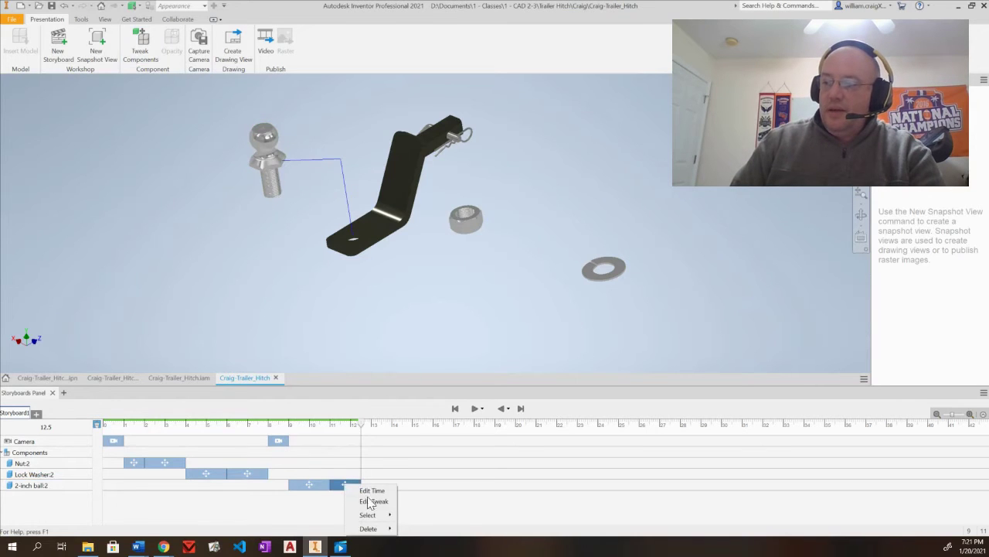
mouse_move(378, 516)
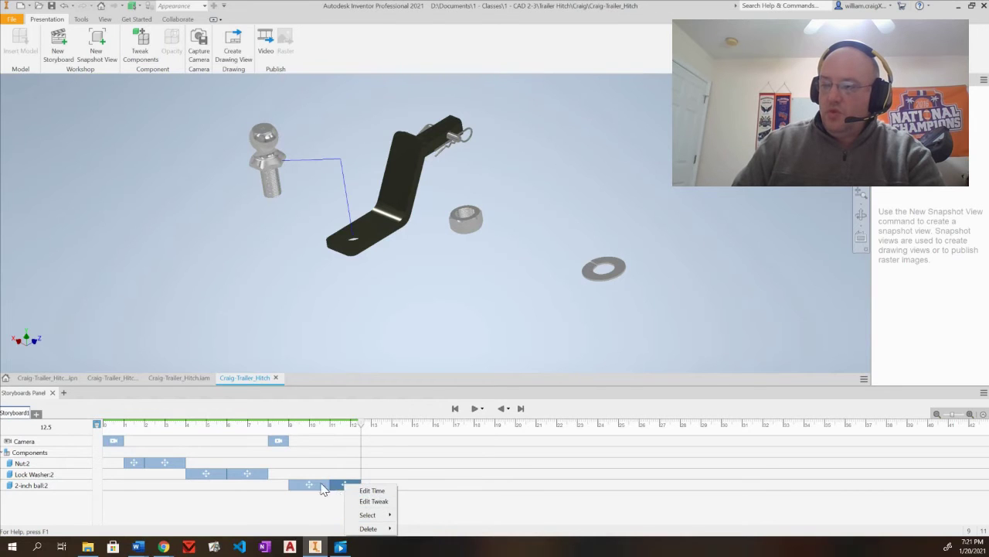
left_click(322, 484)
right_click(321, 485)
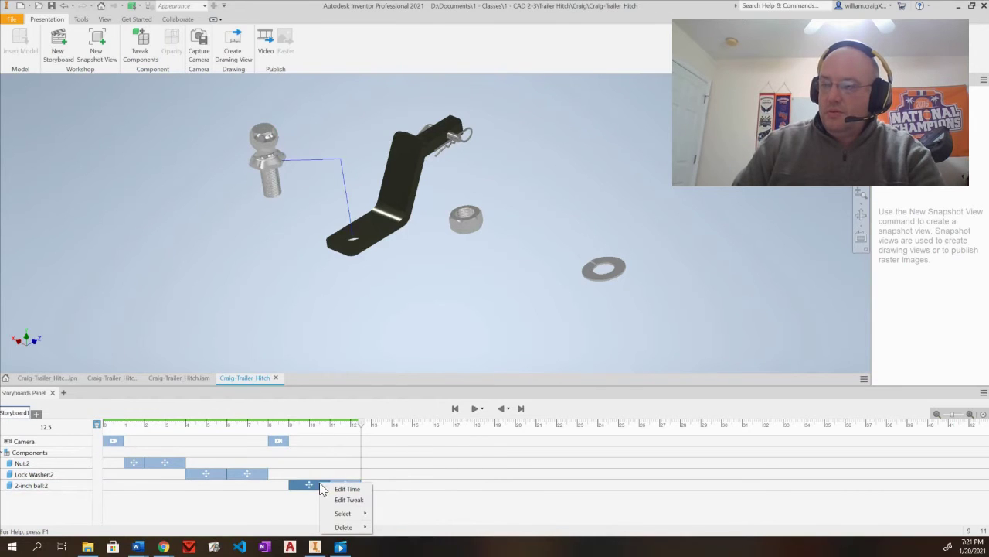
left_click(327, 183)
left_click(327, 162)
right_click(326, 168)
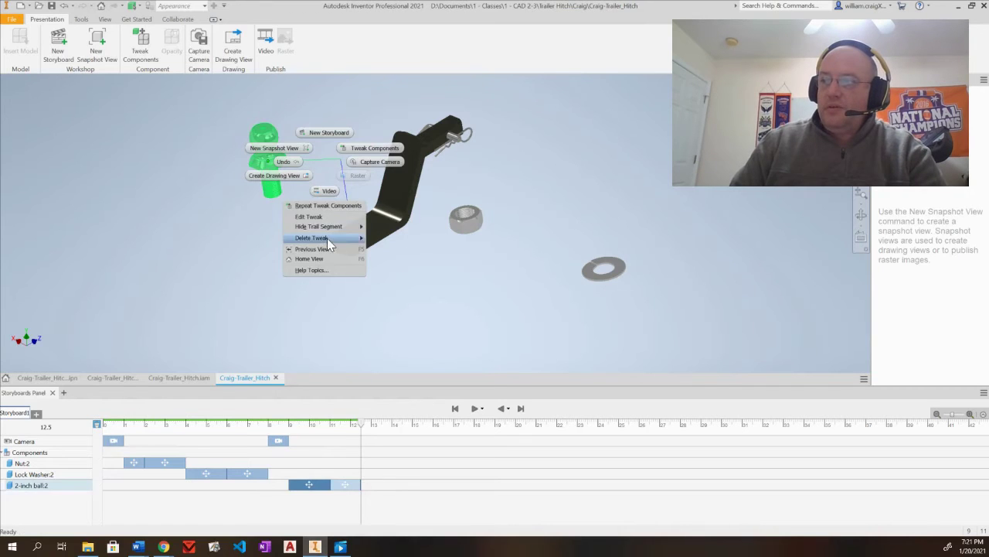
mouse_move(327, 238)
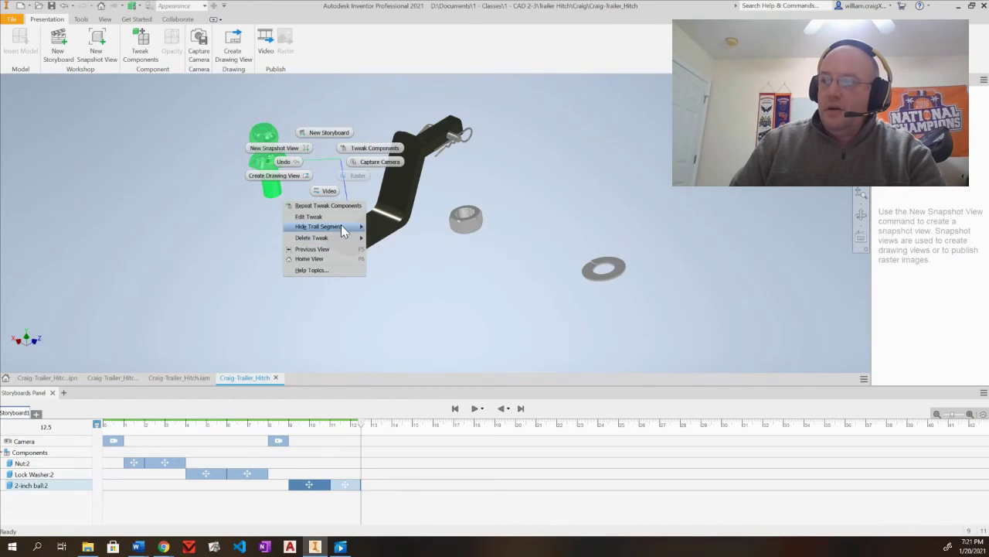
left_click(374, 228)
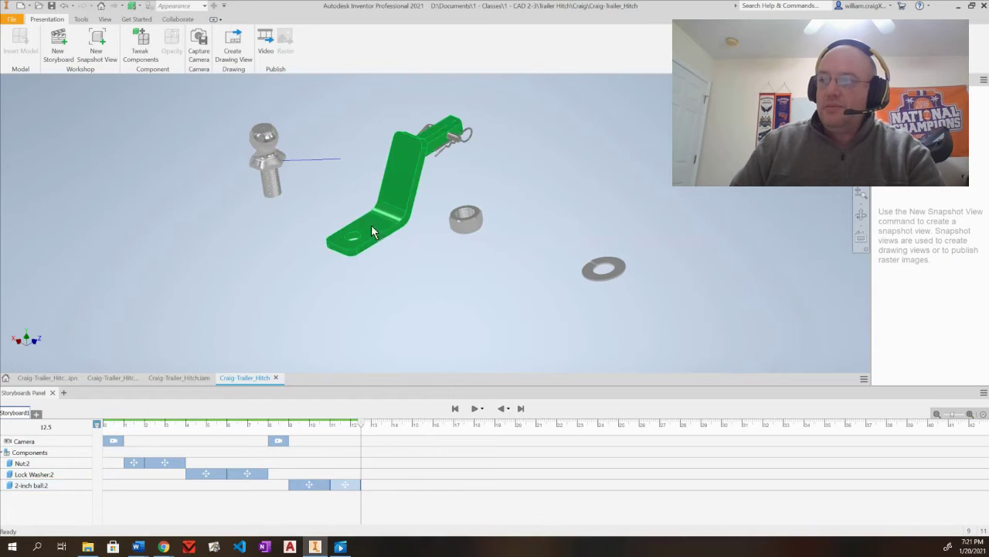
Hide the ball's remaining sideways trail segment.
left_click(313, 162)
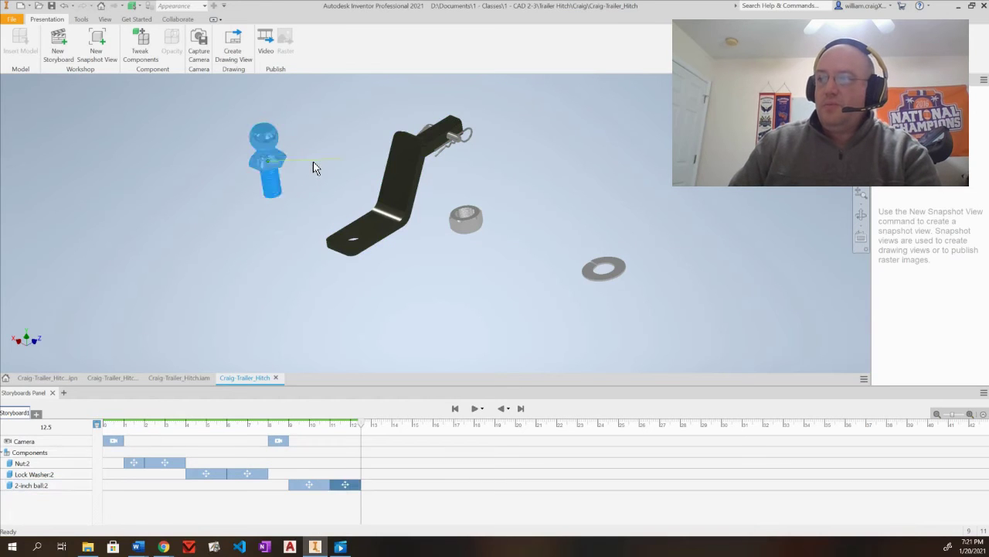
right_click(313, 162)
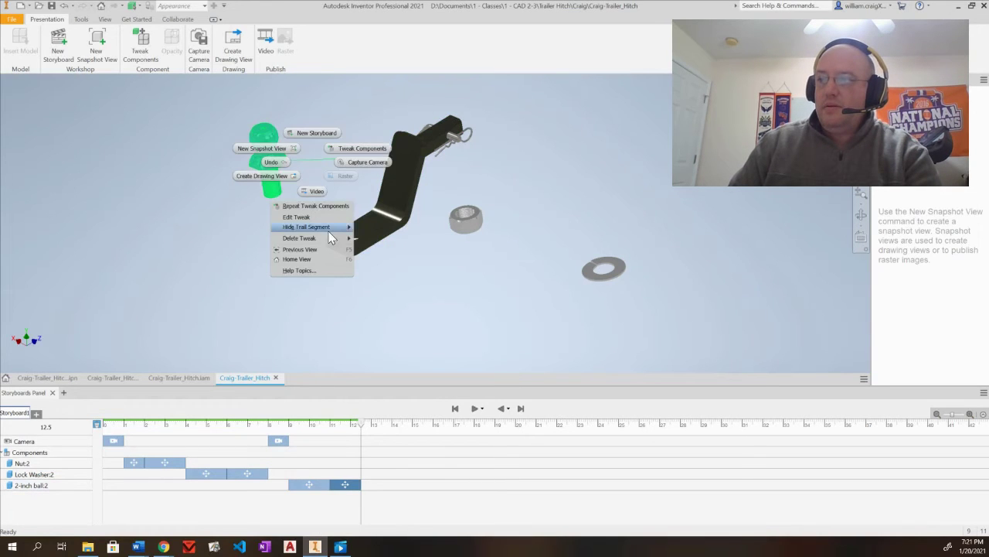
mouse_move(334, 227)
left_click(363, 229)
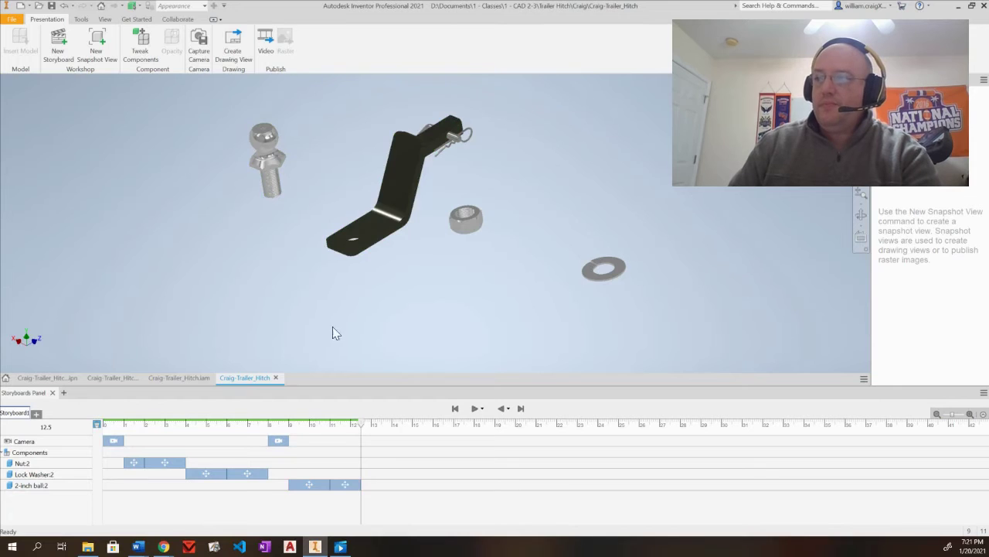
Shorten the 2-inch ball's first tweak to 1.5 seconds, move its second tweak directly behind it, and jump to the storyboard's end.
left_click(319, 483)
double_click(313, 484)
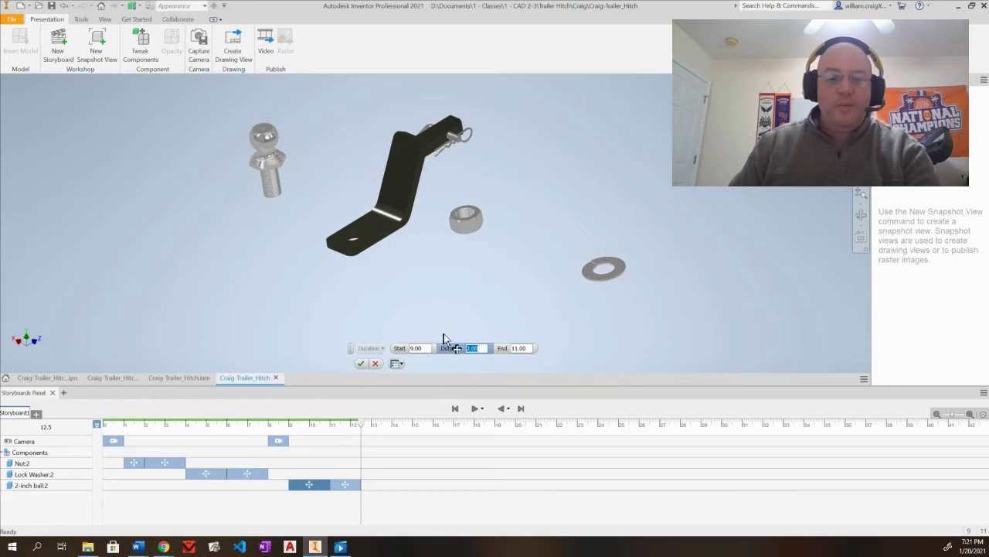
type("1.5")
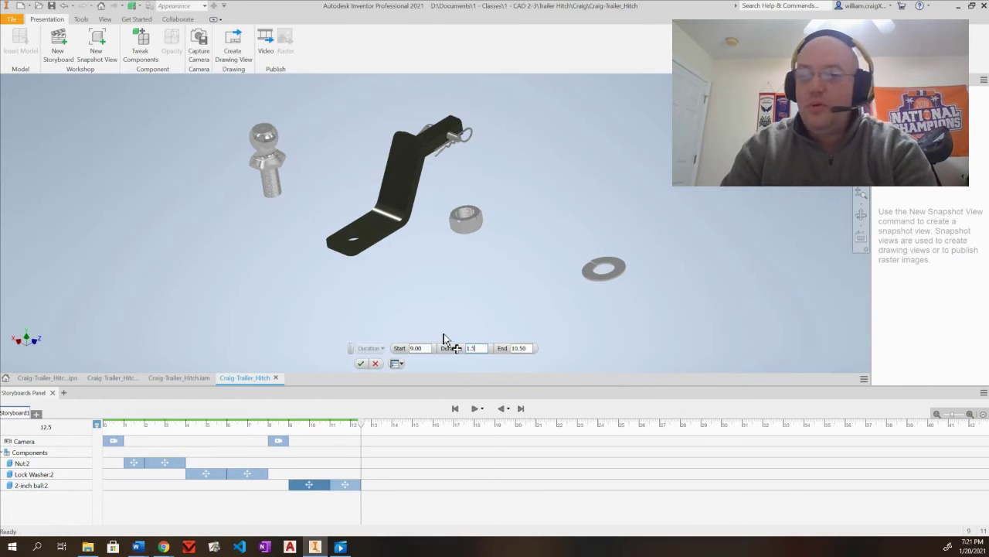
key("Return")
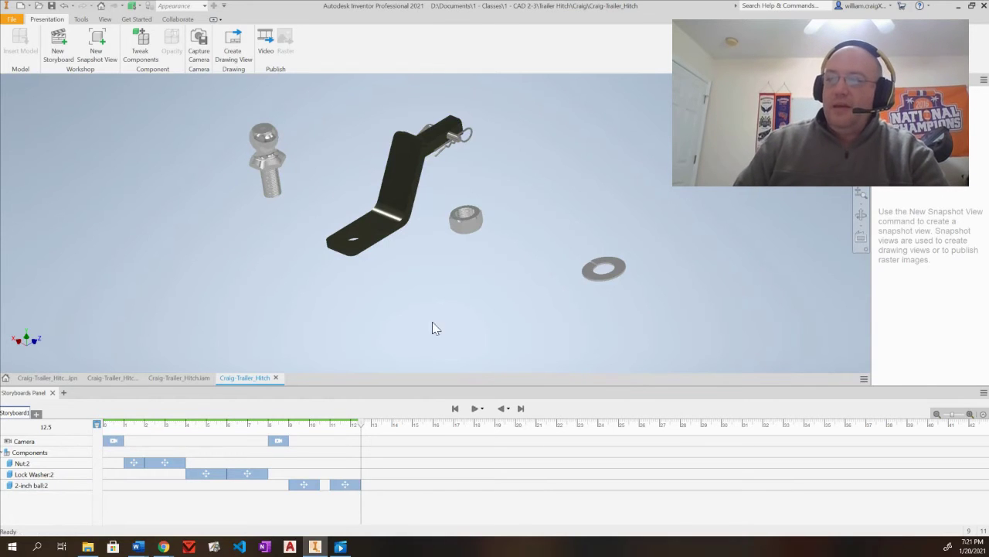
left_click_drag(349, 484, 333, 487)
left_click(363, 477)
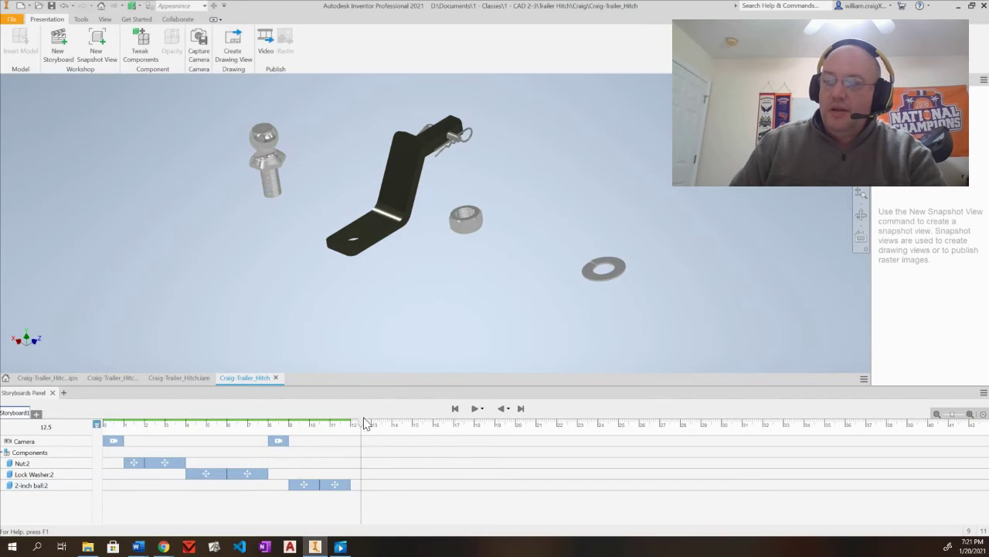
left_click(521, 408)
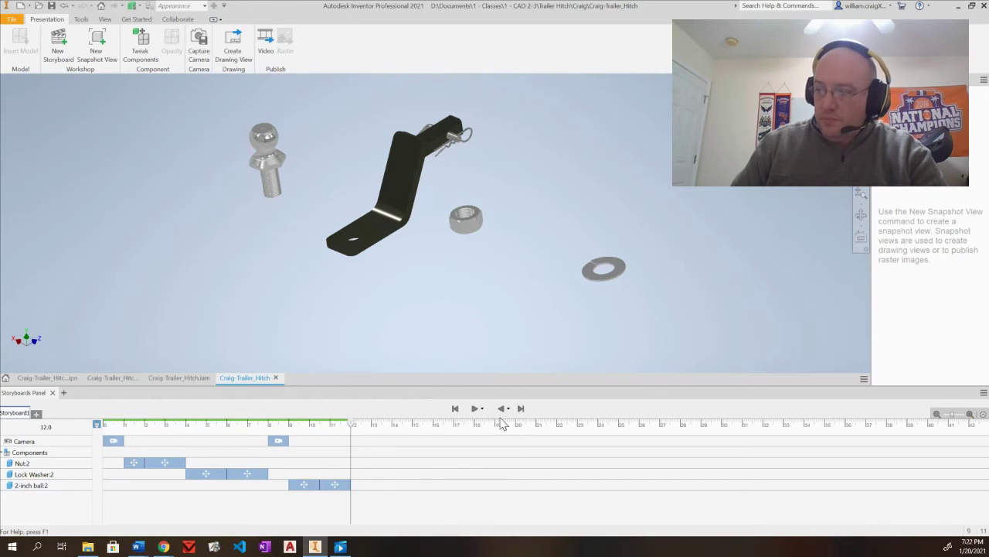
left_click(501, 408)
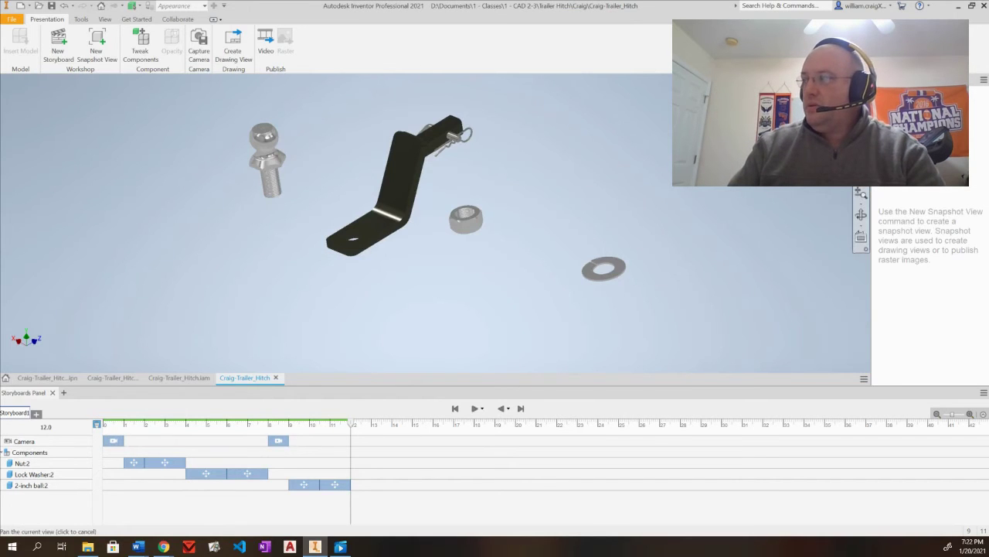
Capture a camera action for a close-up side view of the hitch shank with the cotter pin.
left_click(833, 108)
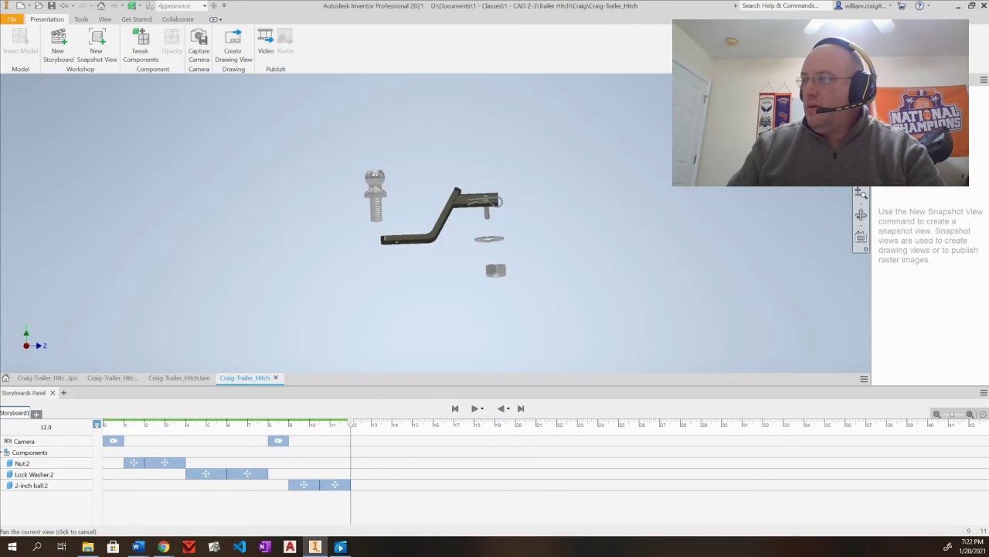
scroll(555, 186, "down", 1)
scroll(556, 186, "up", 4)
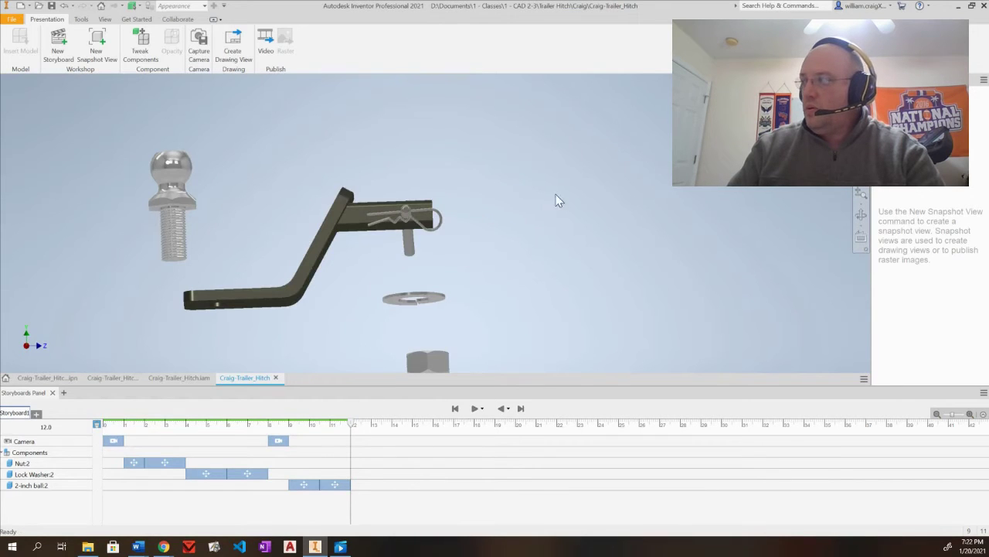
key("F2")
left_click_drag(427, 203, 438, 207)
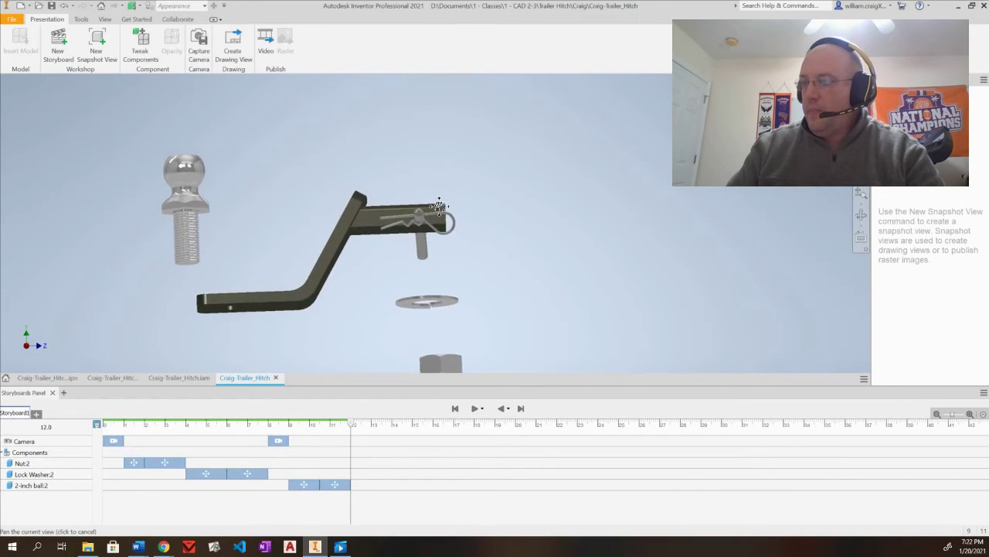
scroll(442, 210, "up", 2)
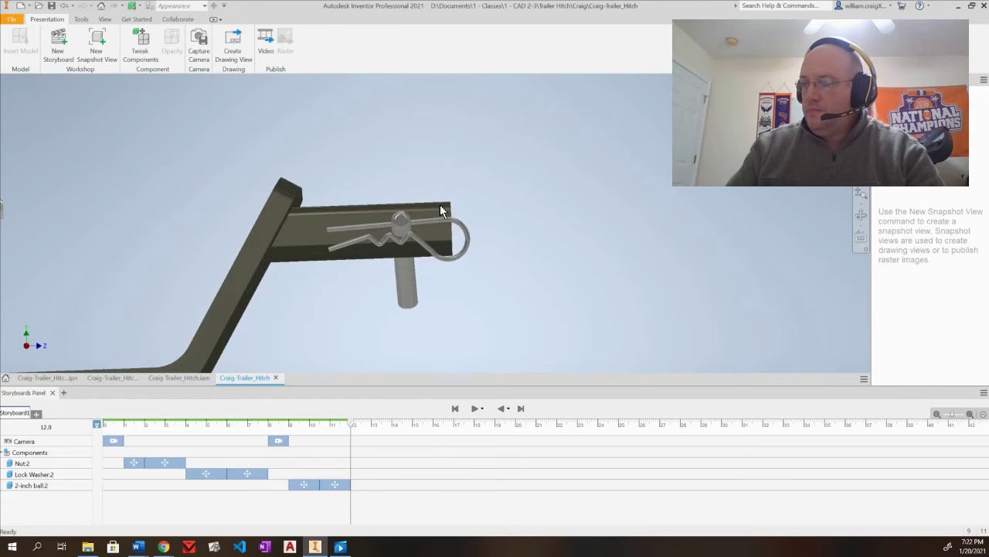
left_click(199, 46)
Move the new camera action to start at 12 seconds, set its duration to 1.25 seconds, and jump to the storyboard's end.
left_click_drag(330, 441, 360, 441)
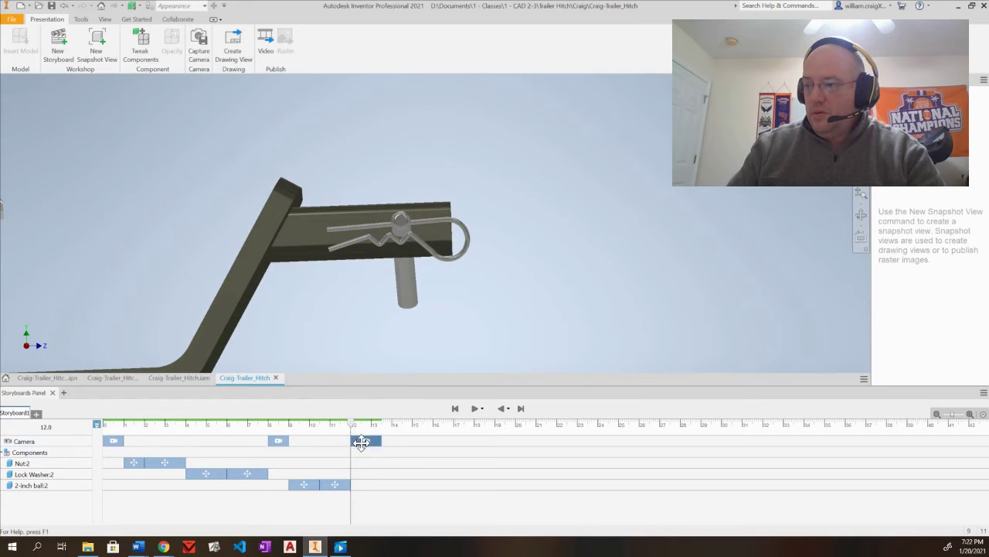
double_click(361, 443)
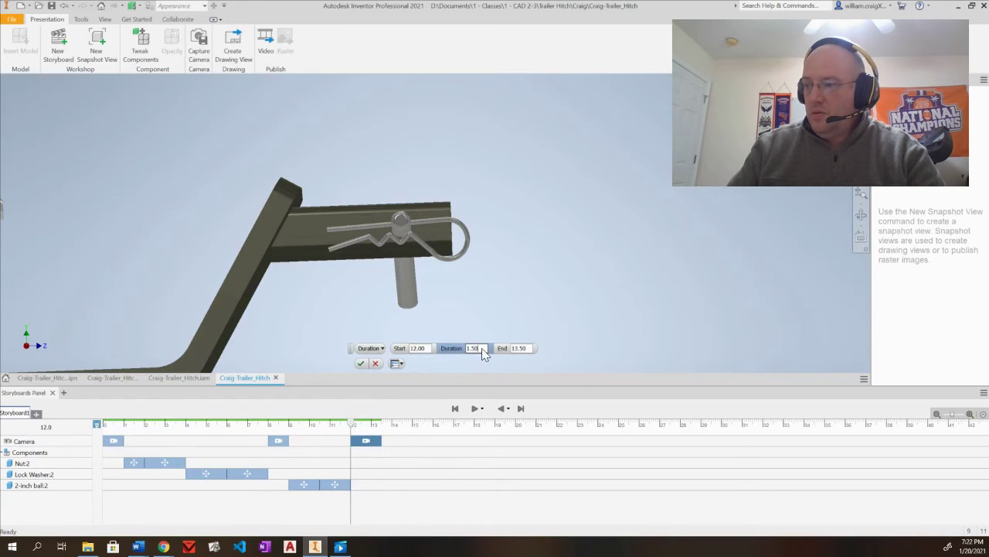
type("1.2")
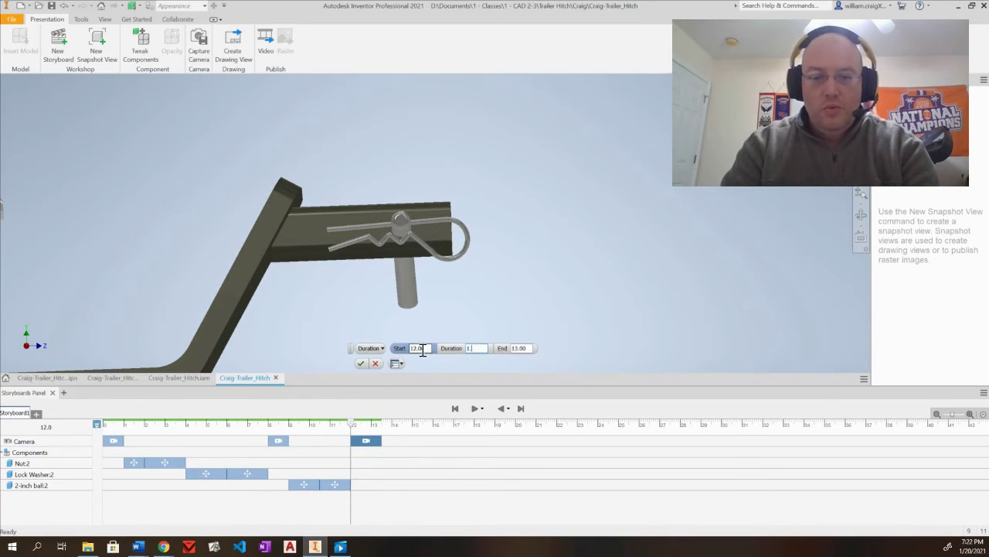
key("Return")
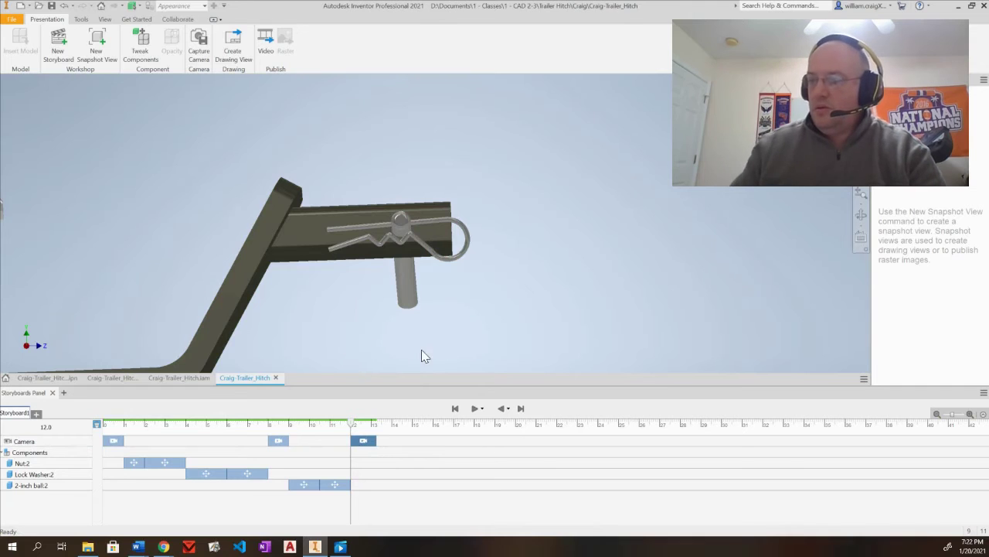
left_click(521, 408)
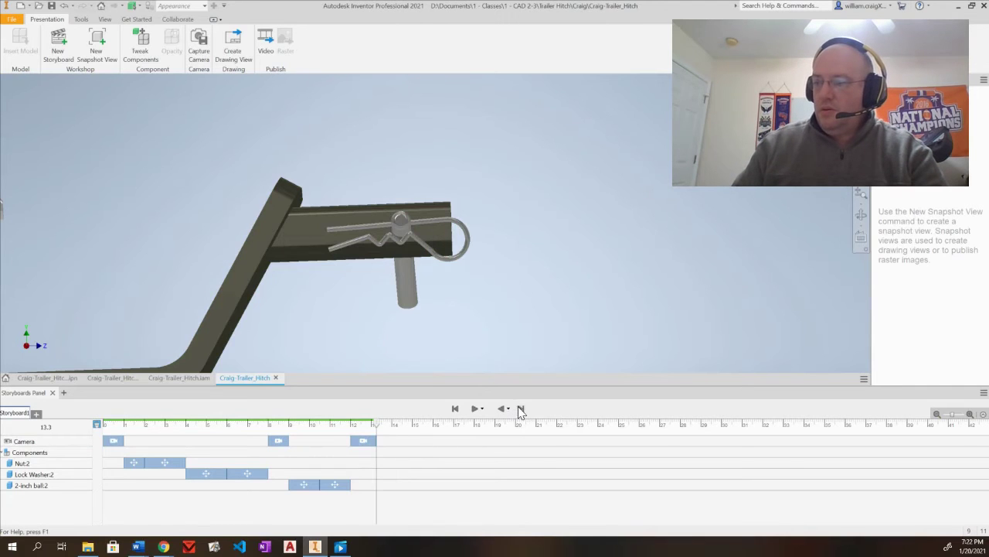
Tweak the cotter pin 6 in out of the hitch pin along the Z direction, away from the drawbar.
left_click(465, 238)
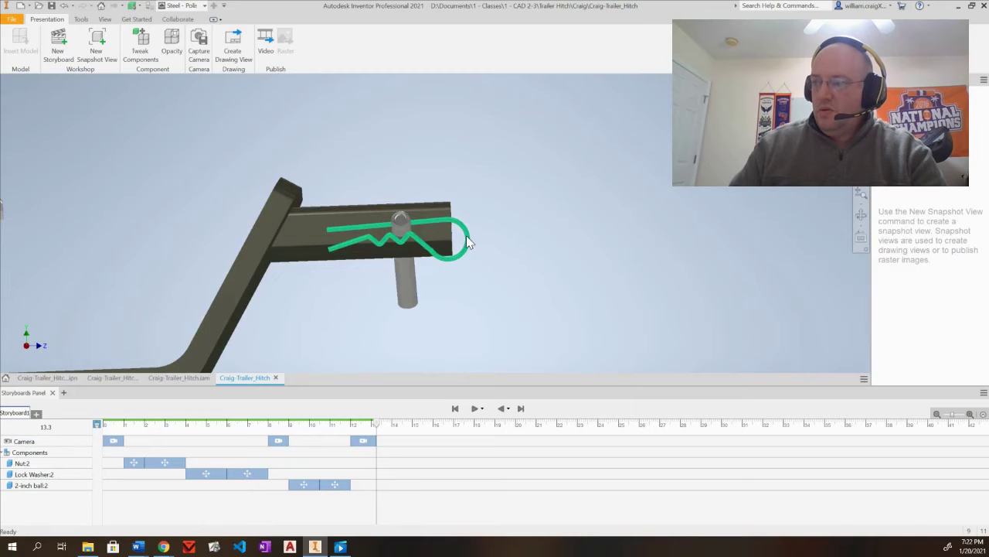
right_click(467, 242)
left_click(509, 224)
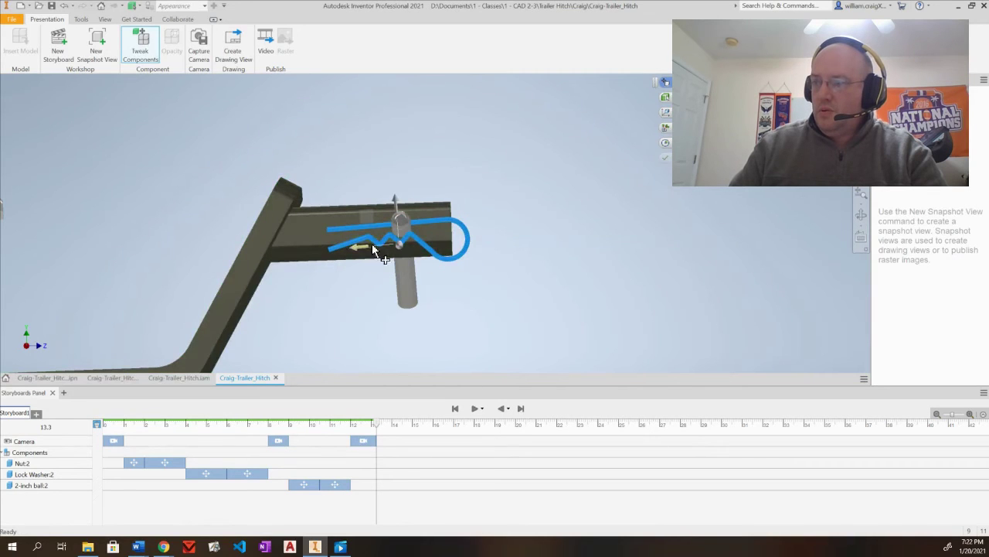
left_click_drag(363, 247, 545, 238)
key("BackSpace")
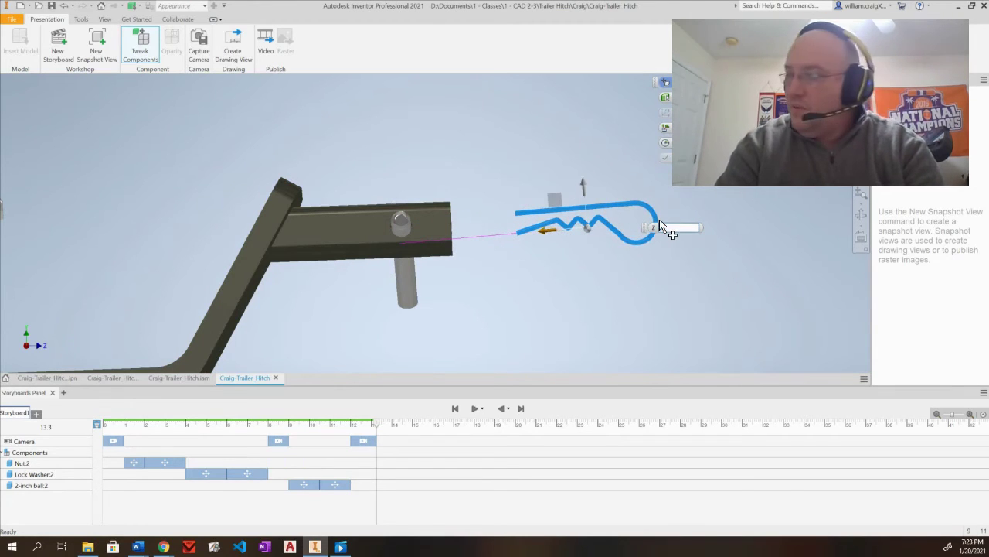
type("6")
key("Return")
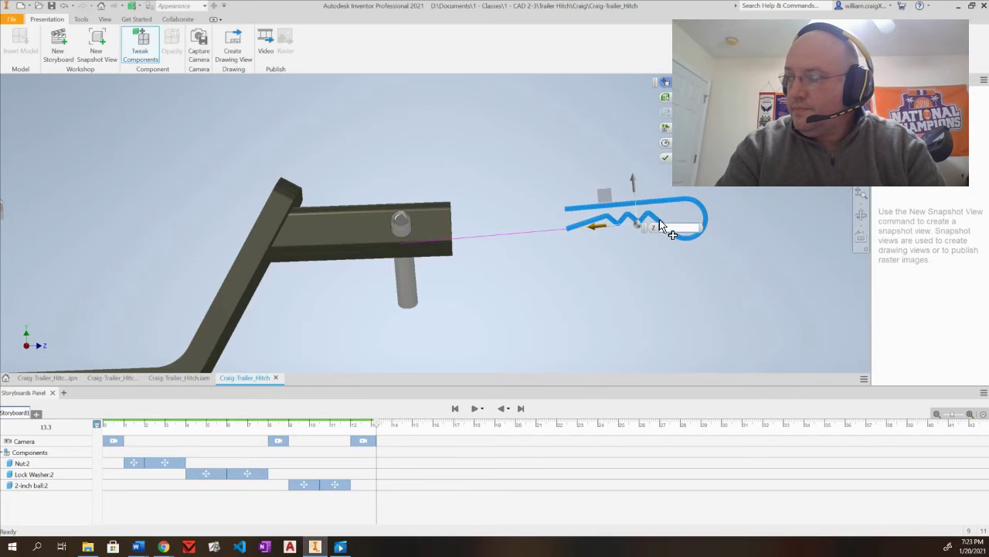
key("Return")
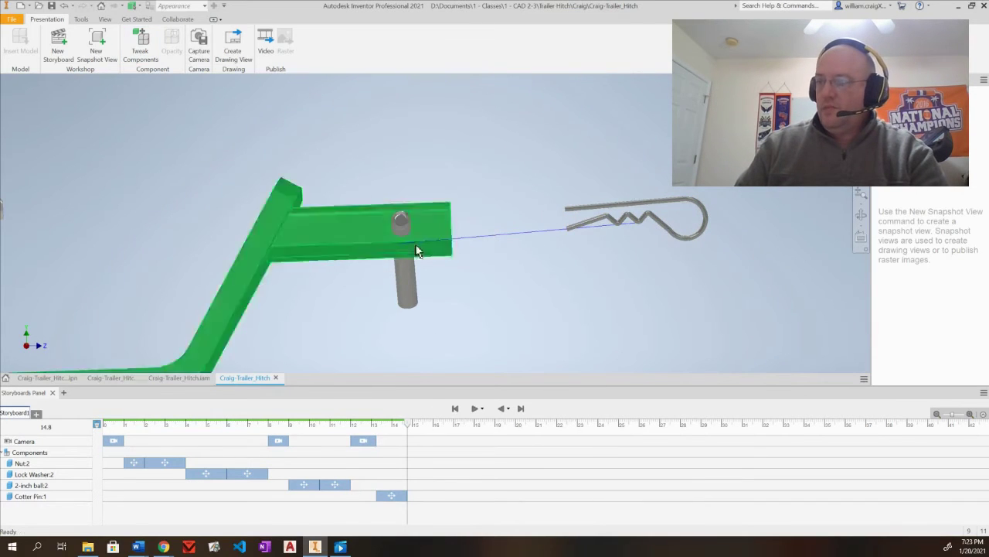
Capture a camera action for a view from above, showing the drawbar with the cotter pin pulled out.
middle_click_drag(425, 143, 426, 144)
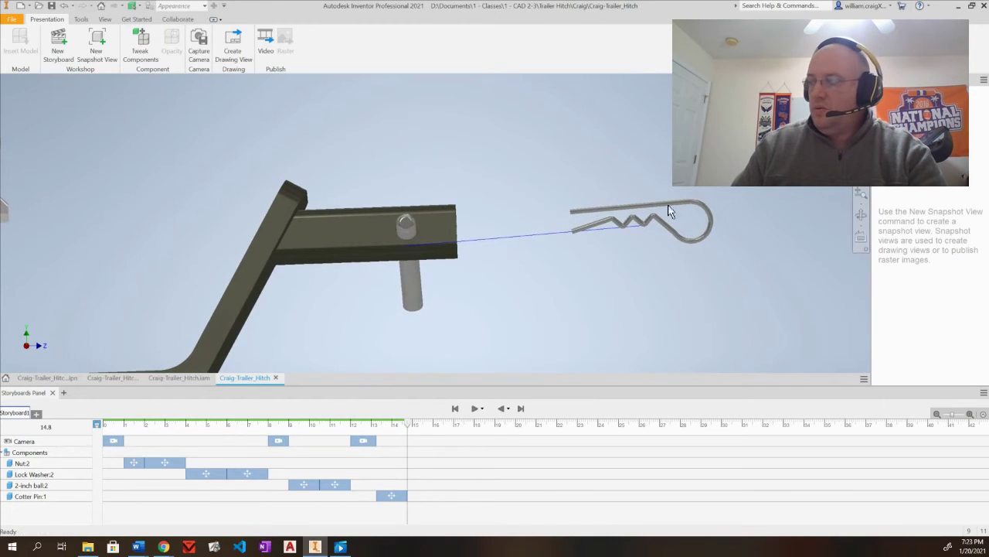
left_click(862, 215)
left_click(866, 216)
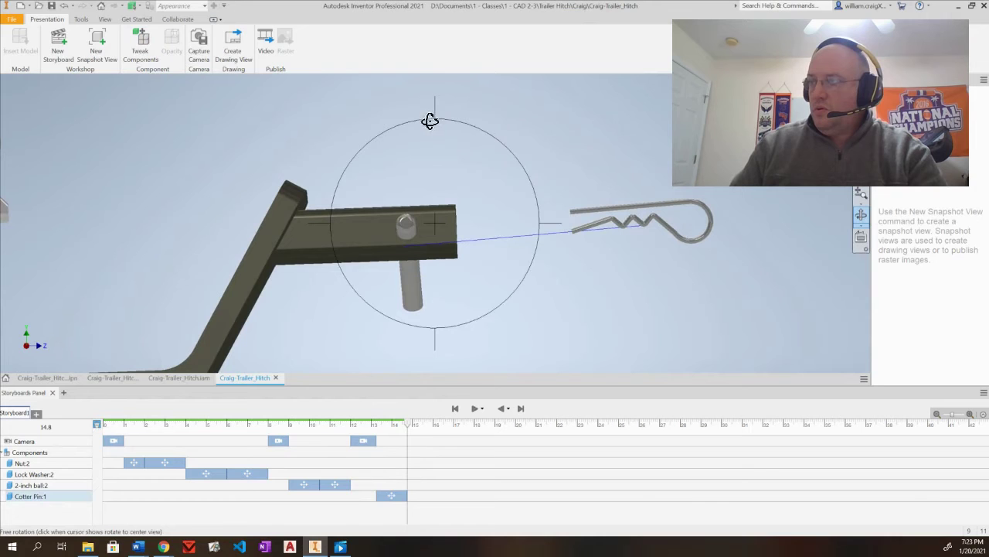
left_click_drag(437, 338, 369, 303)
scroll(371, 301, "down", 2)
scroll(370, 301, "up", 3)
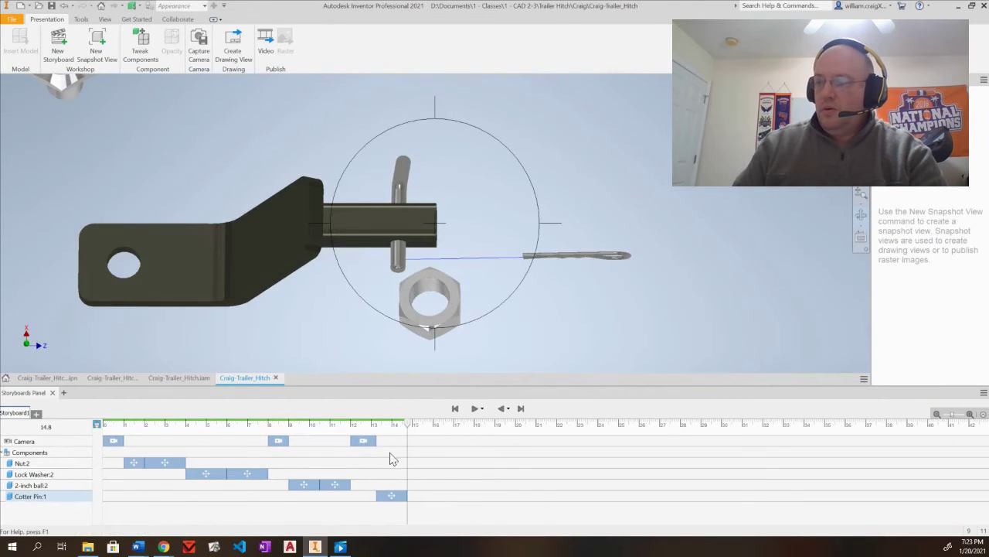
left_click(199, 40)
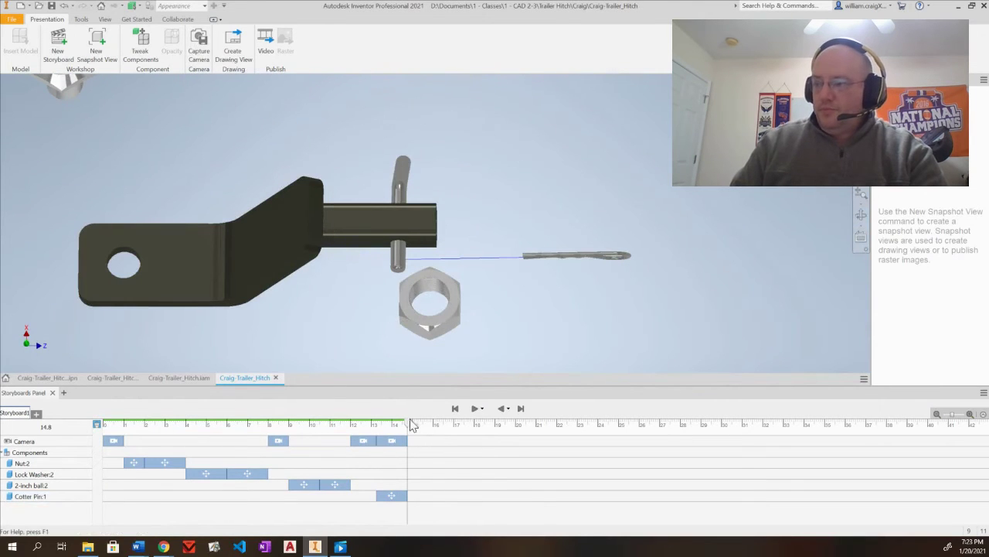
Move this camera action to start at 14.75 seconds, right after the cotter pin tweak, and set its duration to 1.25 seconds.
left_click_drag(391, 439, 423, 444)
left_click(473, 348)
type("1.25")
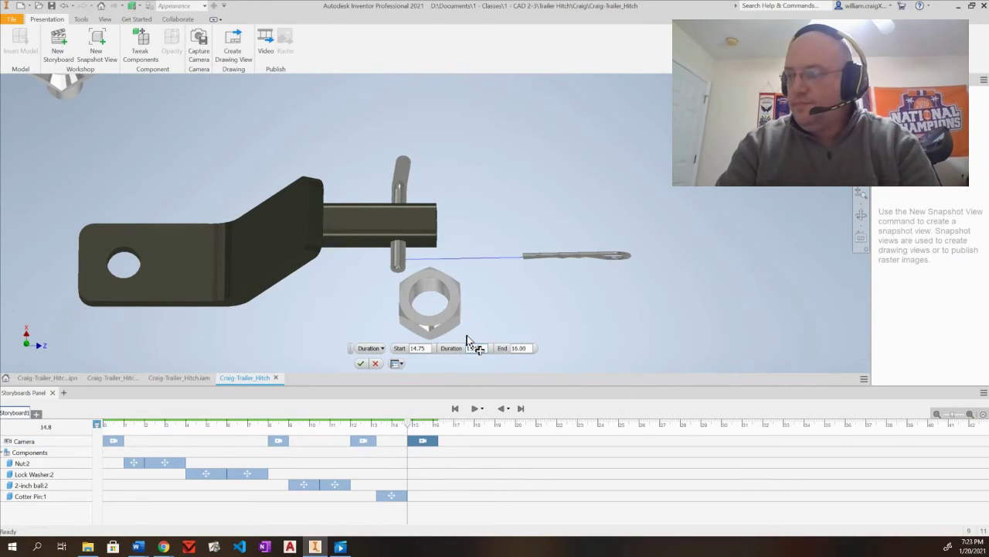
key("Return")
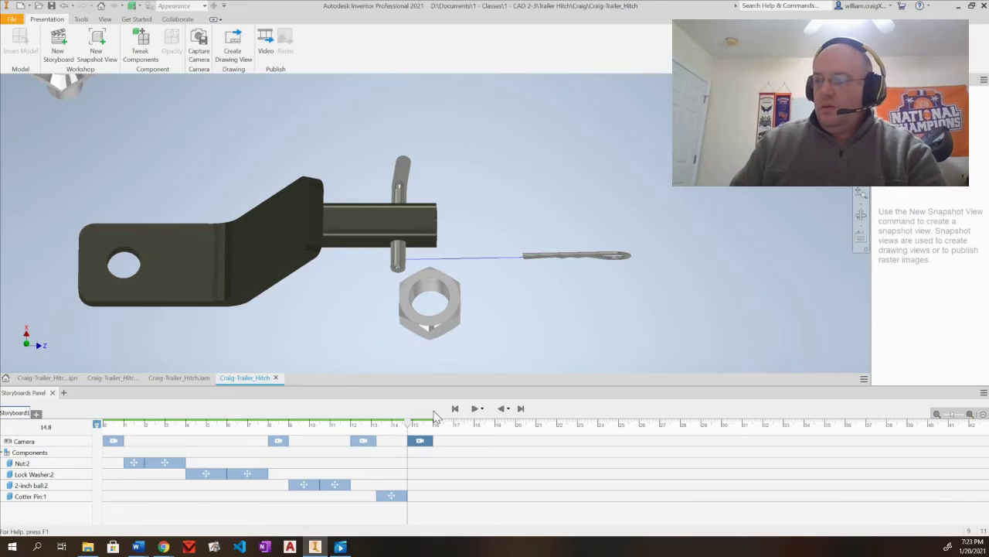
Tweak the hitch pin 4 in lengthwise out of the drawbar, starting at the storyboard's end at 16 seconds.
left_click_drag(410, 427, 437, 427)
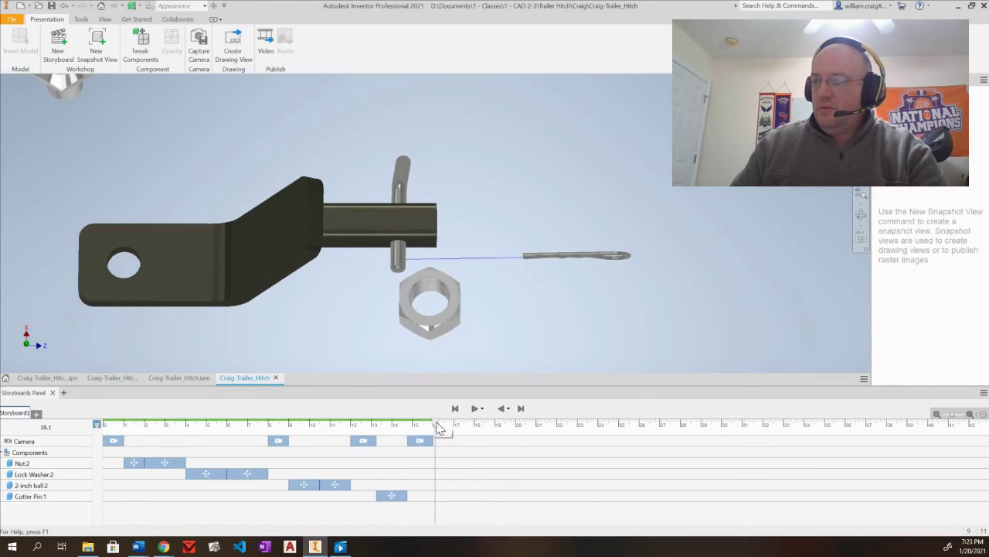
left_click(521, 409)
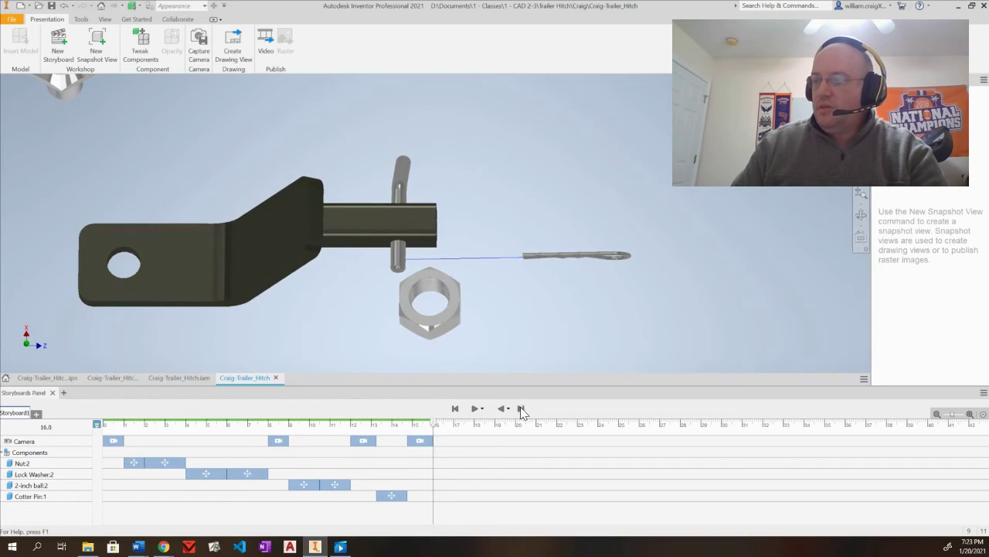
right_click(400, 192)
left_click(437, 174)
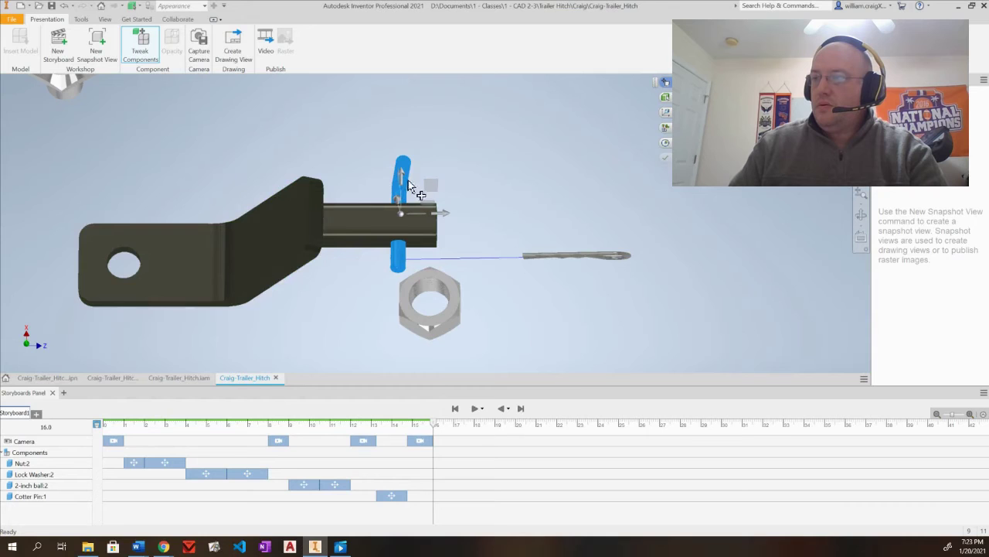
left_click_drag(404, 178, 410, 63)
left_click_drag(455, 92, 410, 95)
type("4")
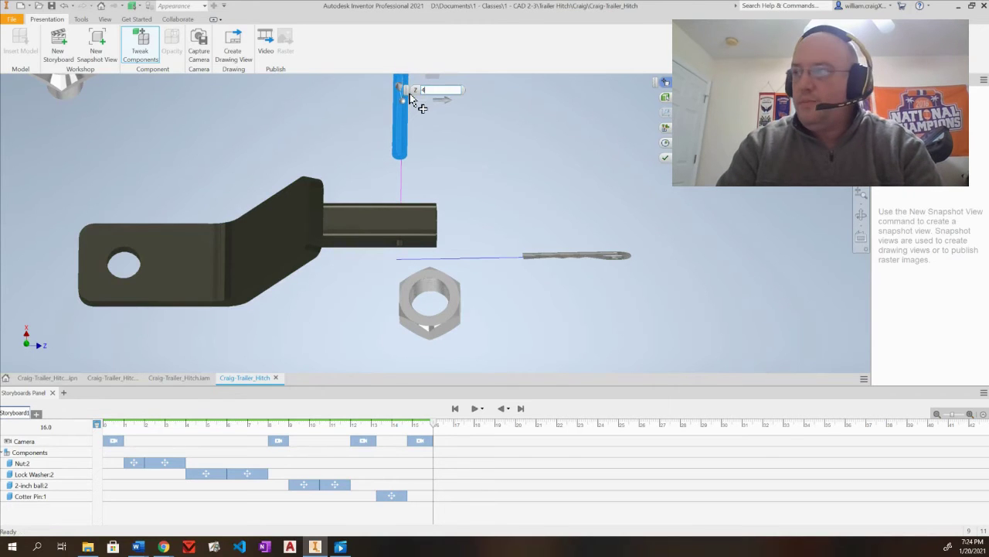
key("Return")
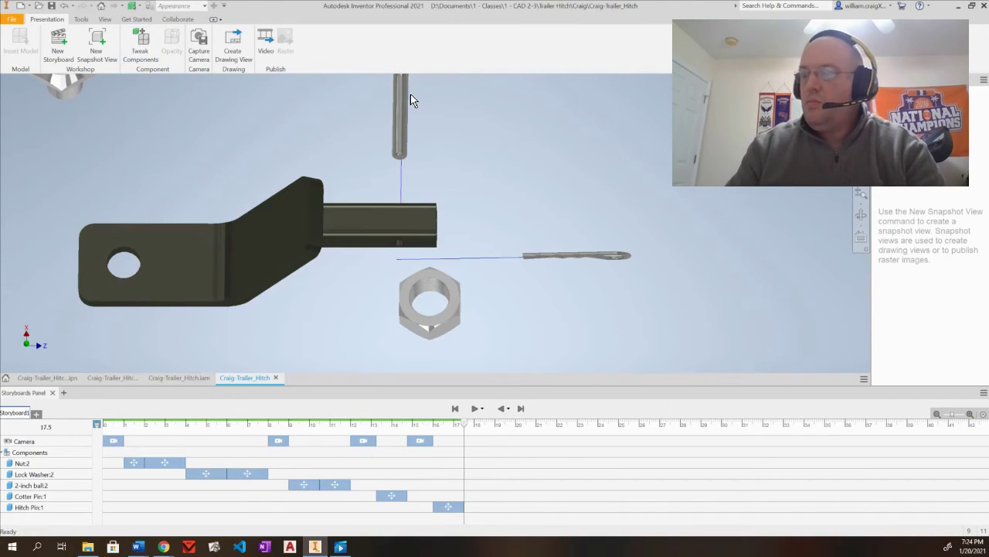
left_click(443, 339)
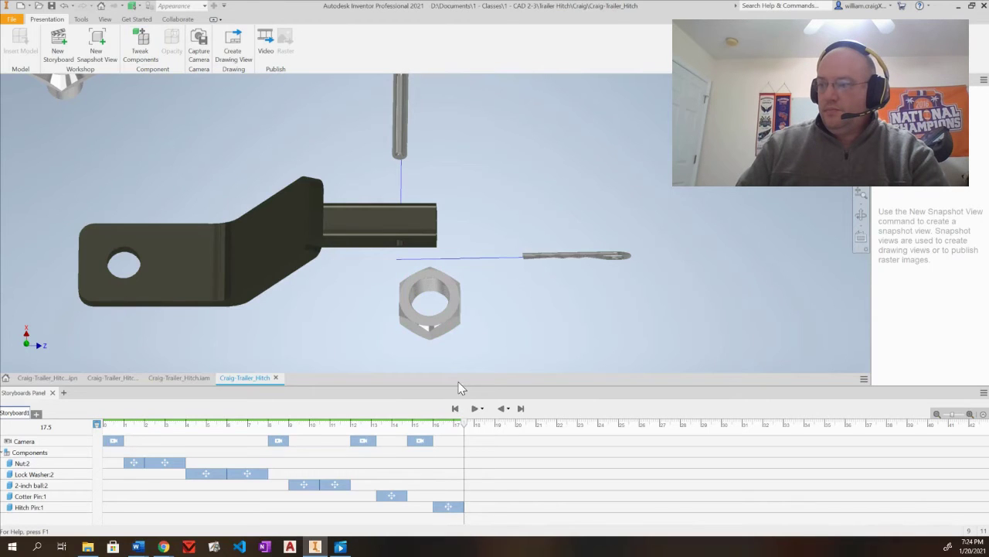
Try a camera action with a wider view from above after the hitch pin tweak, lasting 0.5 seconds.
scroll(440, 311, "up", 2)
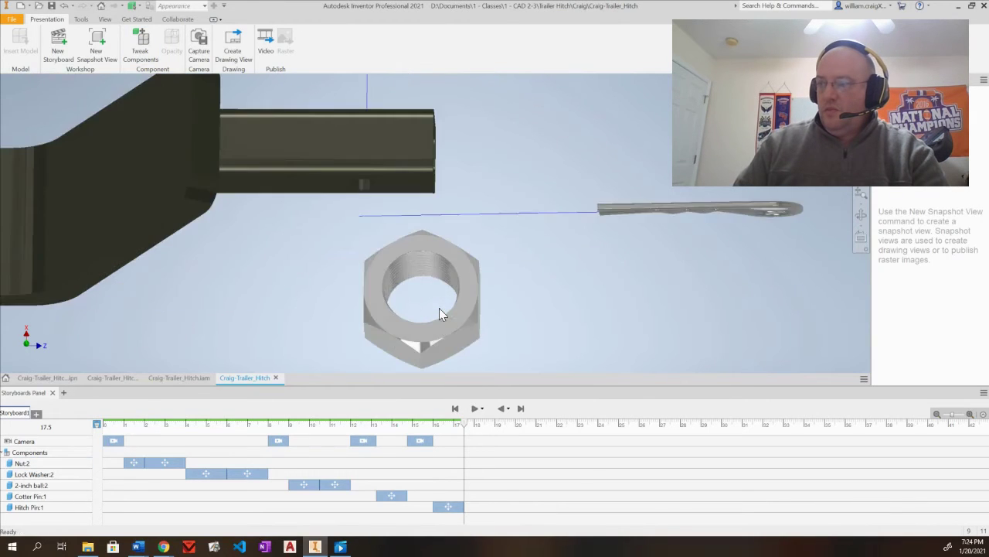
scroll(441, 313, "down", 3)
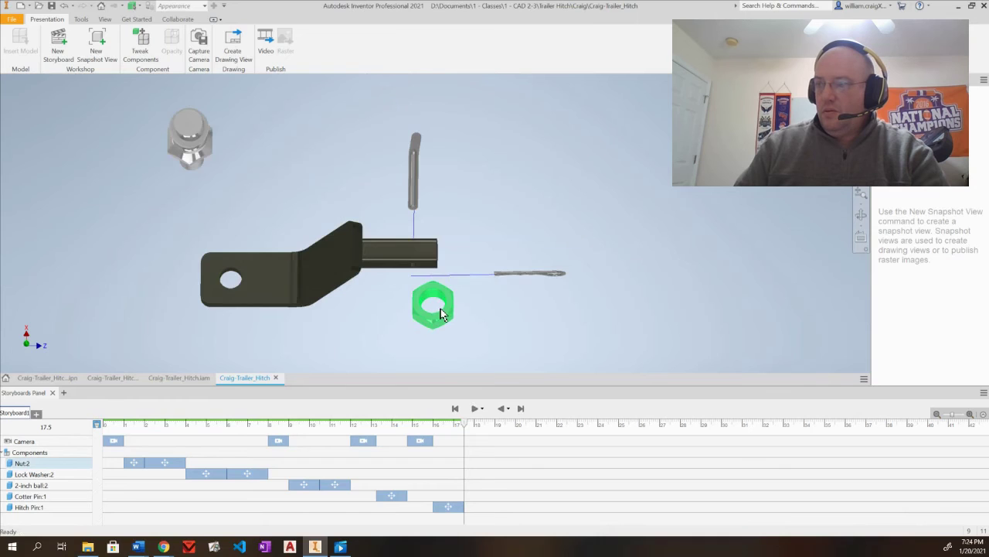
left_click(197, 39)
left_click_drag(449, 441, 480, 441)
double_click(486, 444)
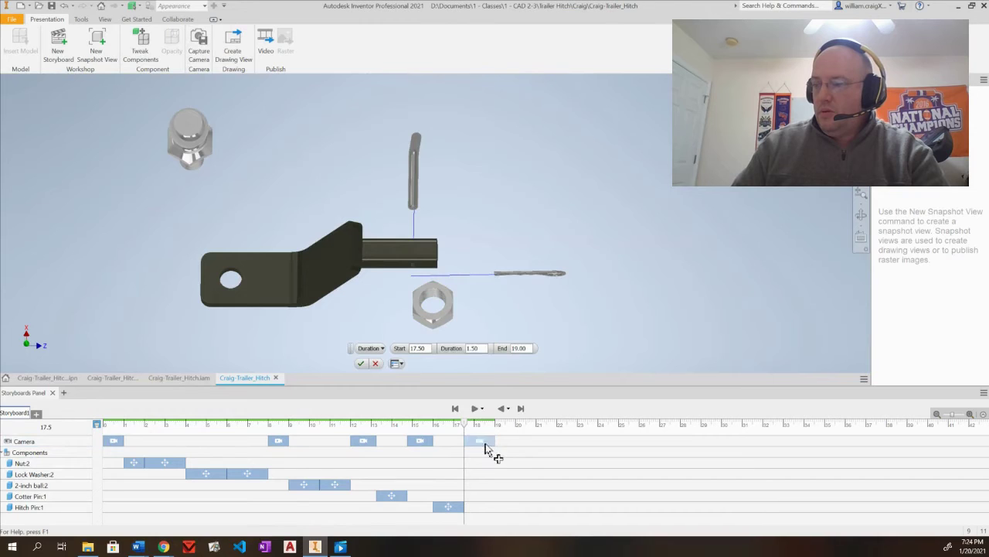
double_click(478, 347)
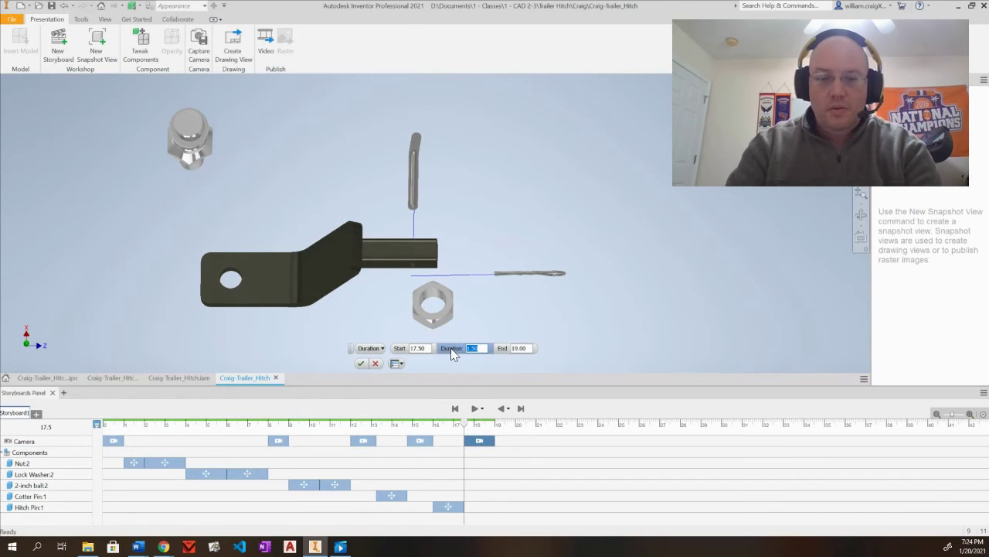
type(".5")
key("Return")
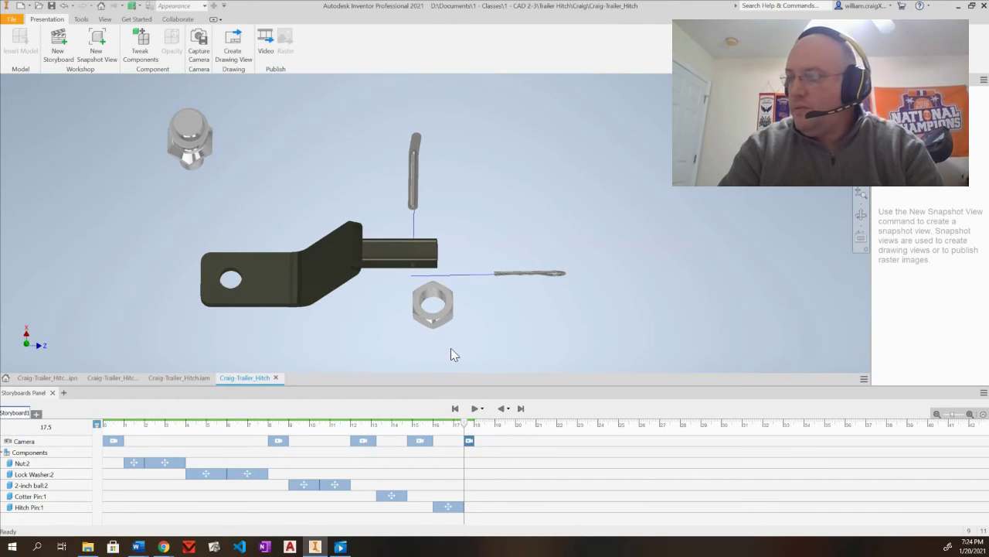
left_click(521, 408)
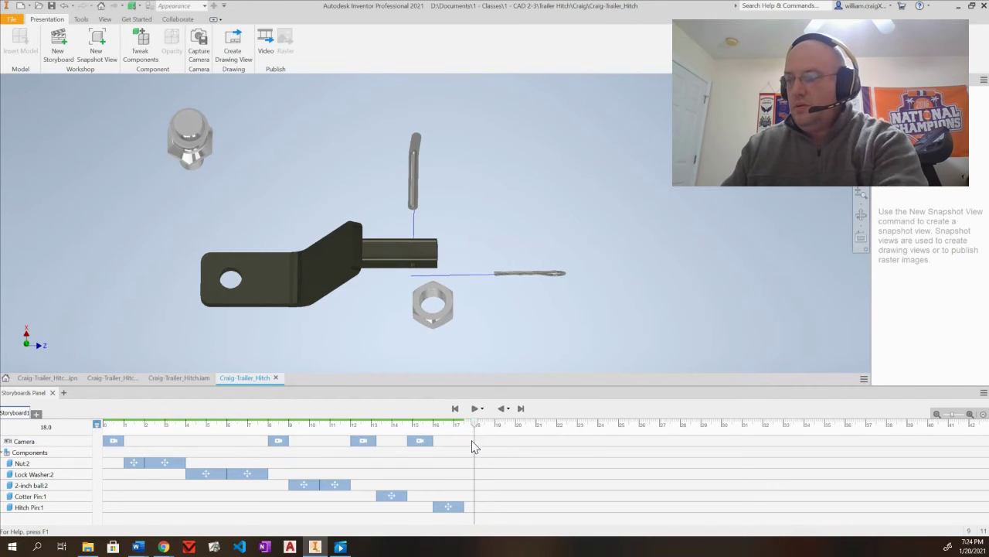
Capture a camera action at the storyboard's end for an angled view showing all the exploded hitch parts.
left_click(522, 409)
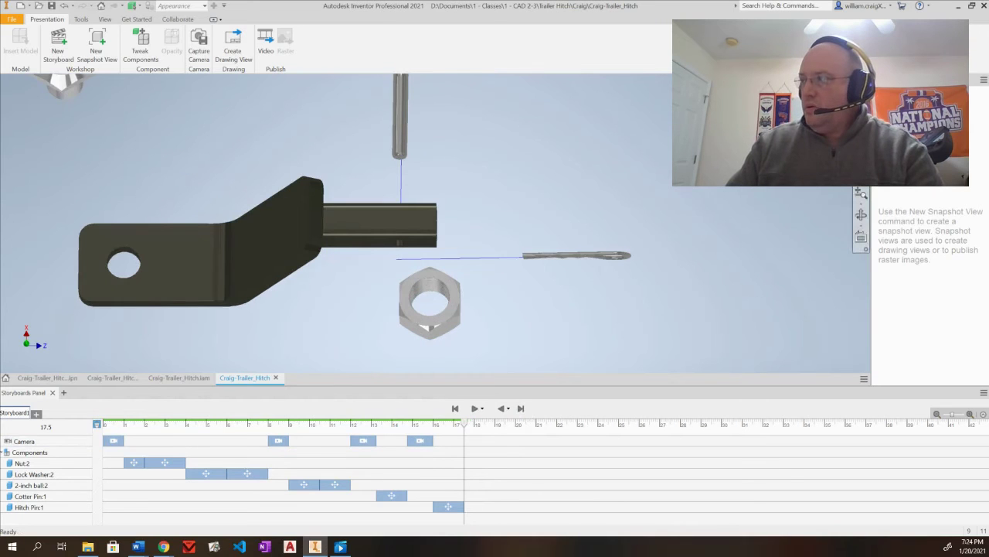
key("F6")
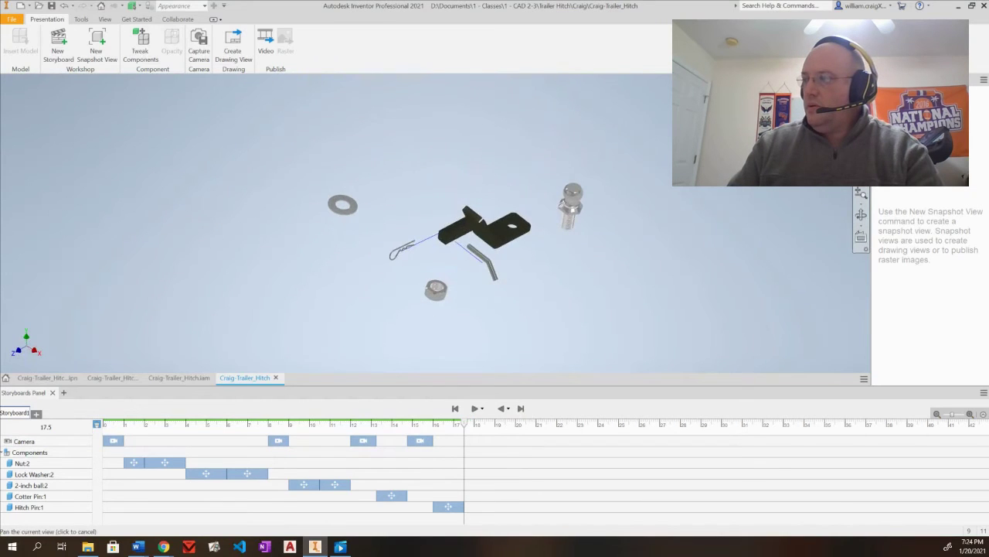
middle_click_drag(302, 220, 463, 221, "shift")
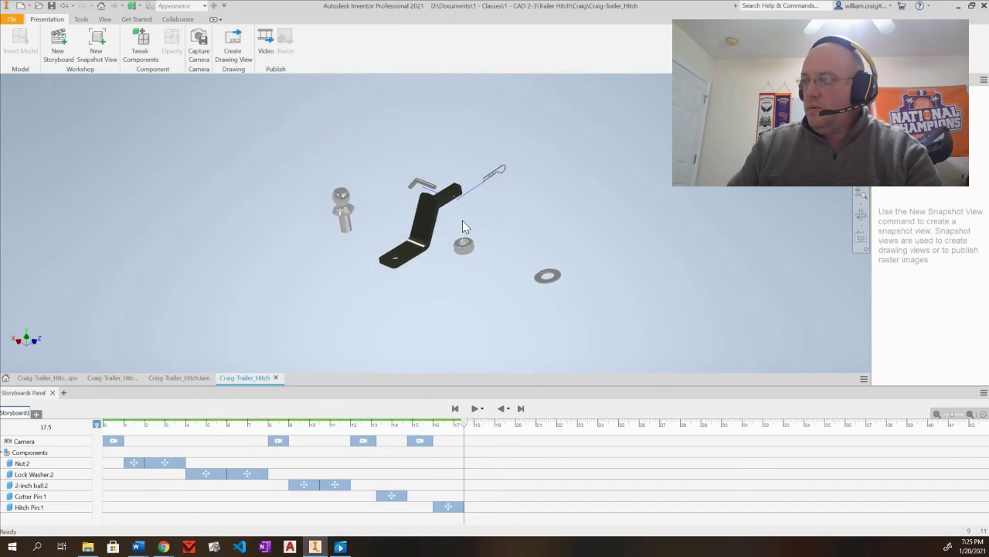
scroll(463, 221, "down", 4)
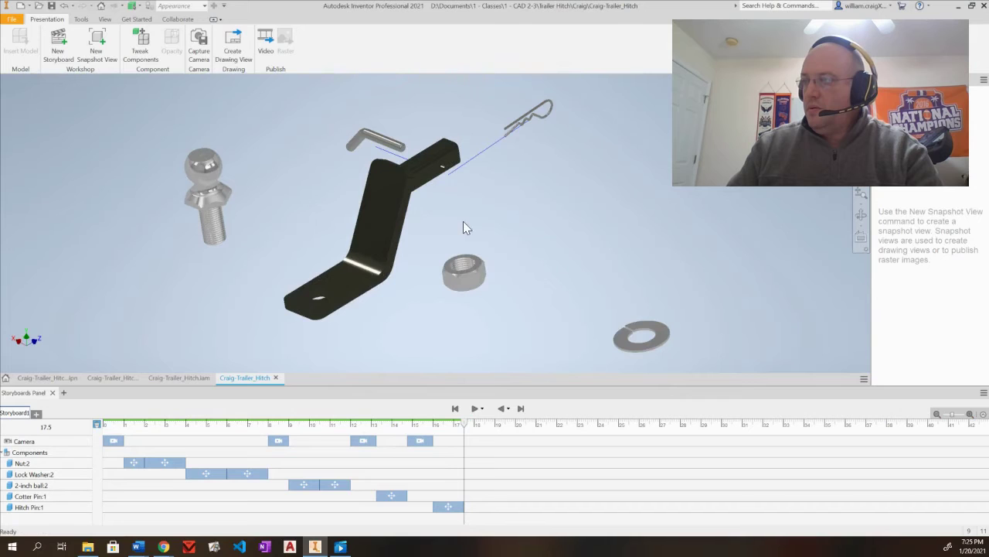
left_click(197, 45)
Move this camera action to start at 17.5 seconds, set its duration to 1.25 seconds, and go to the storyboard's end.
left_click_drag(451, 439, 478, 440)
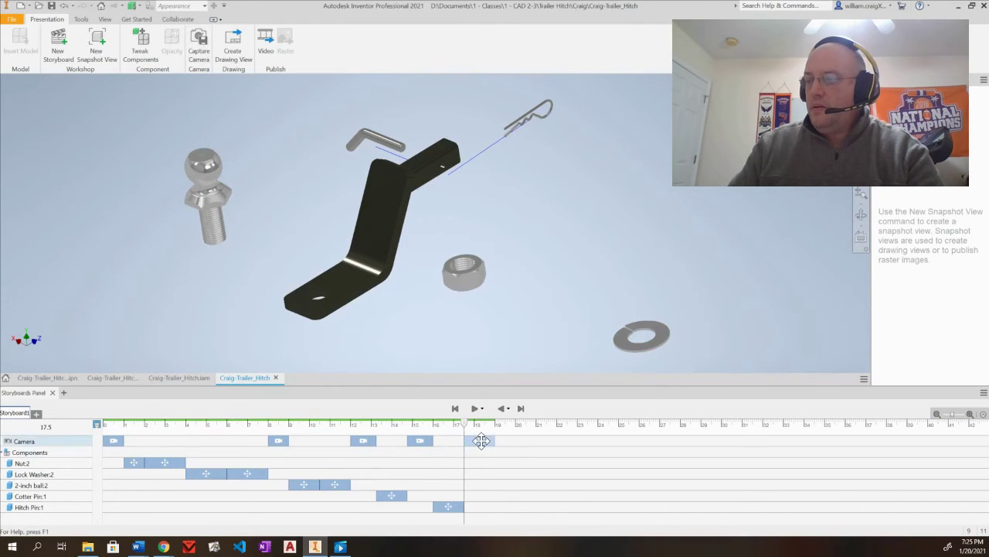
double_click(479, 440)
double_click(477, 348)
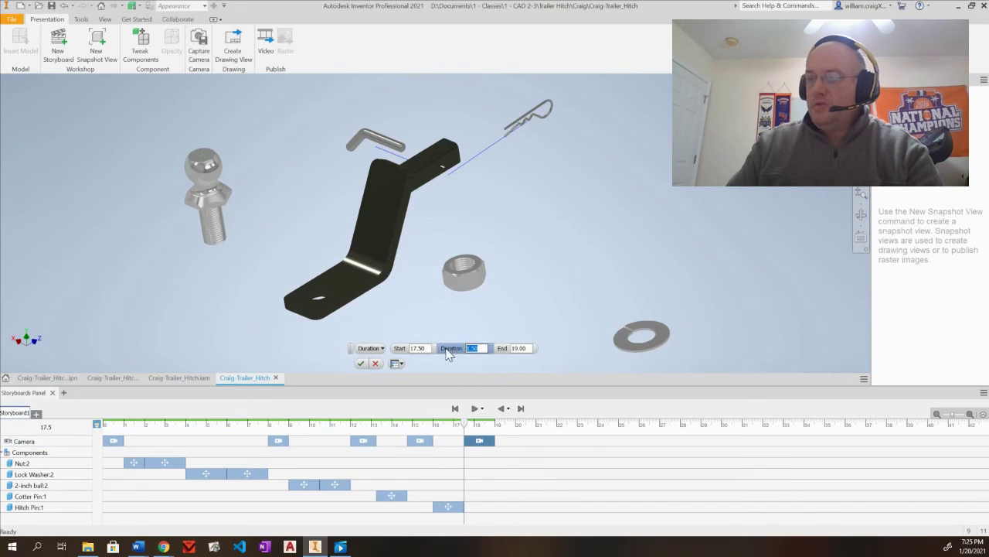
type("1.2")
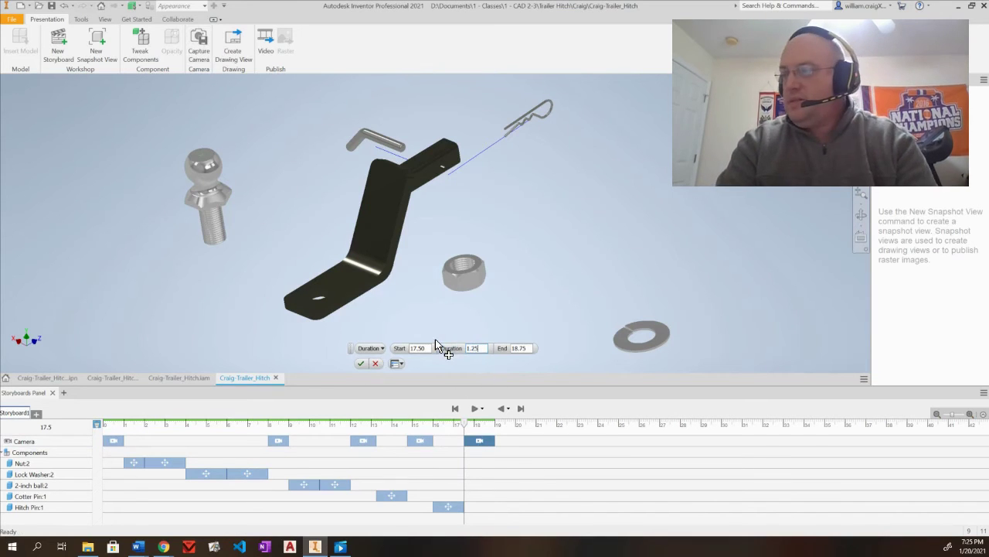
key("Return")
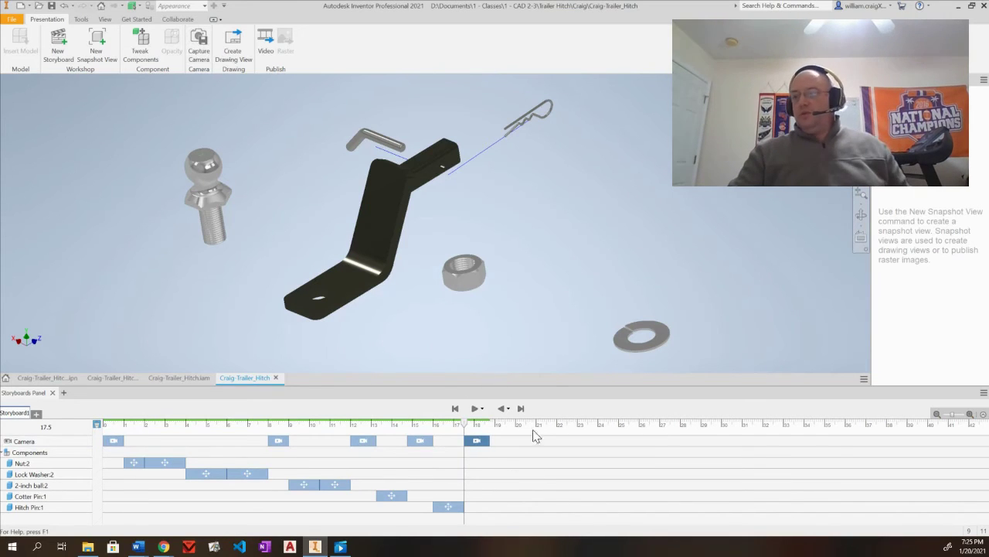
left_click(520, 409)
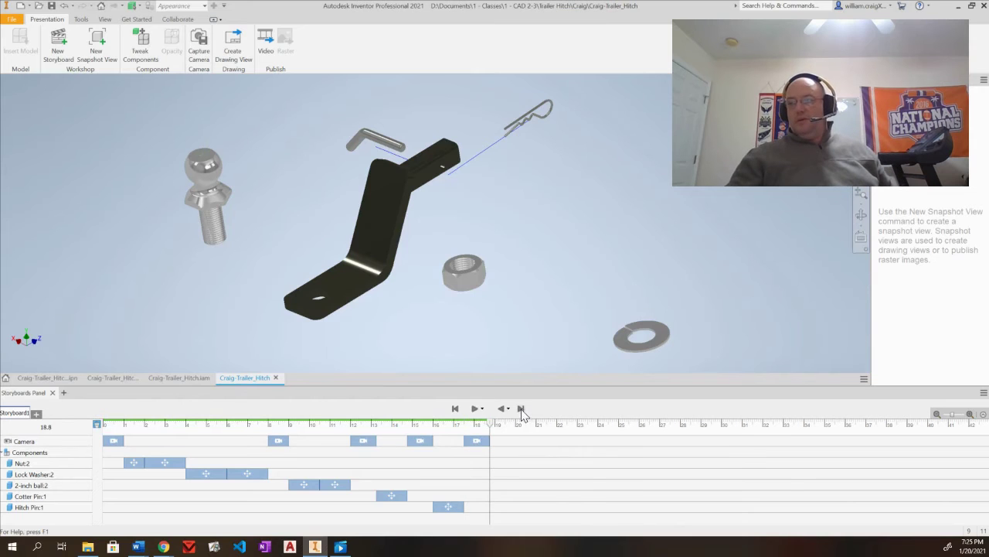
left_click(501, 408)
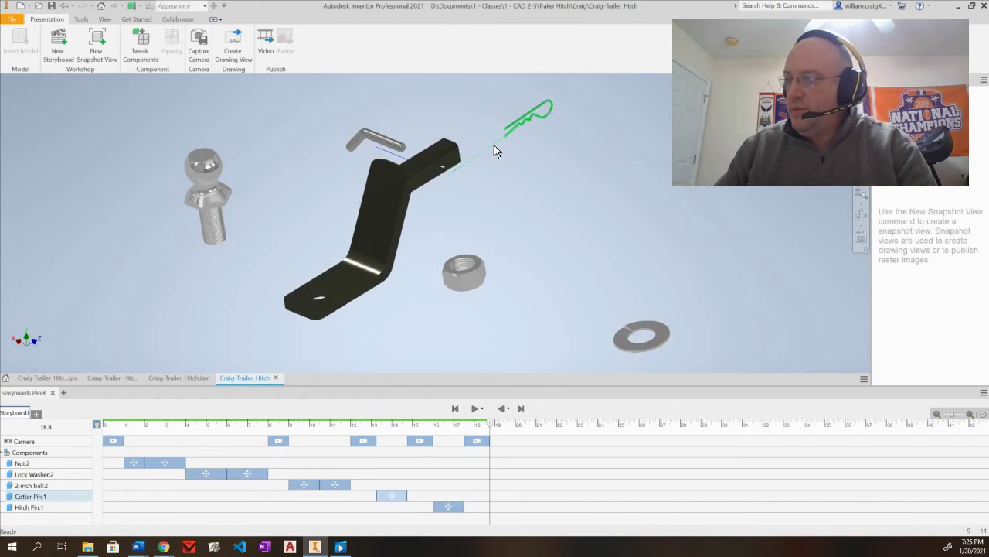
Hide the current trail segments of the cotter pin and hitch pin tweaks.
right_click(494, 149)
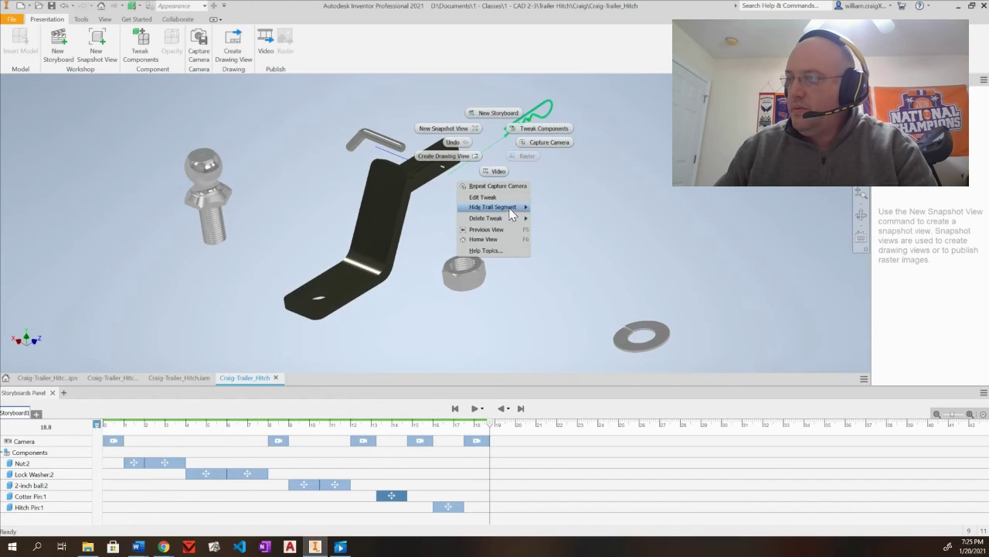
mouse_move(511, 207)
left_click(546, 206)
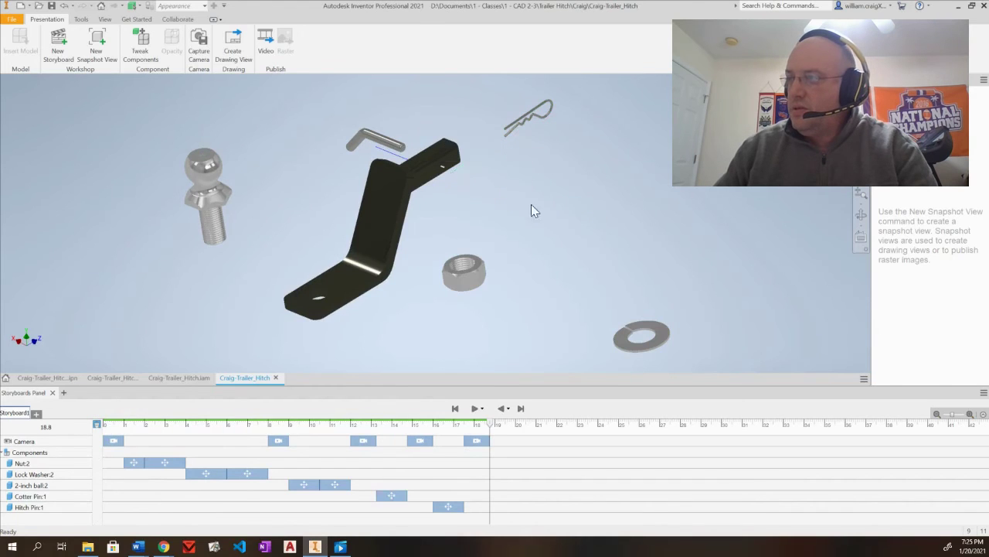
left_click(399, 155)
right_click(399, 156)
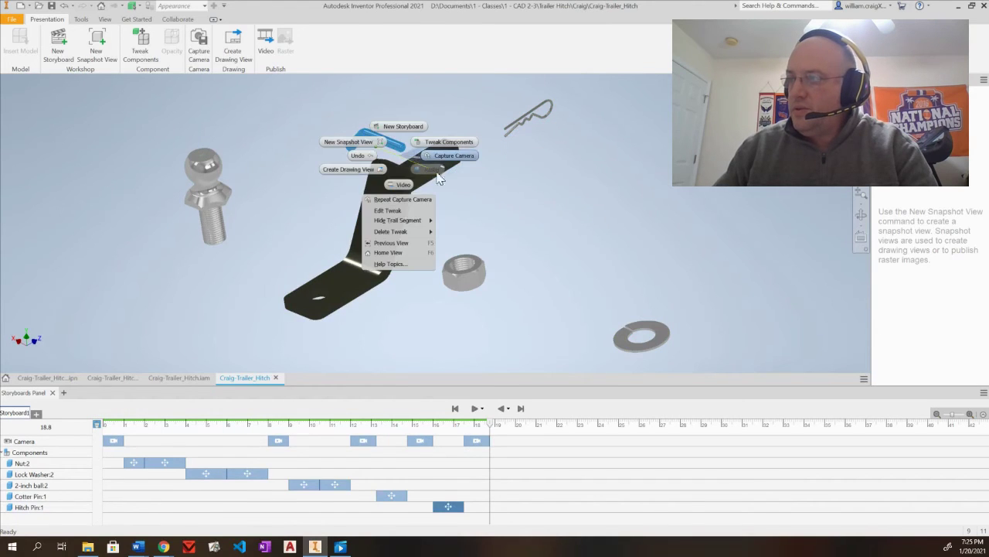
mouse_move(421, 221)
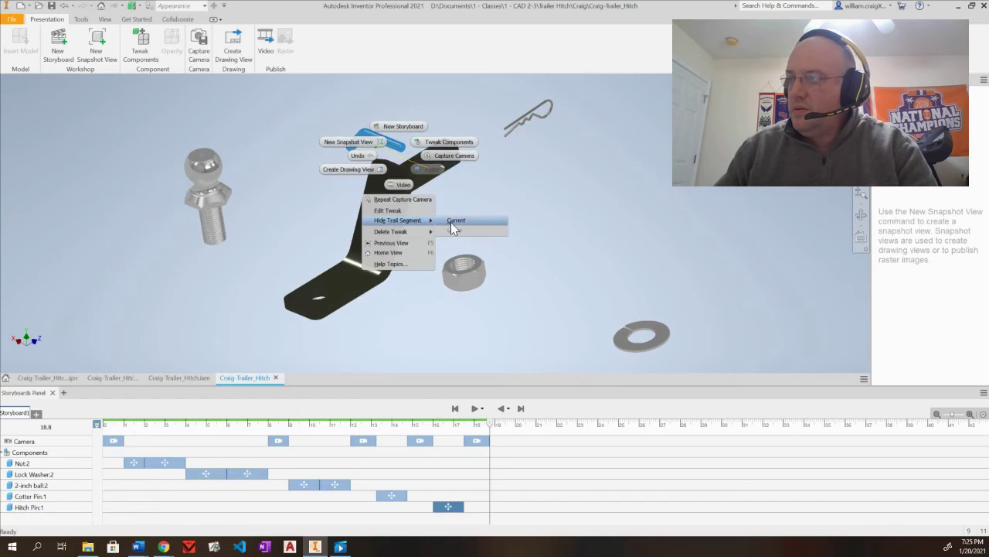
left_click(452, 221)
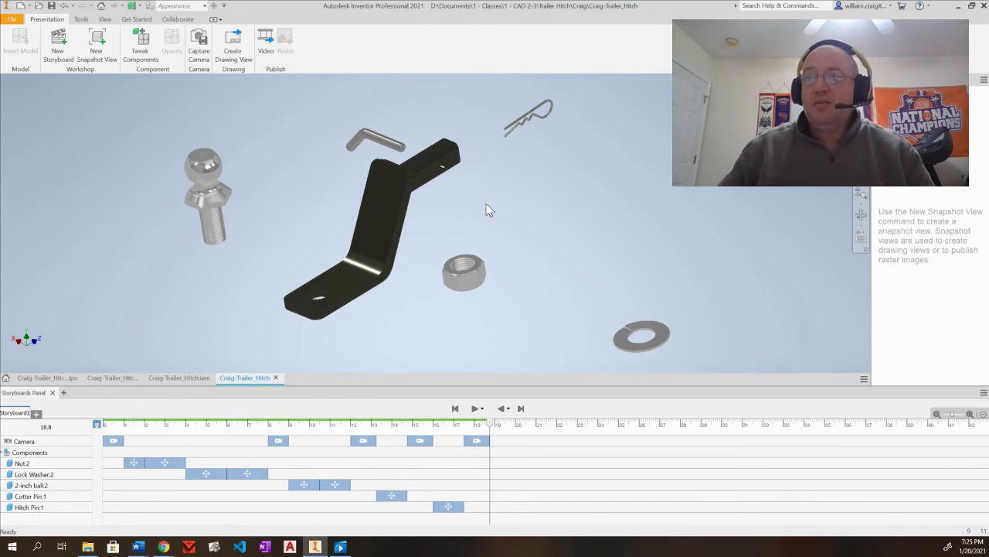
Save the presentation under the existing presentation file's name with _V2 added at the end.
left_click(51, 7)
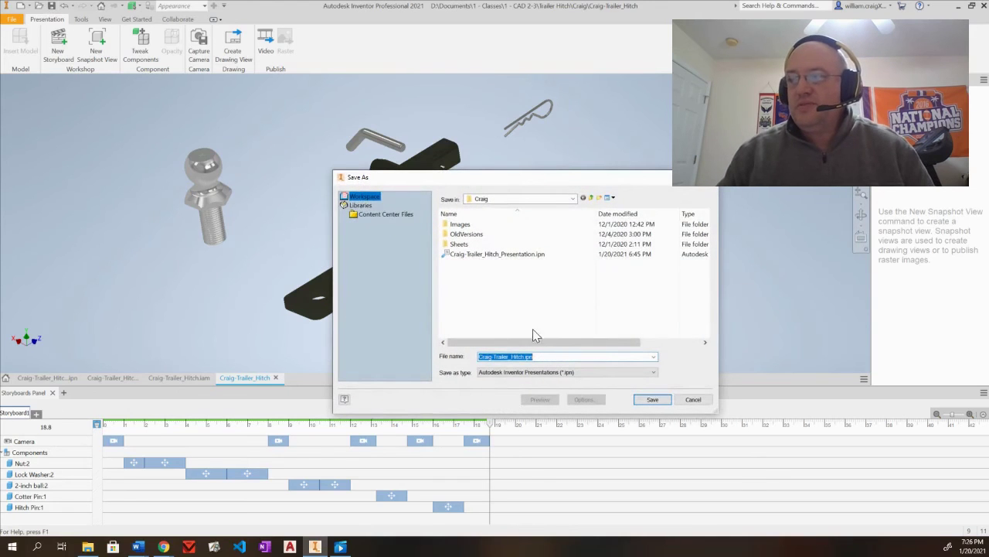
left_click(526, 255)
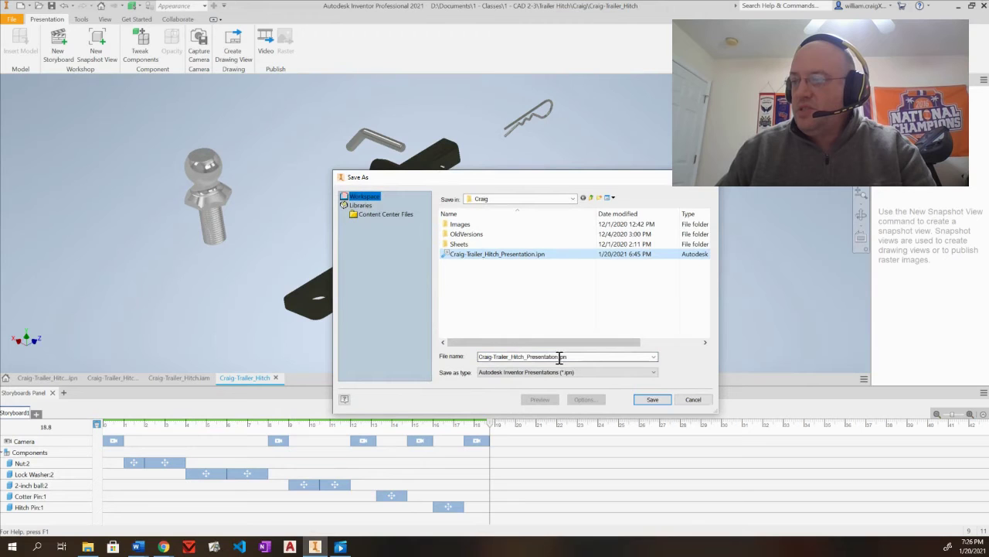
left_click(560, 356)
left_click(560, 356)
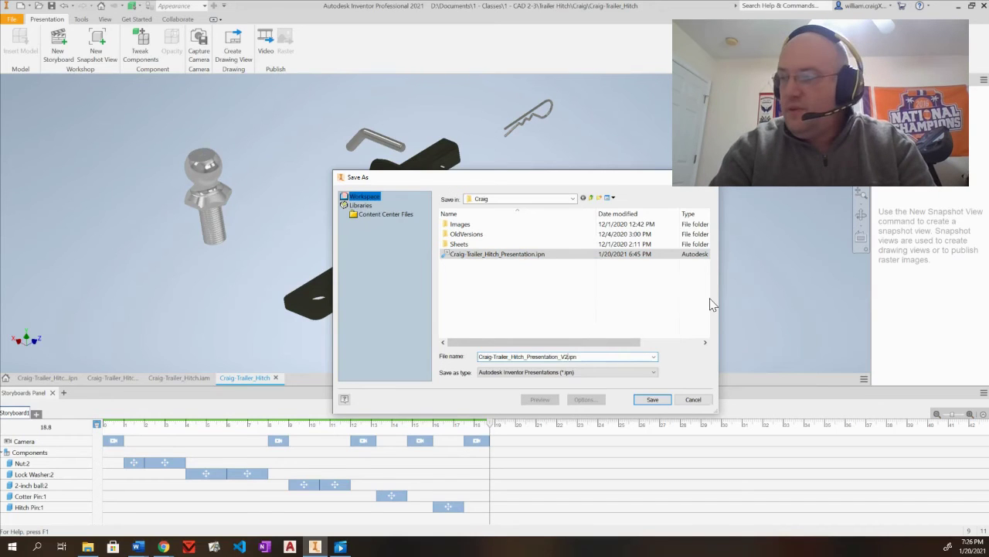
key("Return")
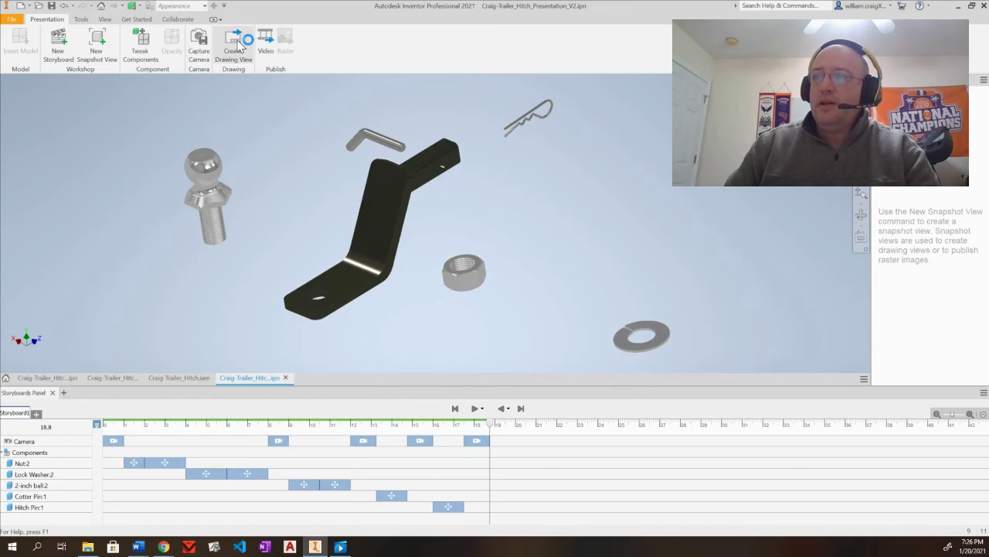
Try to create a drawing view of the presentation with the English A Size_ASM_1 view template, enabling the BOM view but declining the automatic snapshot.
left_click(236, 45)
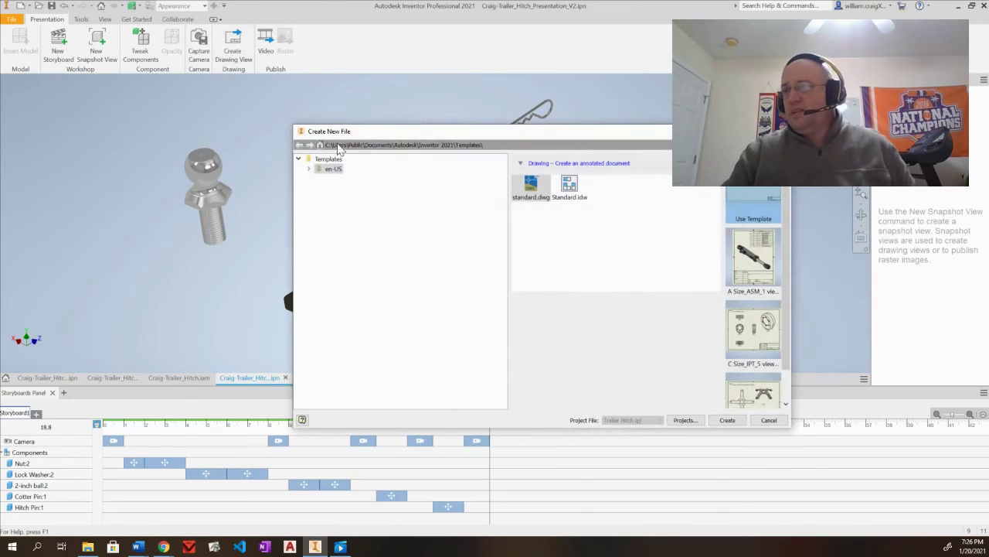
left_click(311, 169)
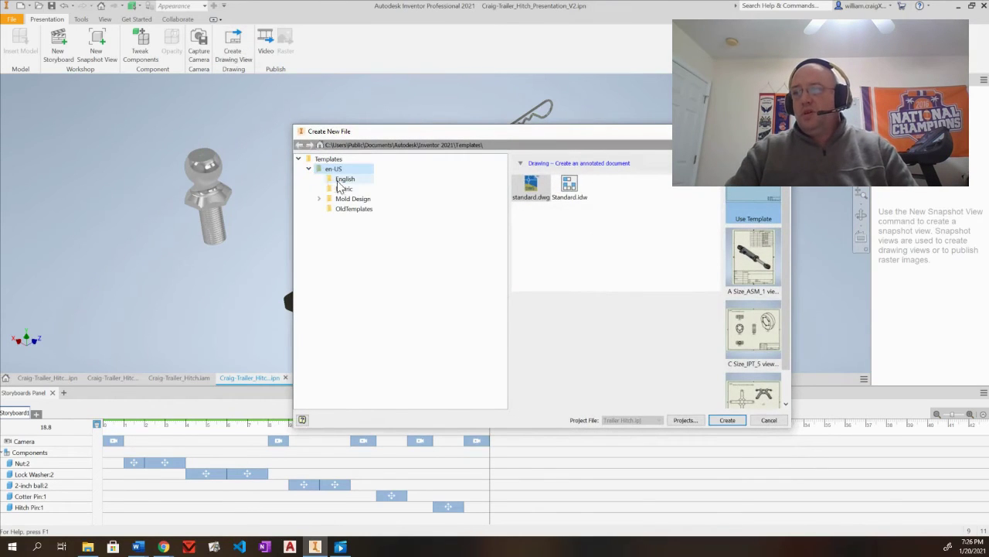
left_click(341, 178)
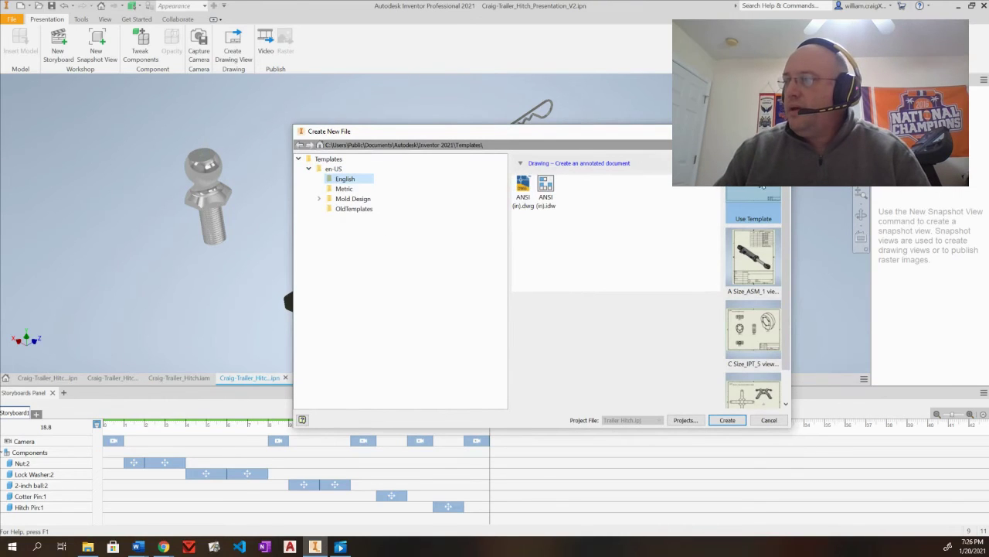
left_click(765, 279)
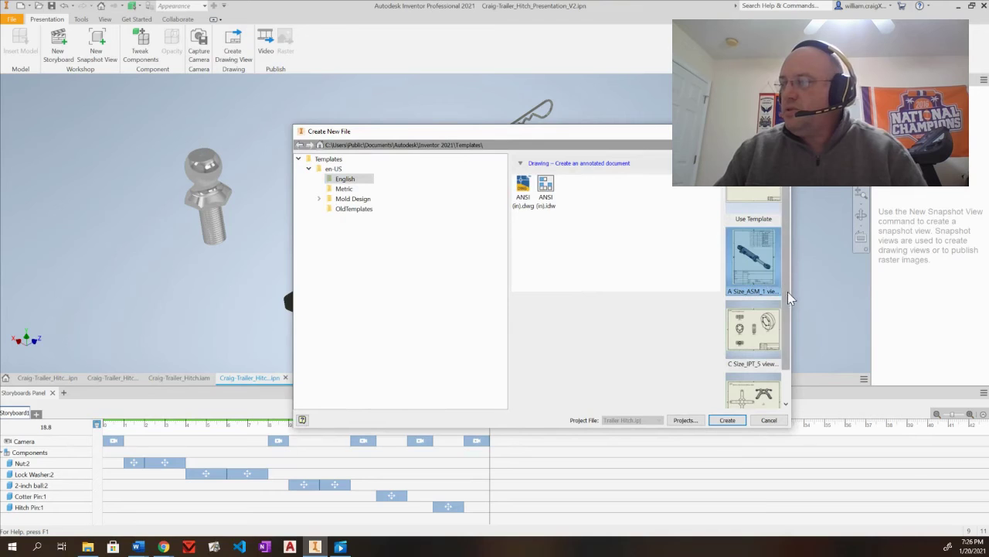
left_click(727, 420)
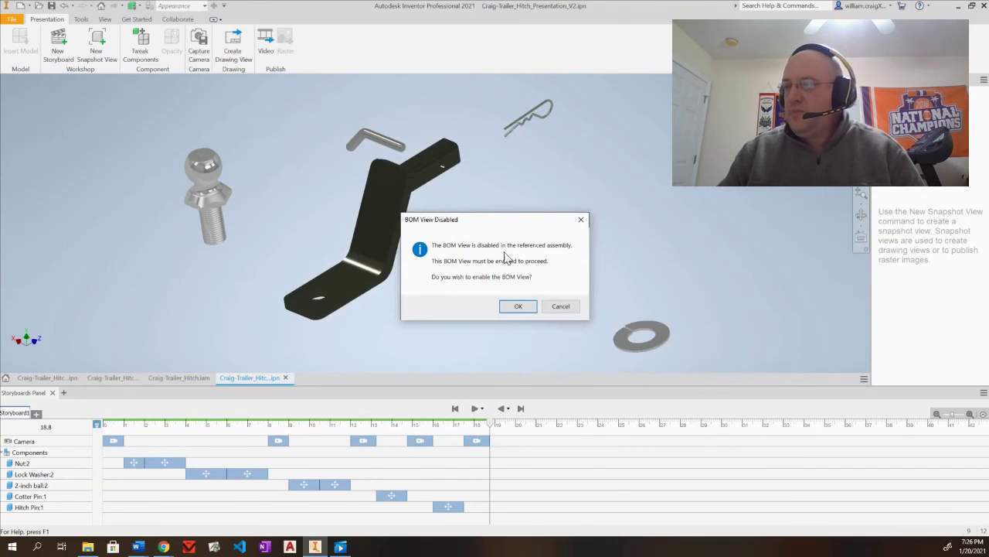
left_click(513, 309)
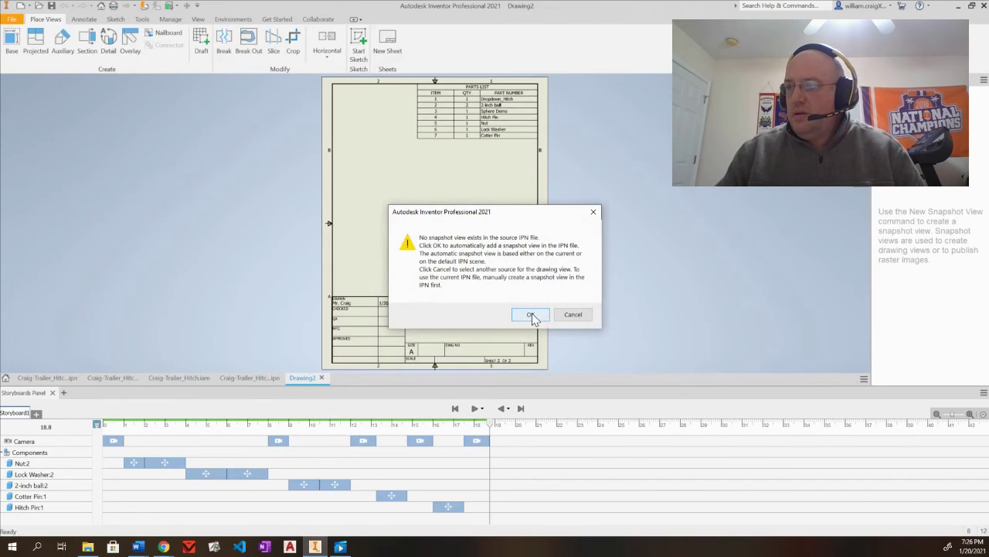
left_click(571, 314)
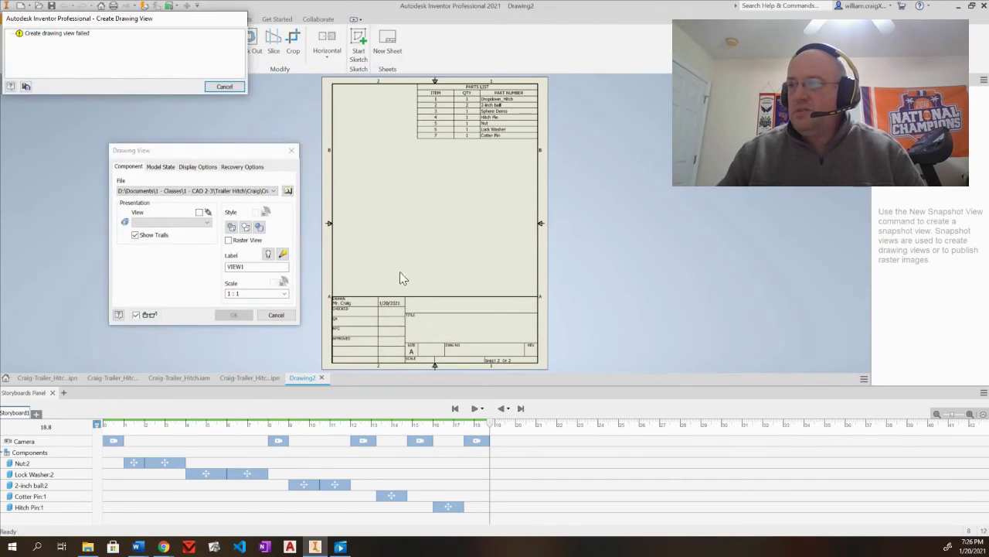
Cancel the drawing view setup and close the new drawing without saving.
left_click(222, 87)
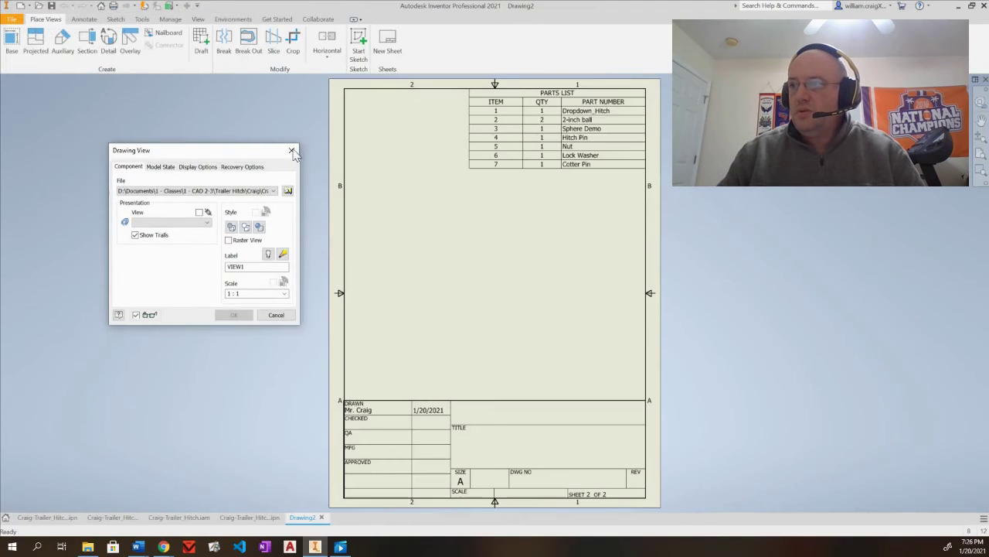
left_click(293, 151)
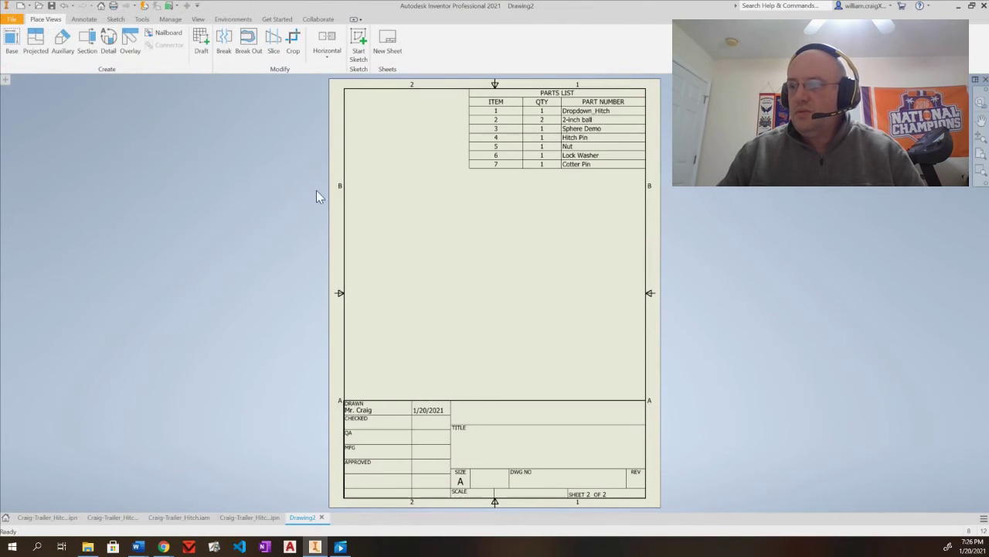
left_click(321, 518)
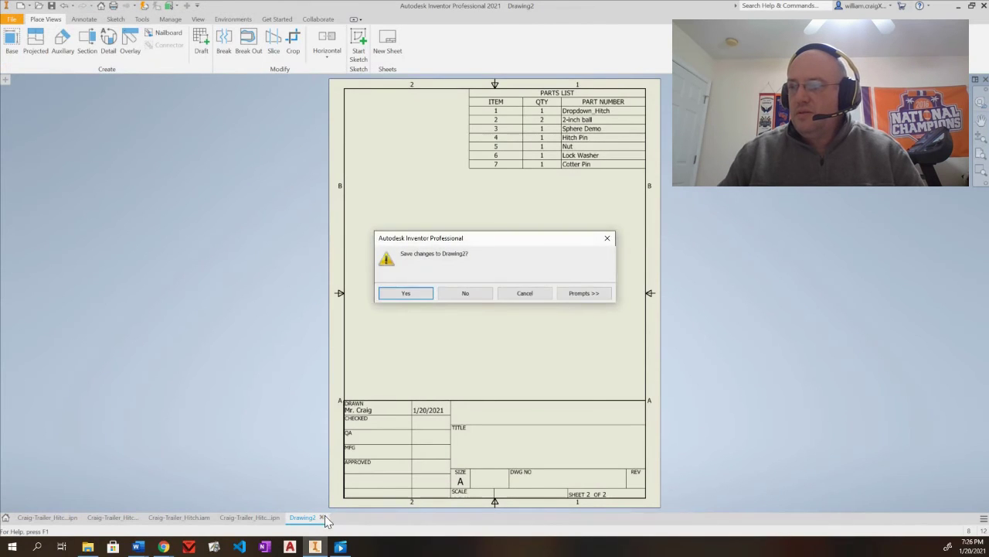
left_click(474, 295)
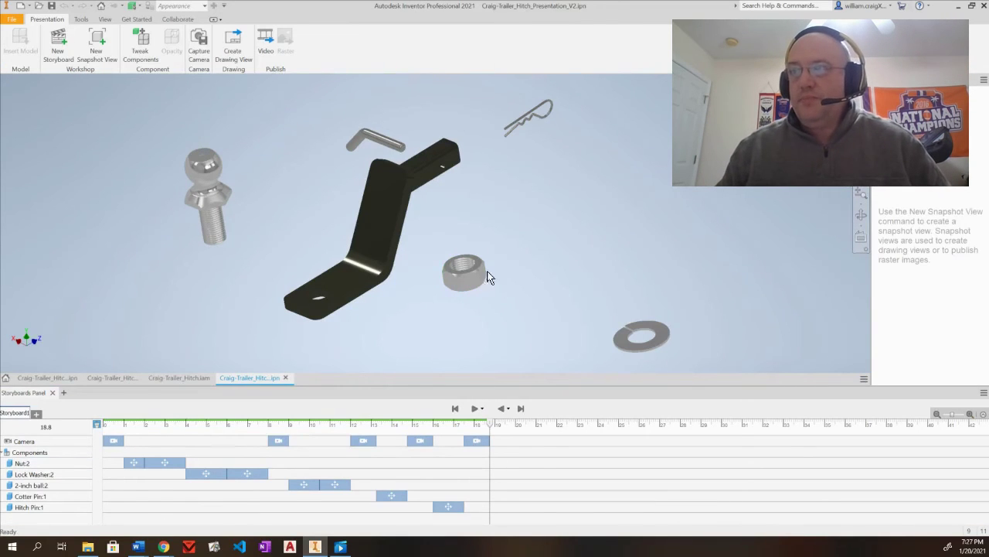
Create two snapshot views of the exploded hitch at the storyboard's end, the second from a rotated, zoomed-out angle, and finish view editing.
left_click(93, 40)
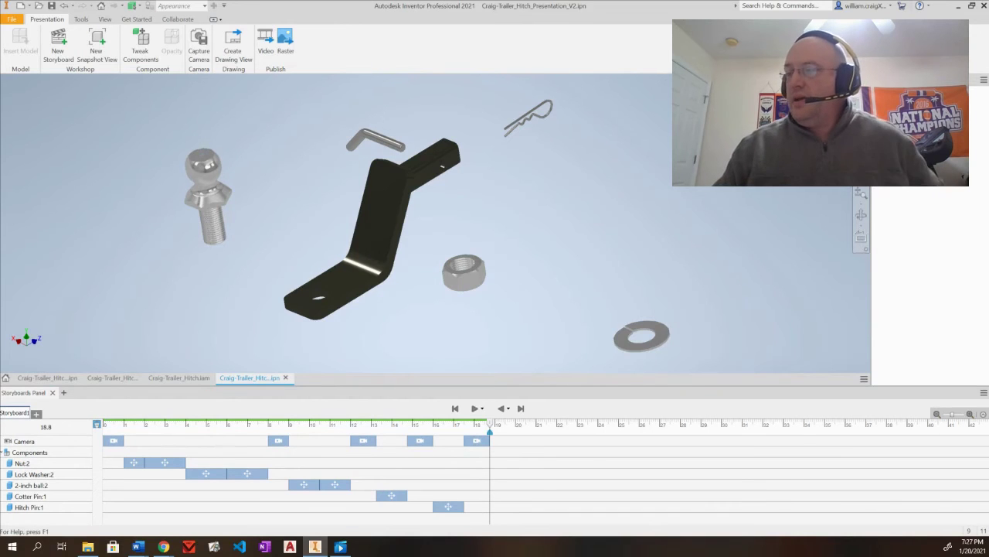
scroll(479, 223, "up", 3)
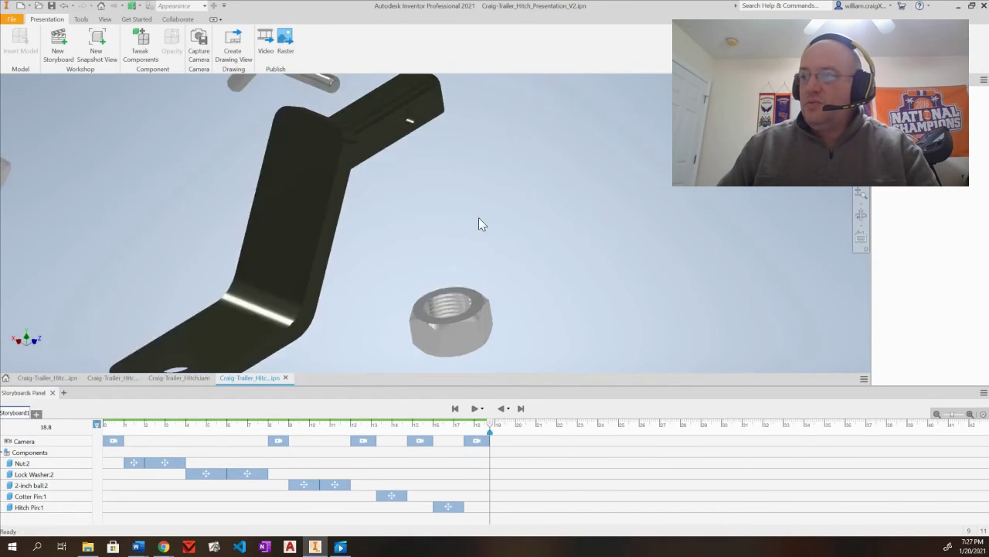
scroll(479, 224, "down", 3)
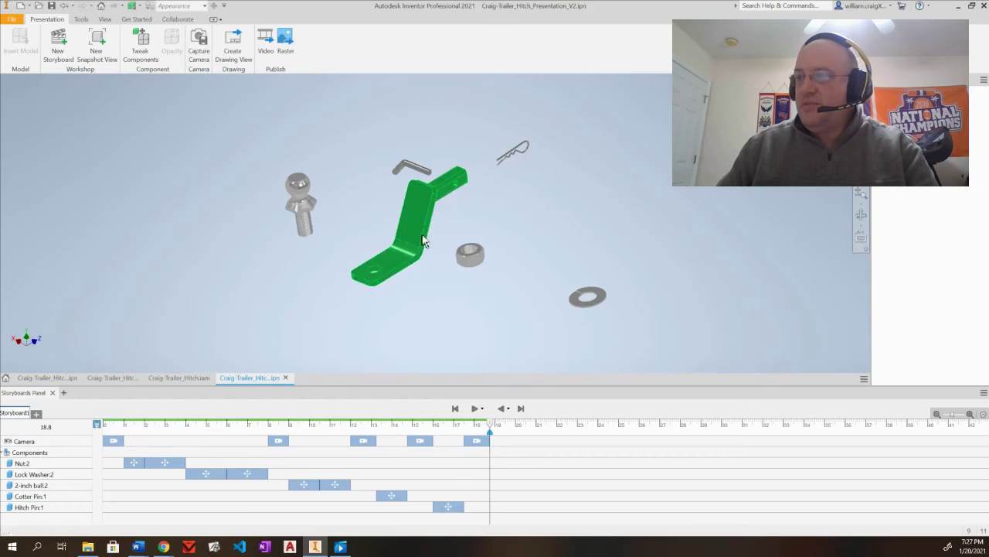
middle_click_drag(394, 294, 418, 299, "shift")
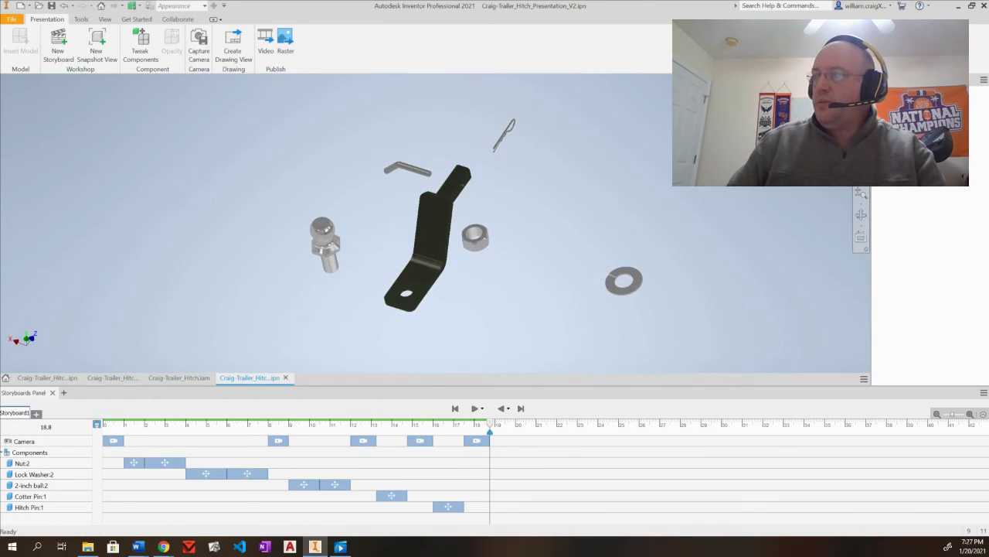
left_click(96, 42)
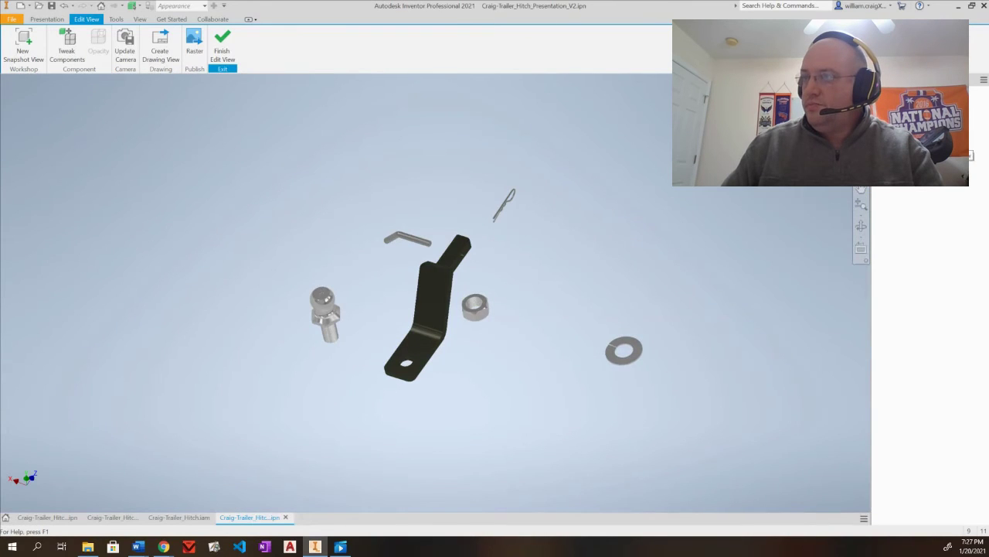
left_click(223, 48)
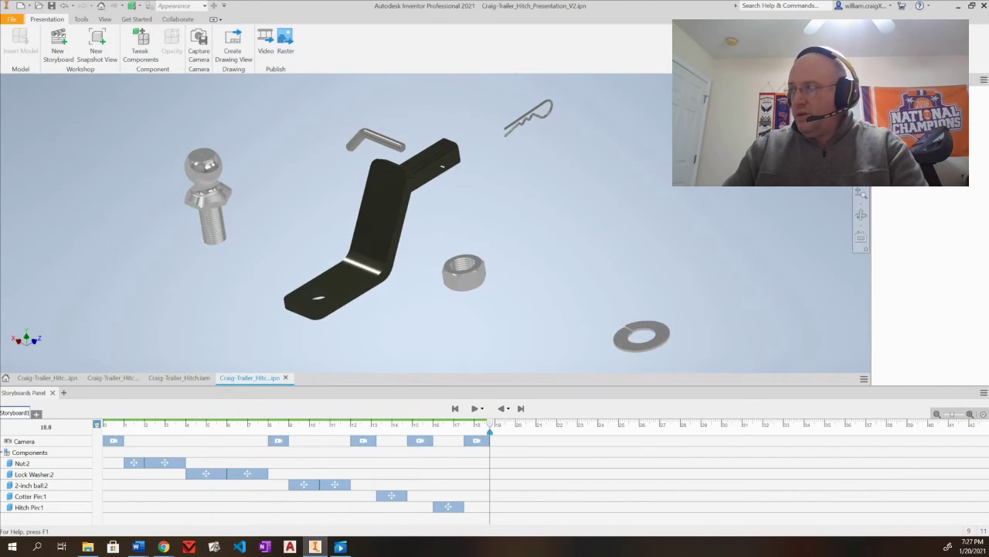
Create a drawing of snapshot View1 with the English A Size_ASM_1 view template, enabling the BOM view and placing the exploded view on the sheet.
left_click(232, 40)
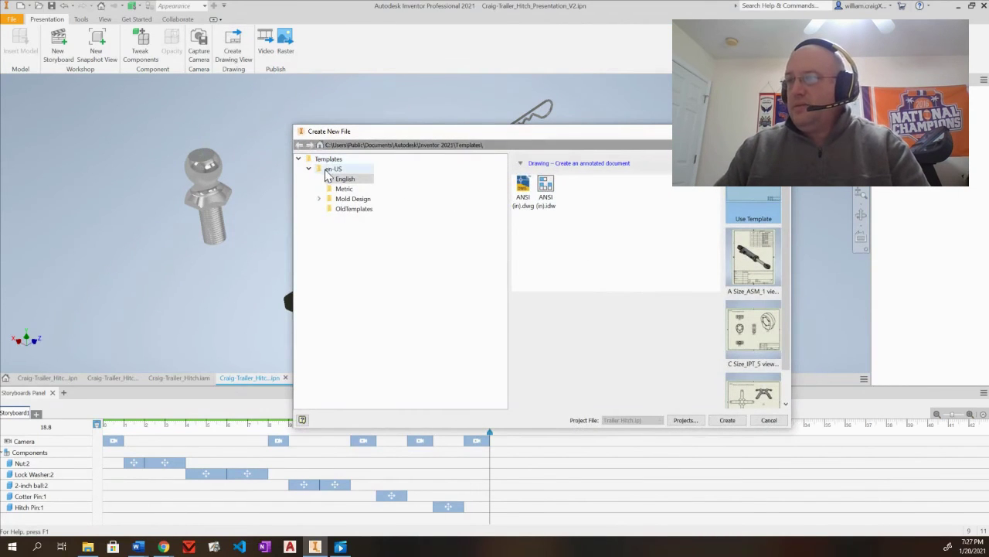
left_click(767, 263)
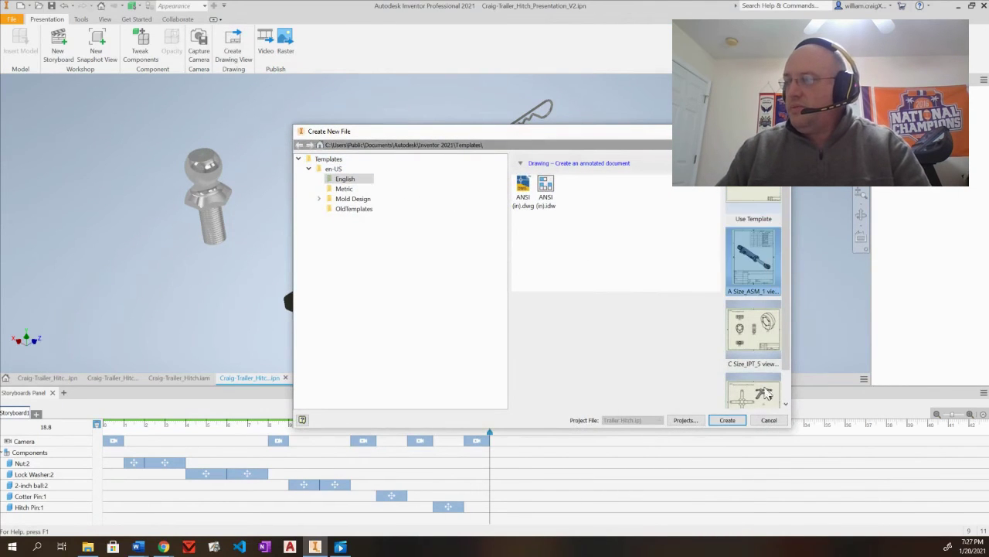
left_click(728, 420)
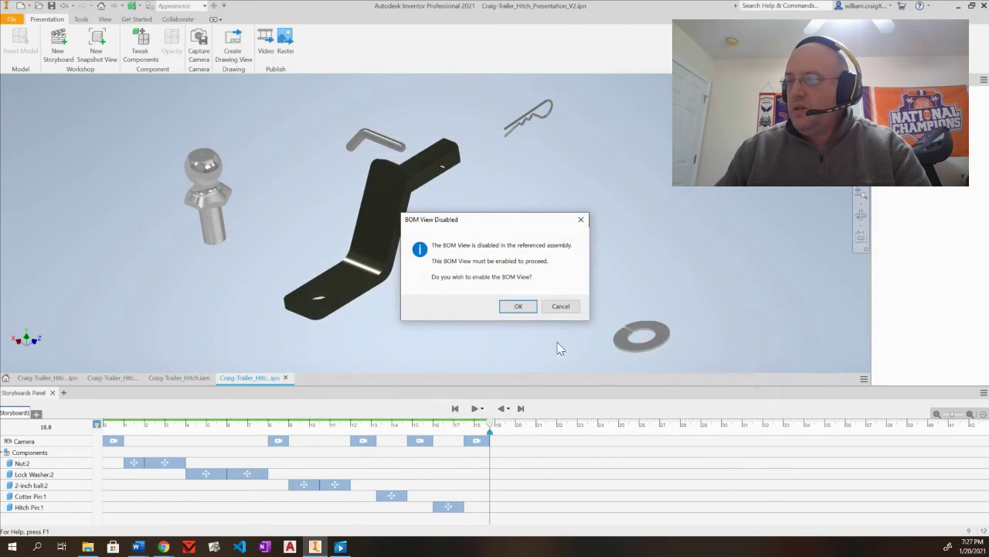
left_click(518, 306)
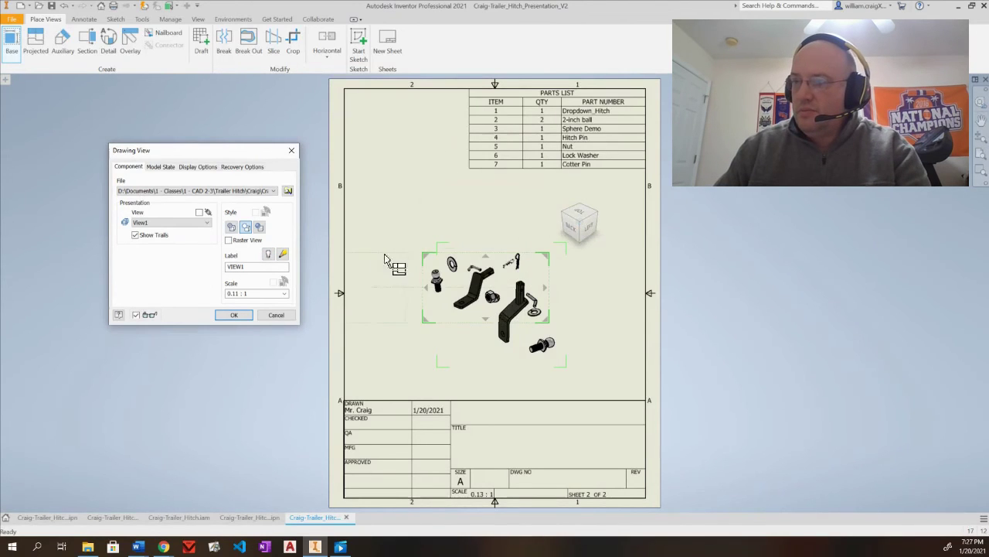
left_click(534, 289)
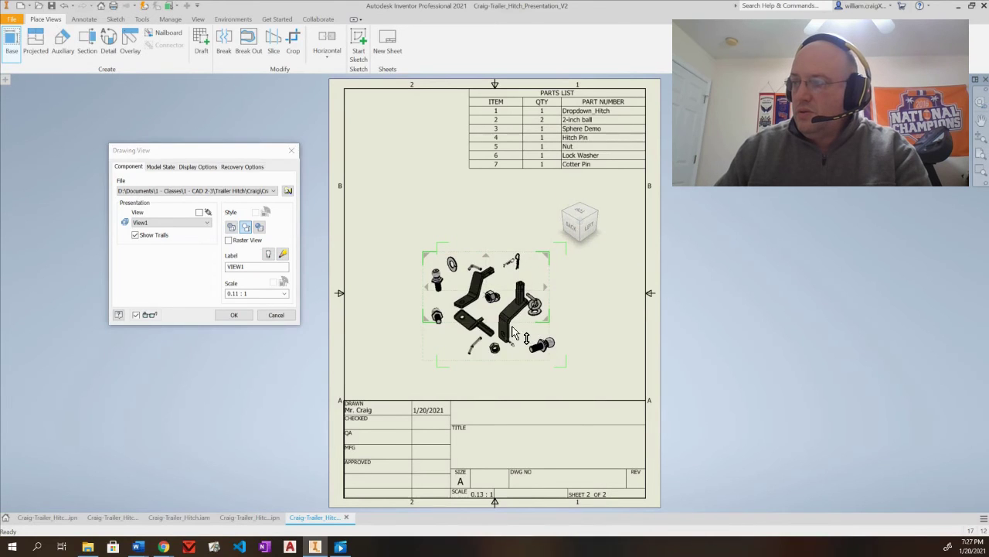
left_click(497, 352)
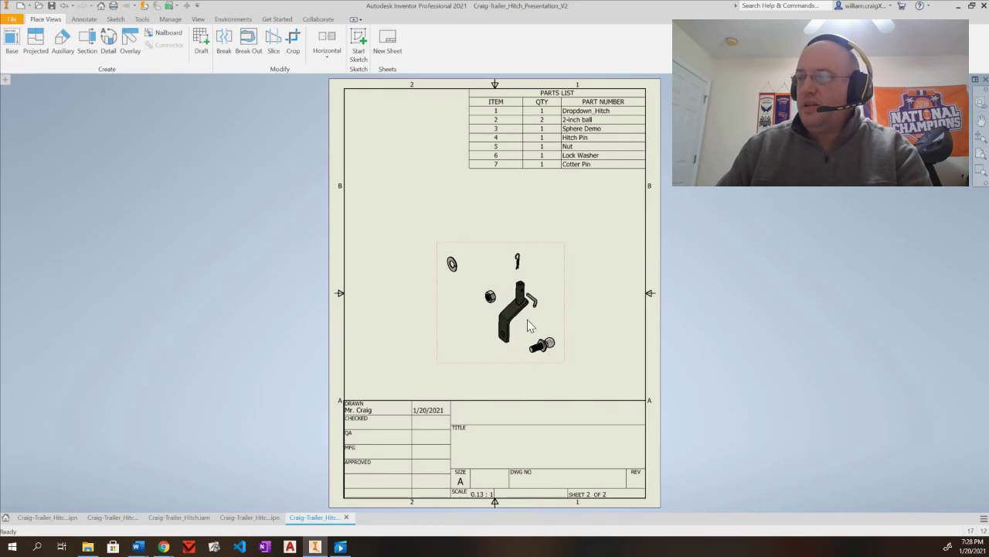
Reorient the placed exploded view to the angled direction showing the Top, Back and Left faces.
double_click(549, 247)
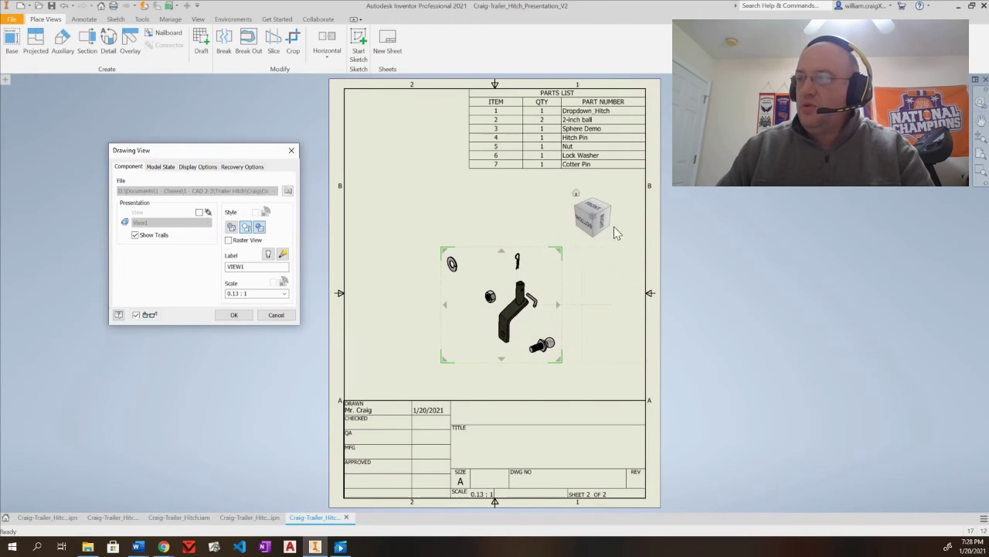
left_click(576, 193)
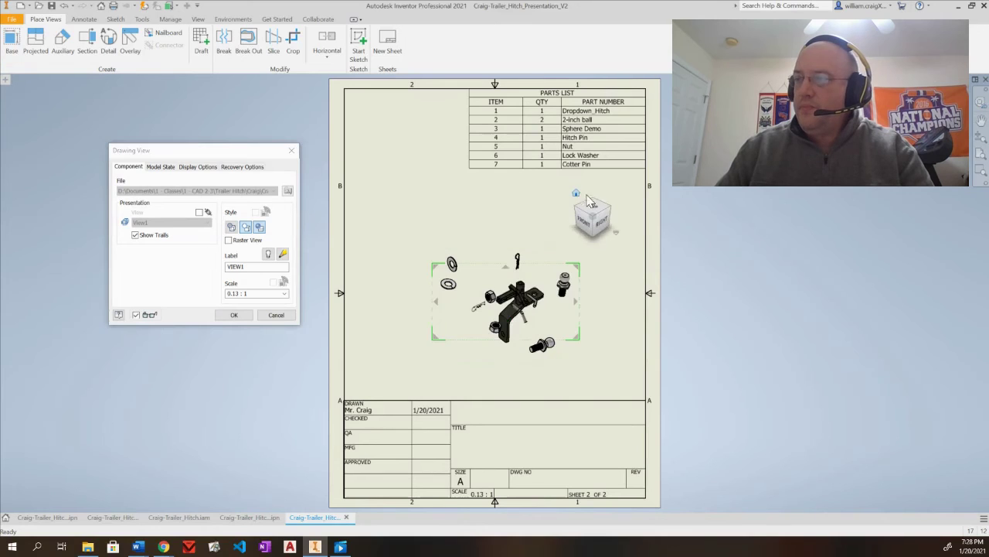
left_click(594, 198)
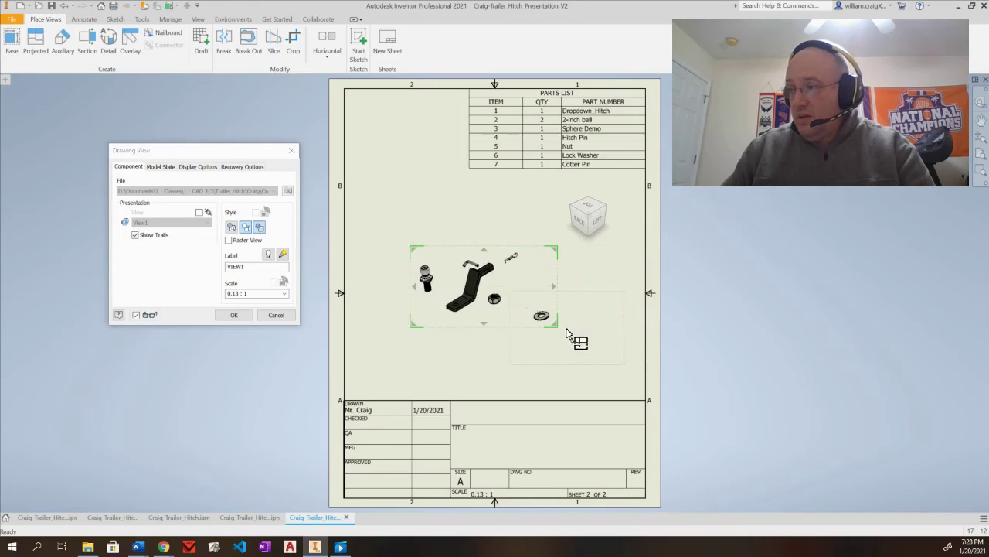
Enlarge the exploded view to a 1/4 scale, center it between the parts list and title block, and turn off its shading.
mouse_move(559, 333)
left_mouse_down()
mouse_move(580, 353)
mouse_move(608, 350)
left_mouse_up()
left_click_drag(504, 281, 525, 285)
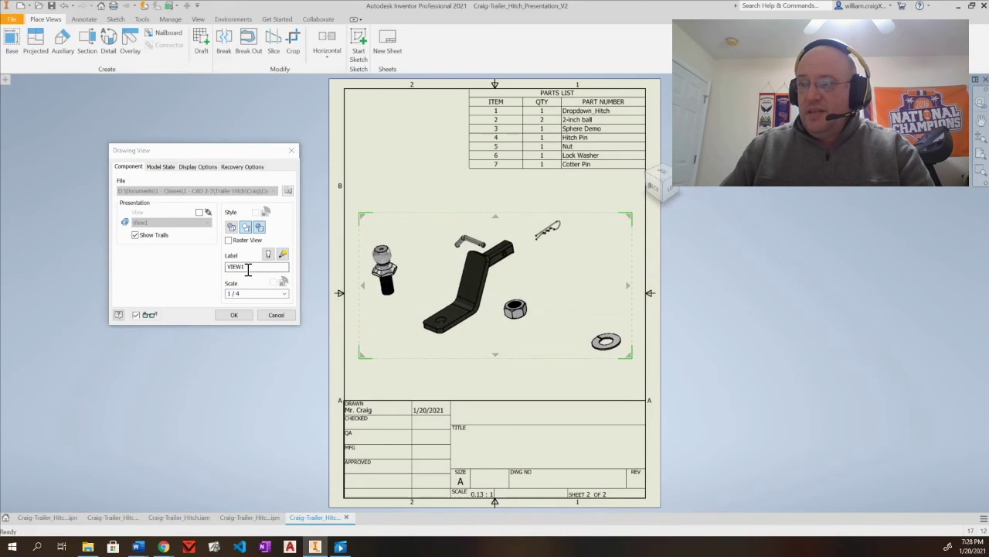
left_click(259, 227)
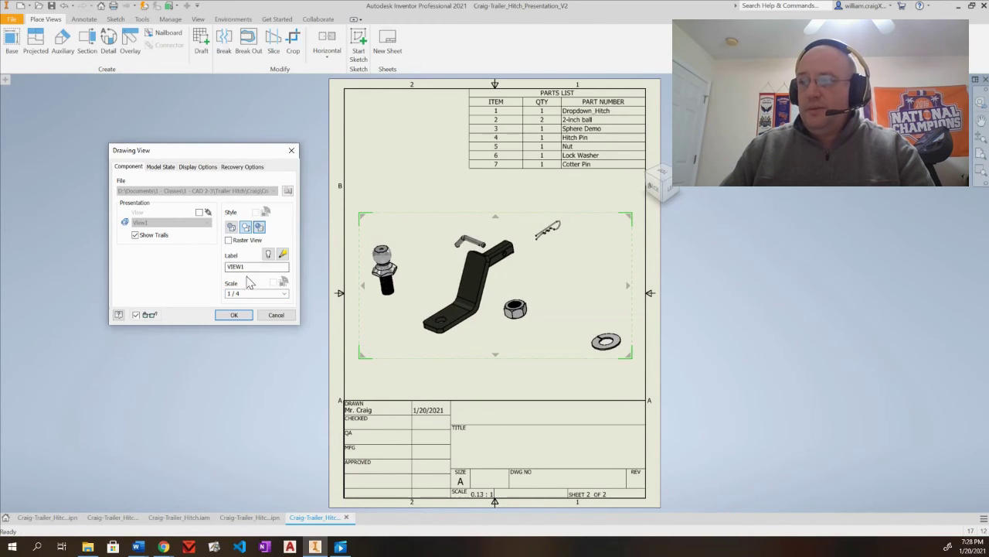
Name the view label "Exploded View" and show it on the sheet, keeping the label text's view name and scale fields.
left_click_drag(250, 268, 226, 268)
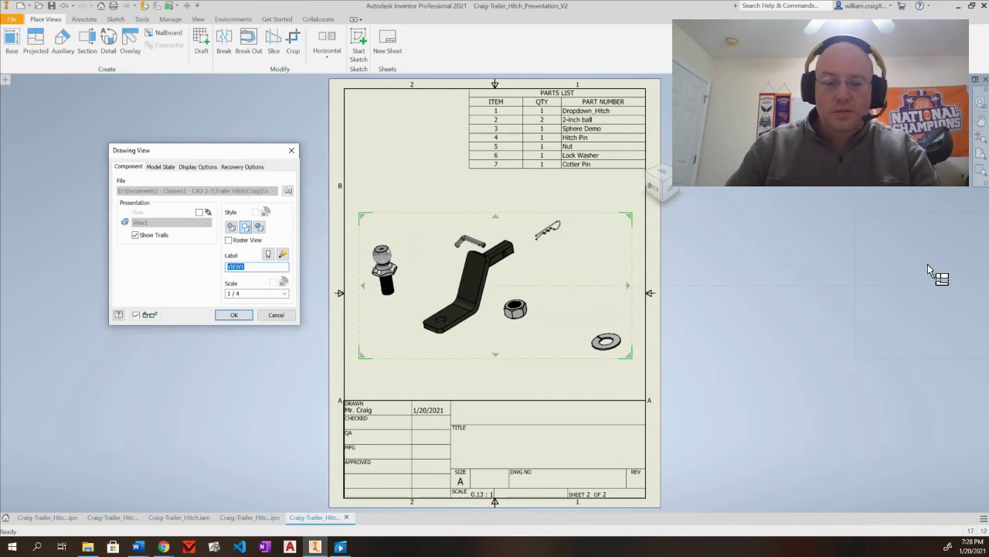
type("eXPLODED ")
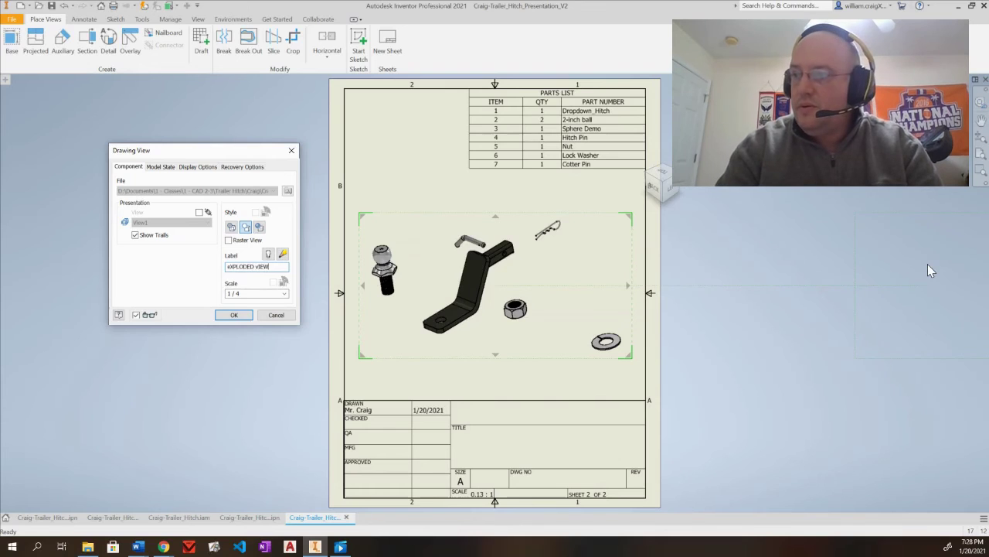
type("Explode")
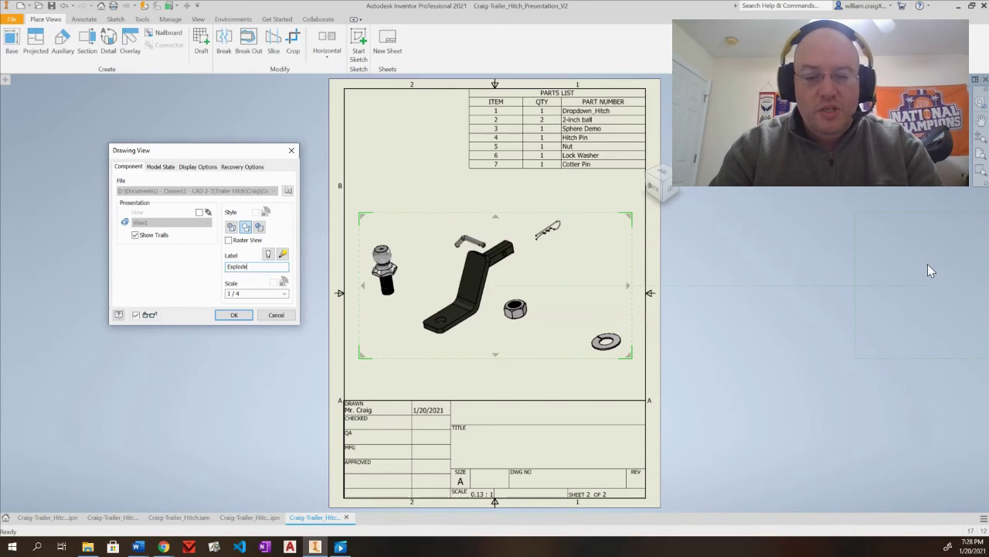
type("d View")
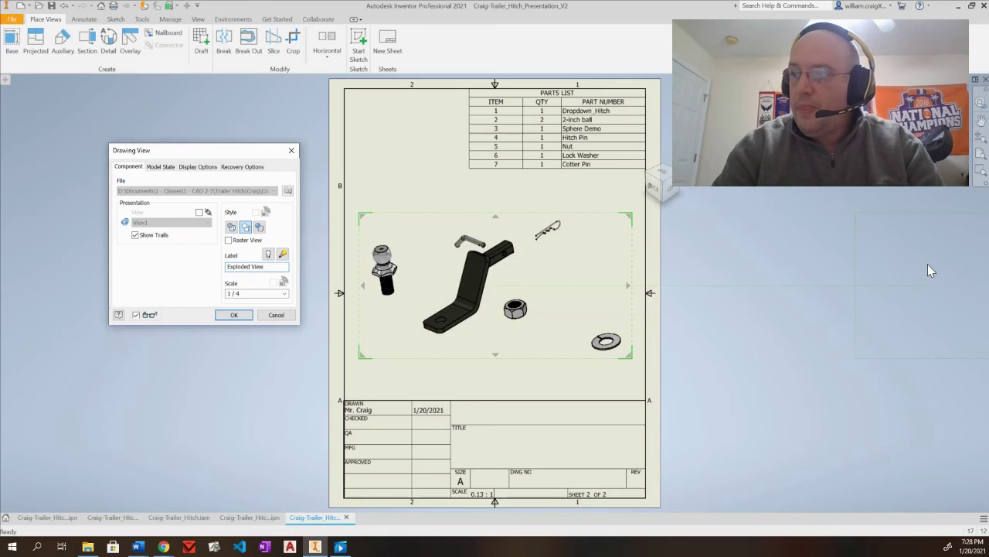
left_click(269, 255)
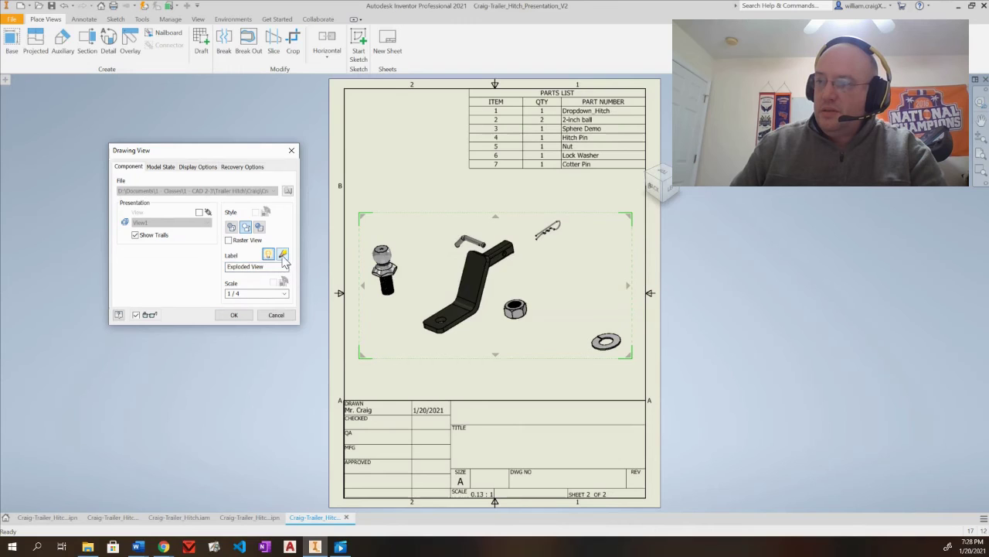
left_click(283, 255)
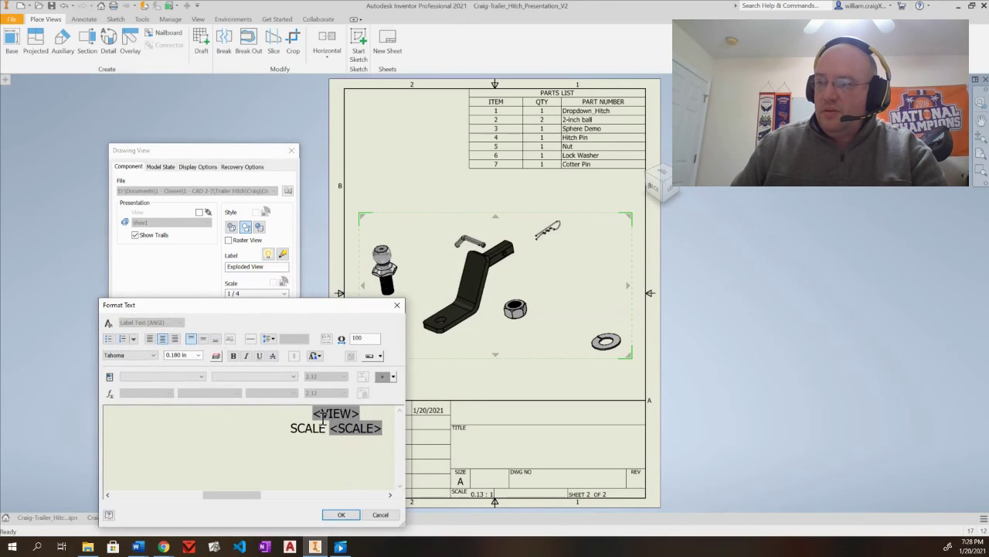
left_click(341, 515)
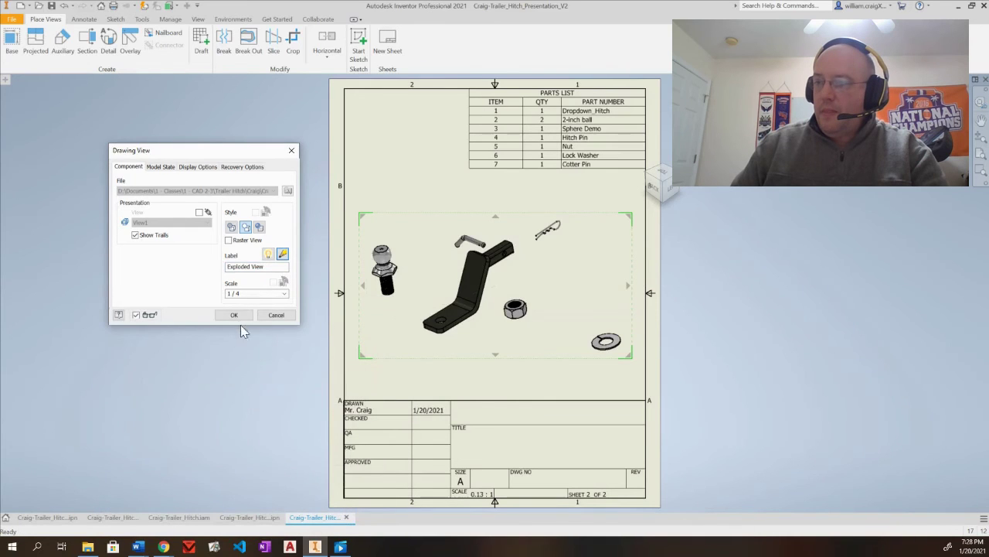
Apply the view settings, move the Exploded View label into the blank area beside the parts list, and save the drawing as DWG under its proposed name.
left_click(236, 315)
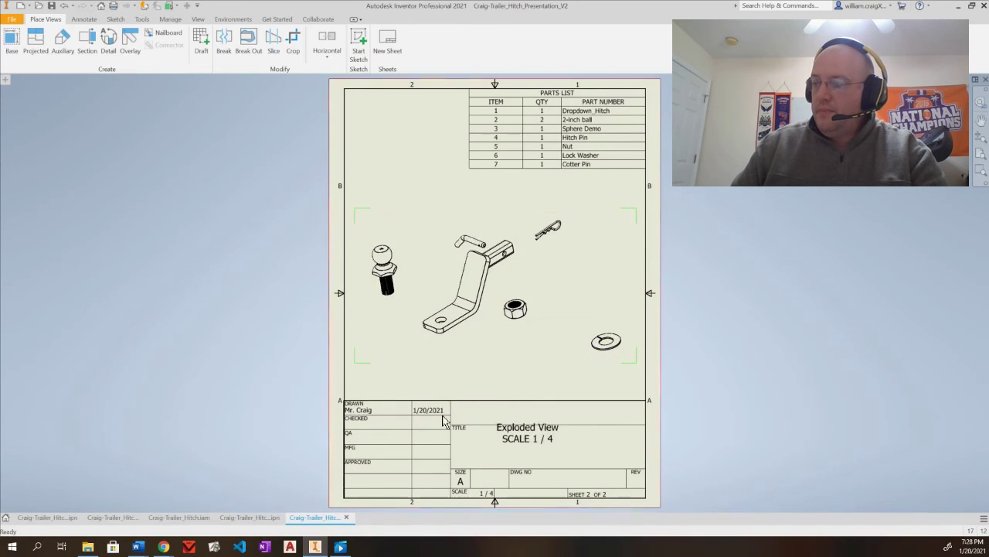
left_click_drag(519, 446, 395, 178)
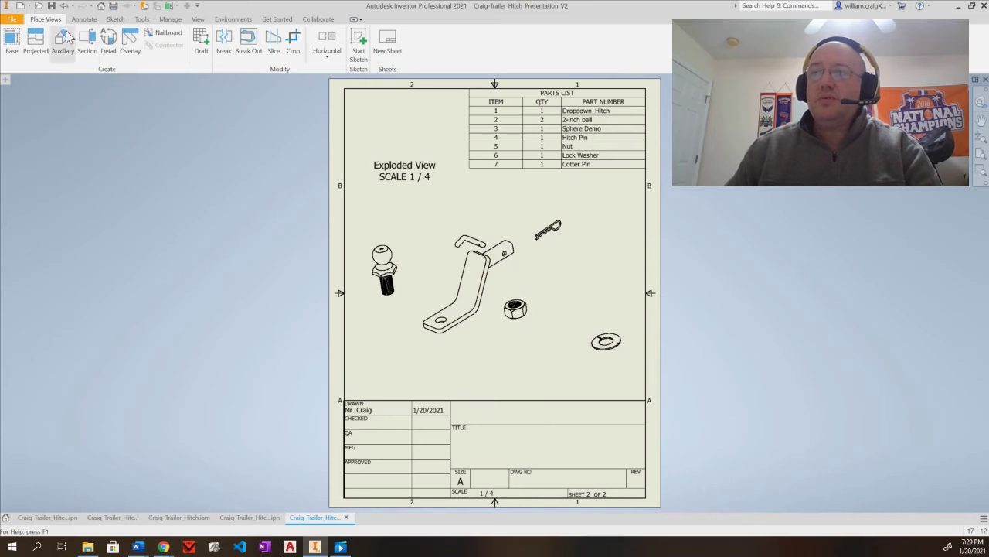
left_click(52, 6)
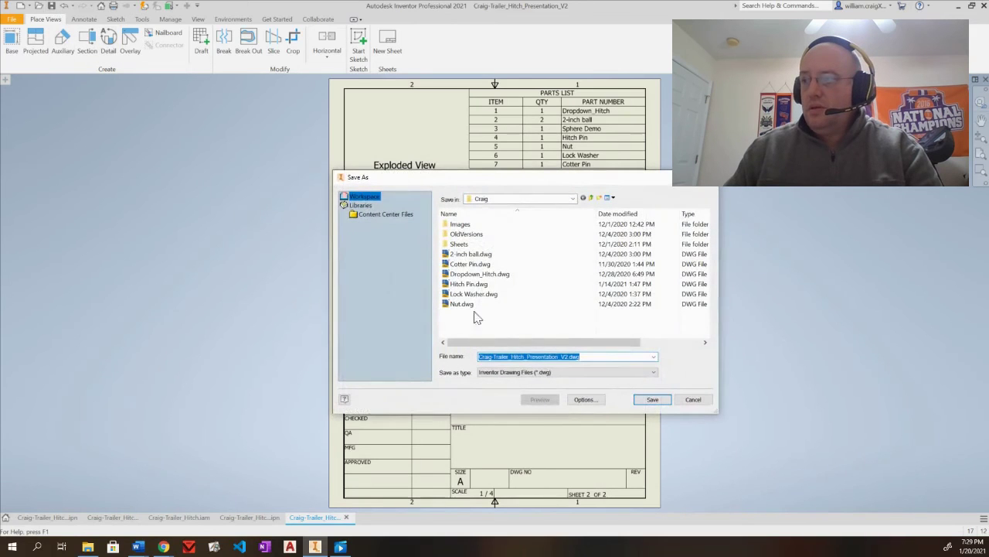
left_click(651, 398)
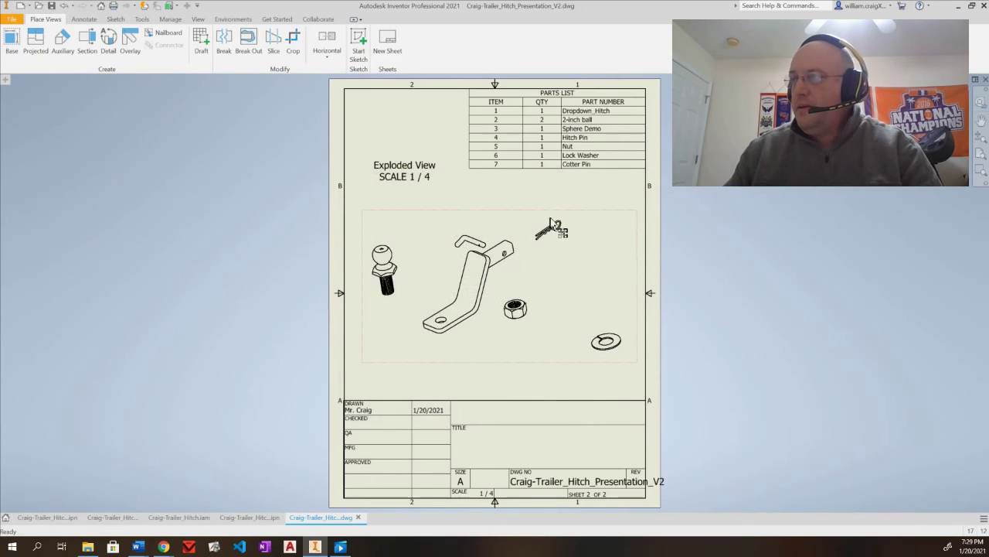
In the presentation file, set up a reversed video of the current storyboard, named with the presenter's name followed by "Presentation".
left_click(248, 518)
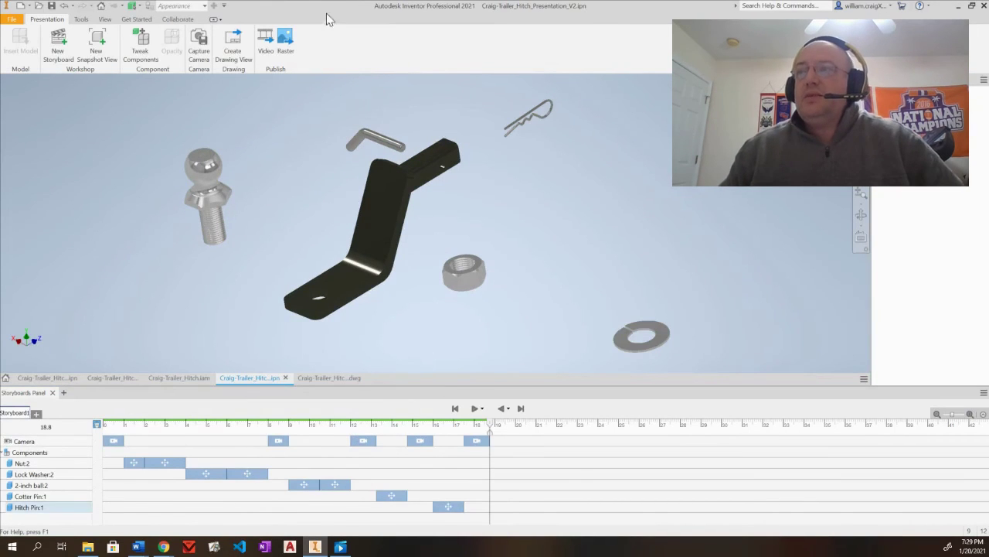
left_click(267, 43)
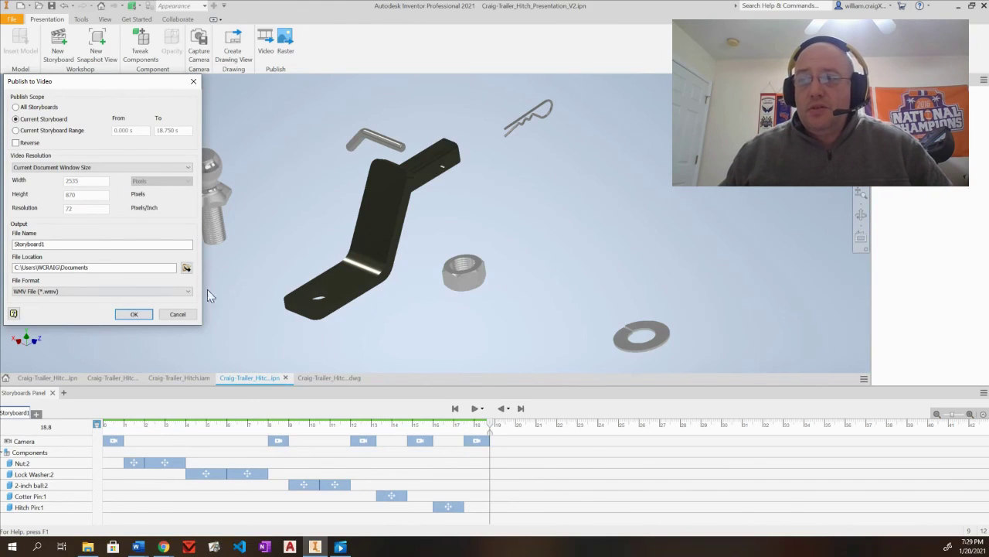
left_click(64, 245)
left_click_drag(64, 245, 6, 246)
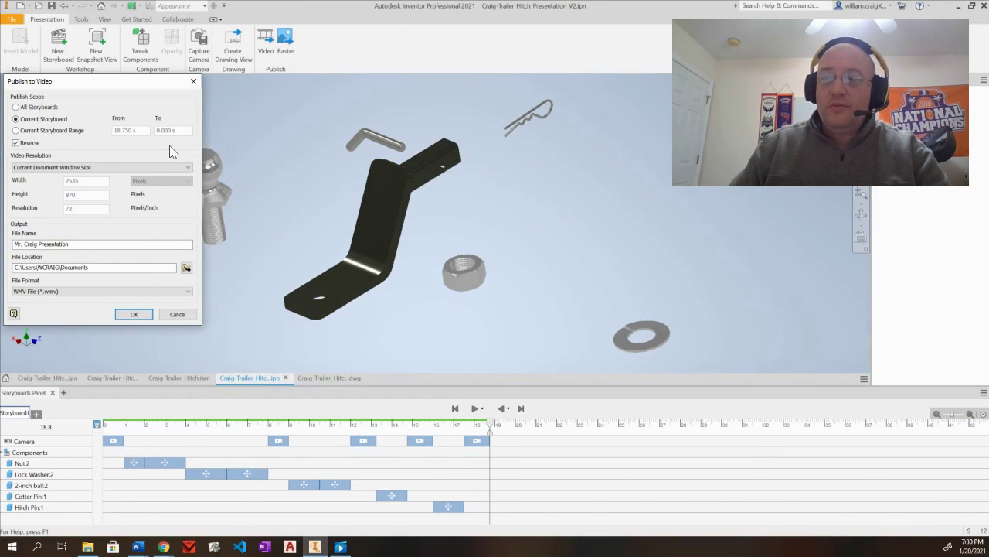
Publish the video to the Documents folder at the current document window size in WMV format.
left_click(97, 169)
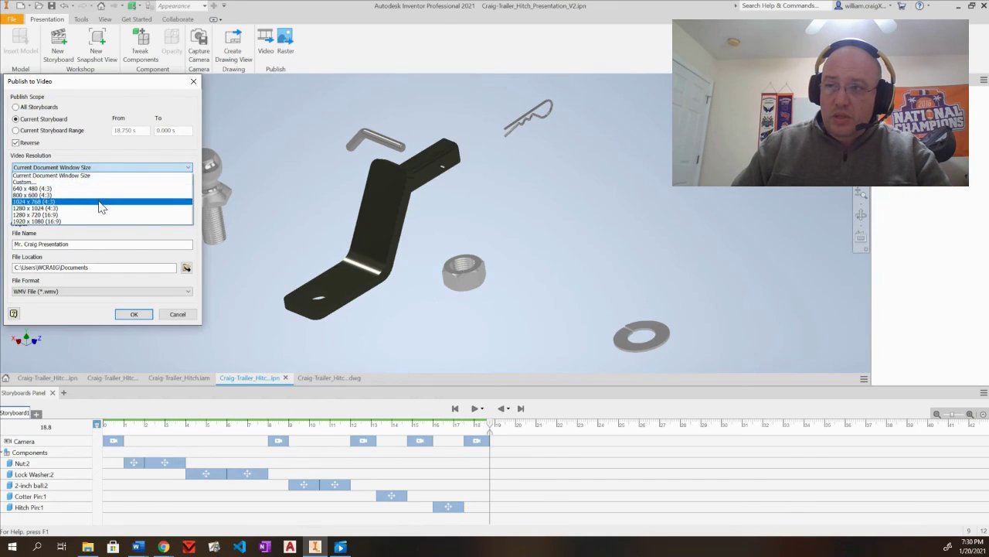
left_click(97, 155)
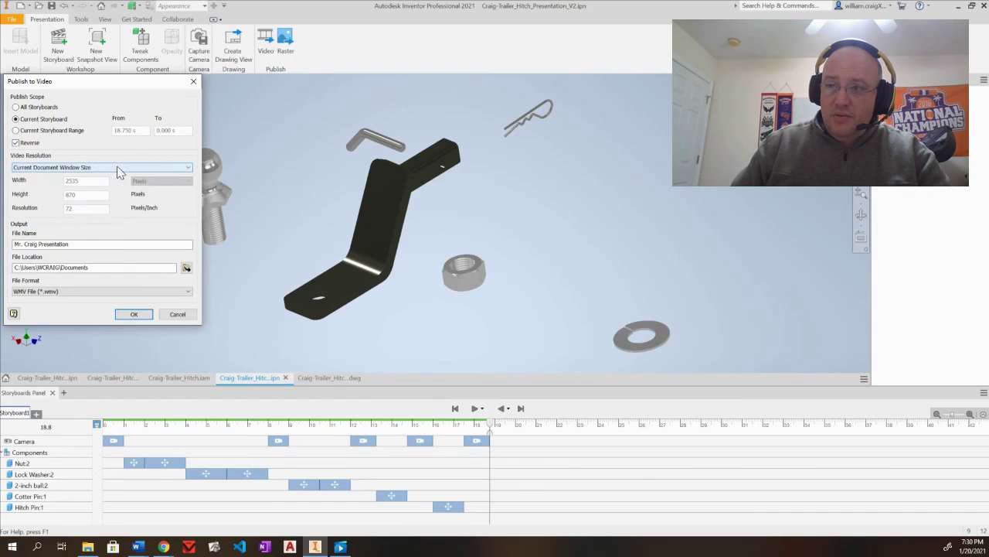
left_click(120, 168)
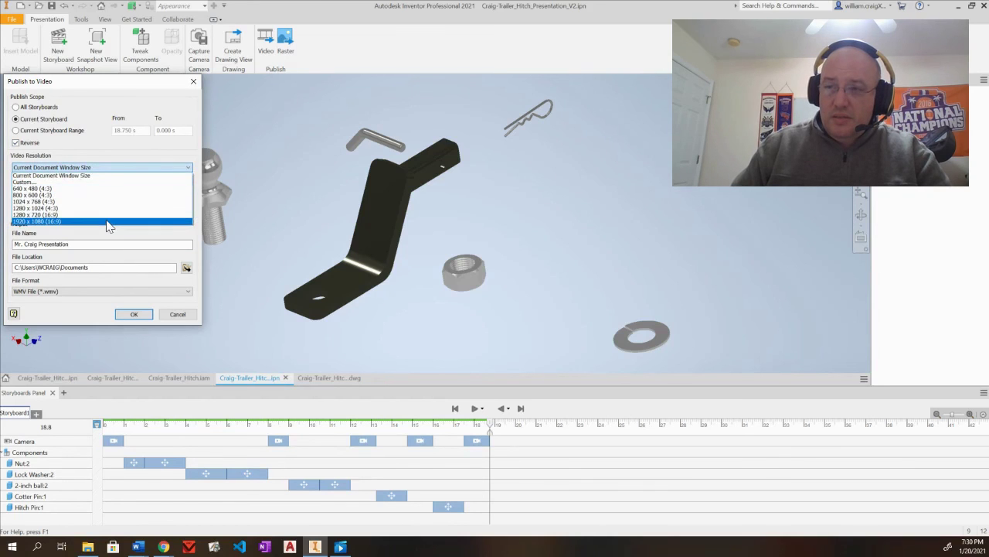
left_click(109, 176)
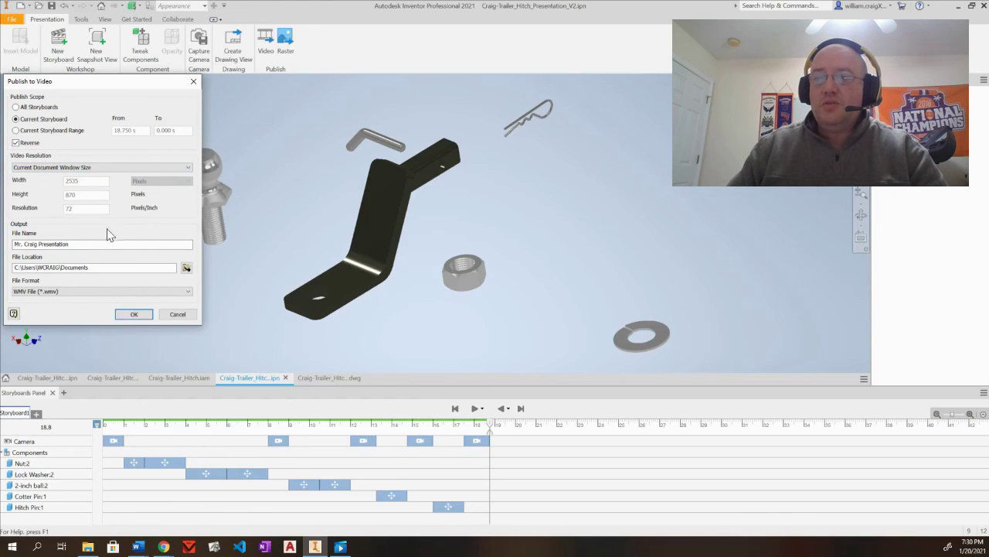
left_click(84, 293)
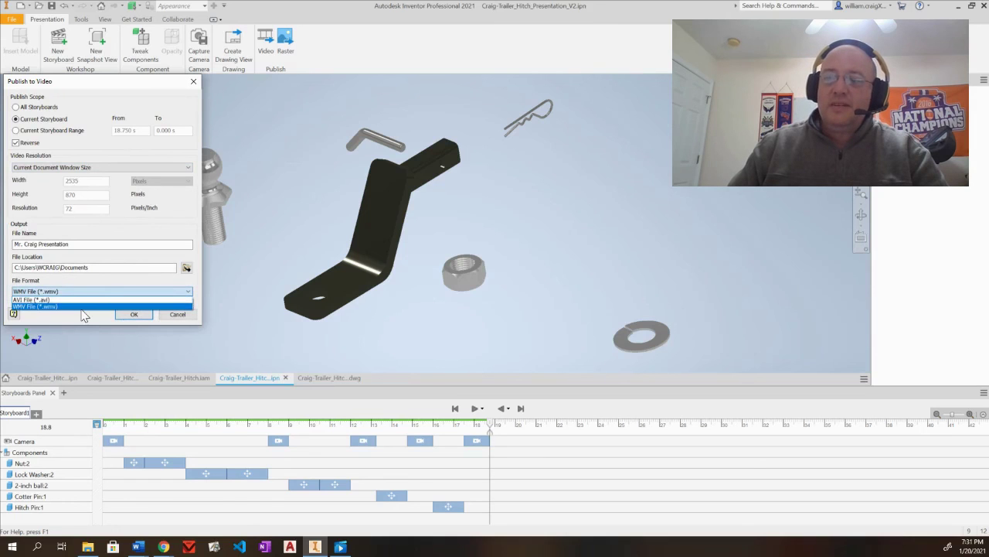
left_click(42, 307)
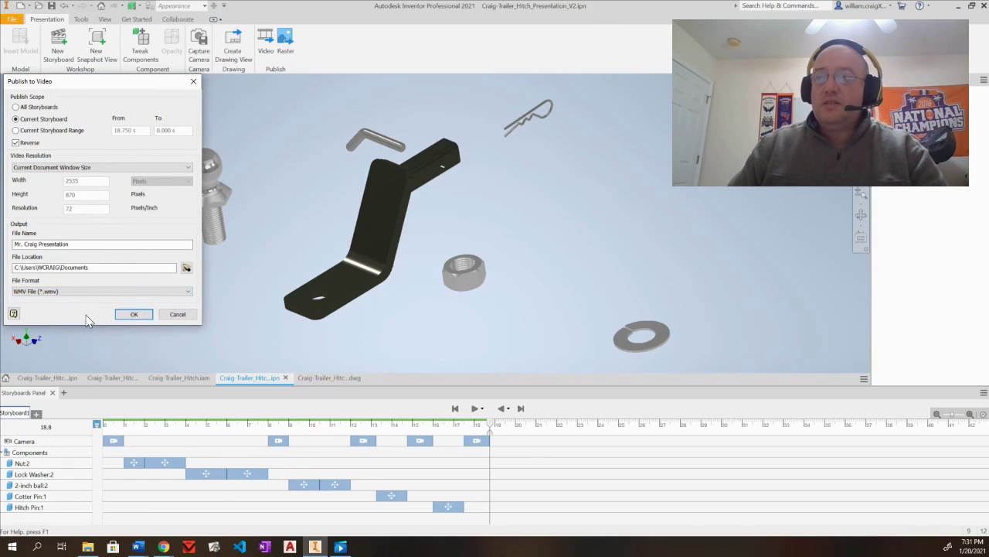
left_click(133, 313)
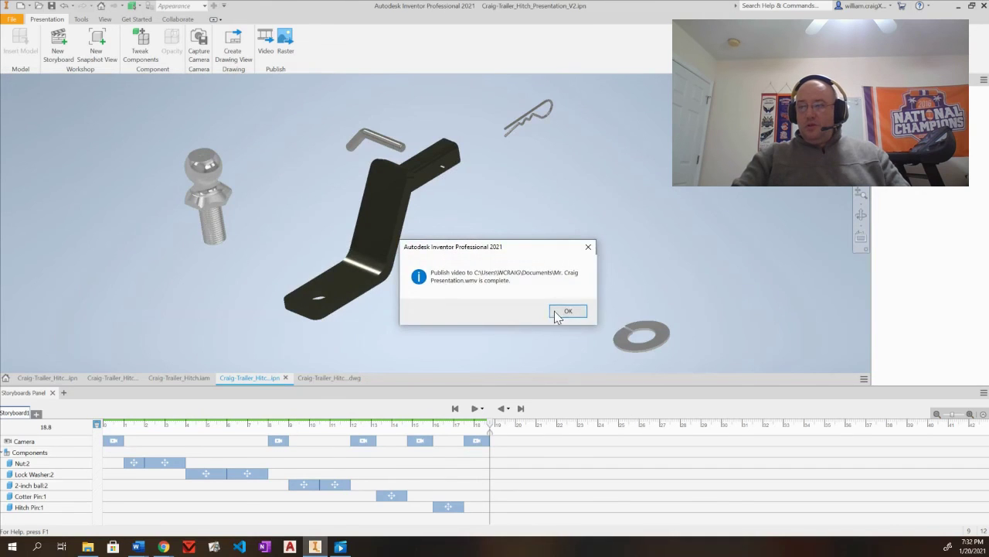
left_click(559, 313)
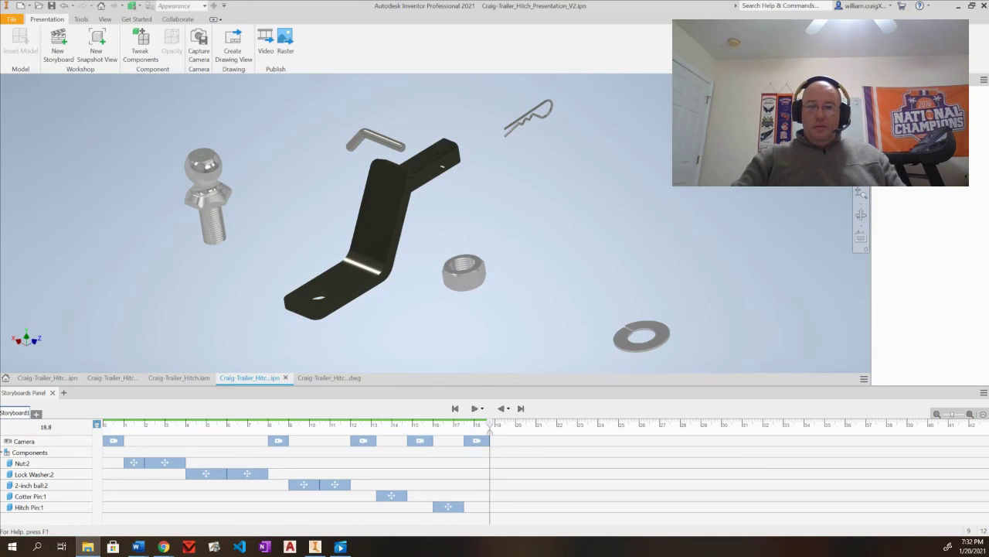
Switch to File Explorer and play the newly published WMV presentation video from the Documents folder.
left_click(88, 547)
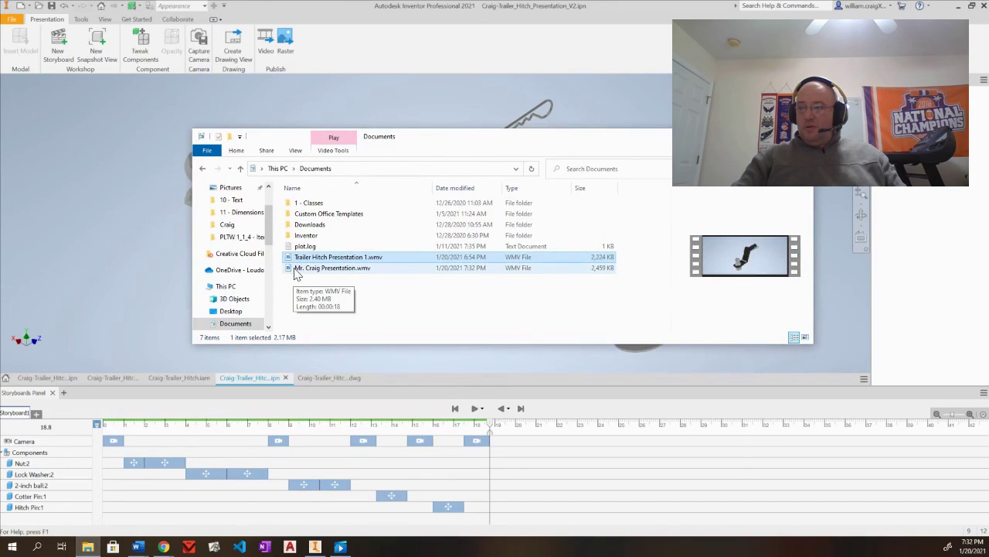
left_click(297, 269)
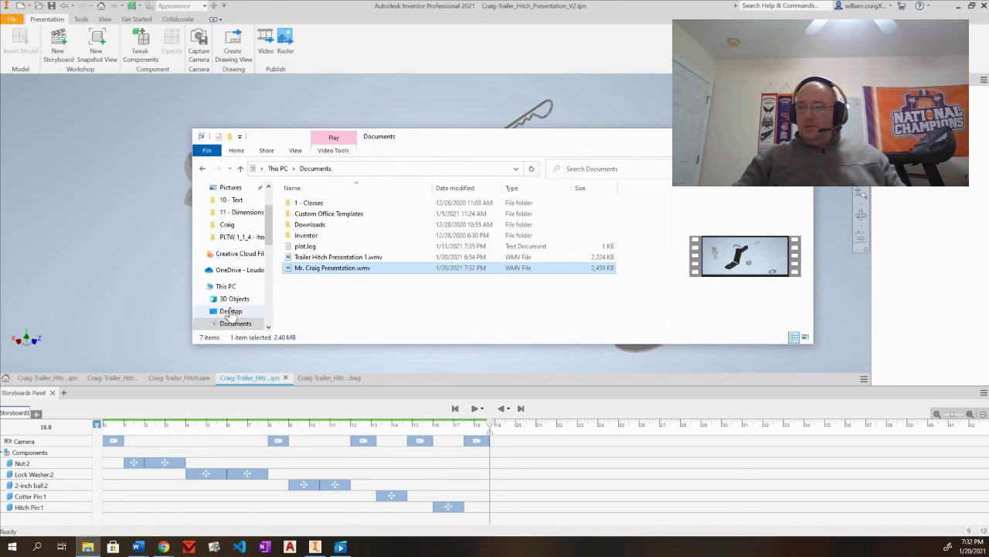
double_click(288, 268)
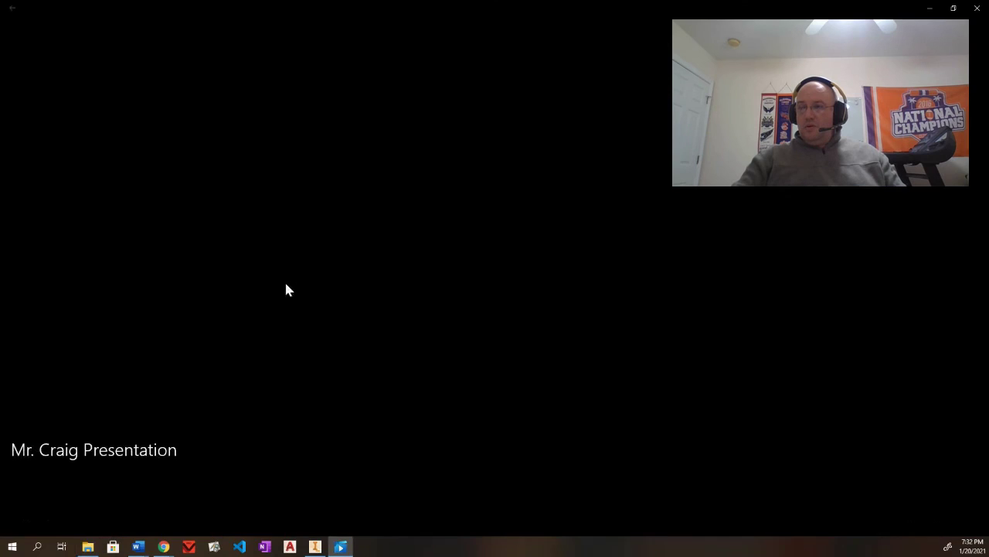